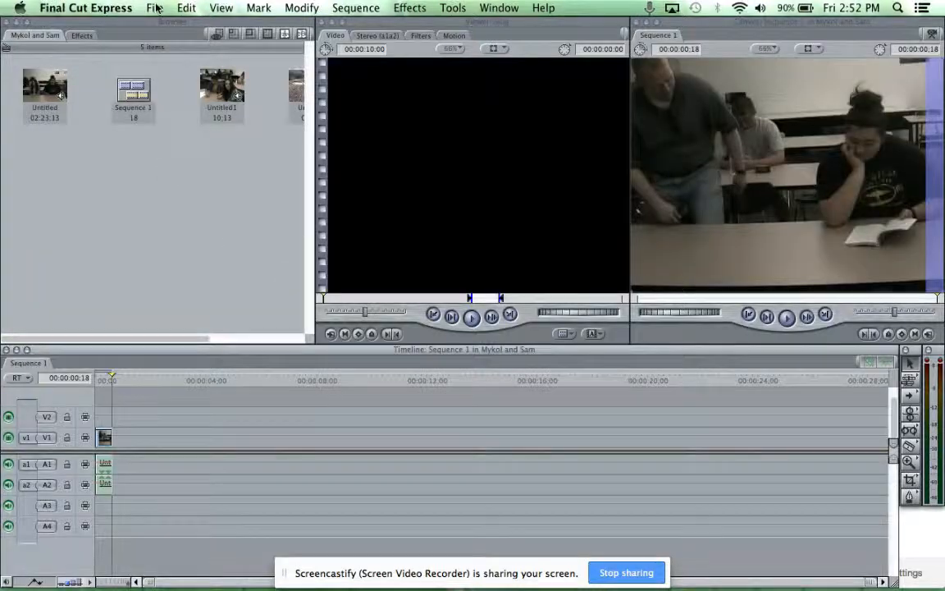
Create a new project and capture the camera footage into its bin using Capture Now.
click(156, 8)
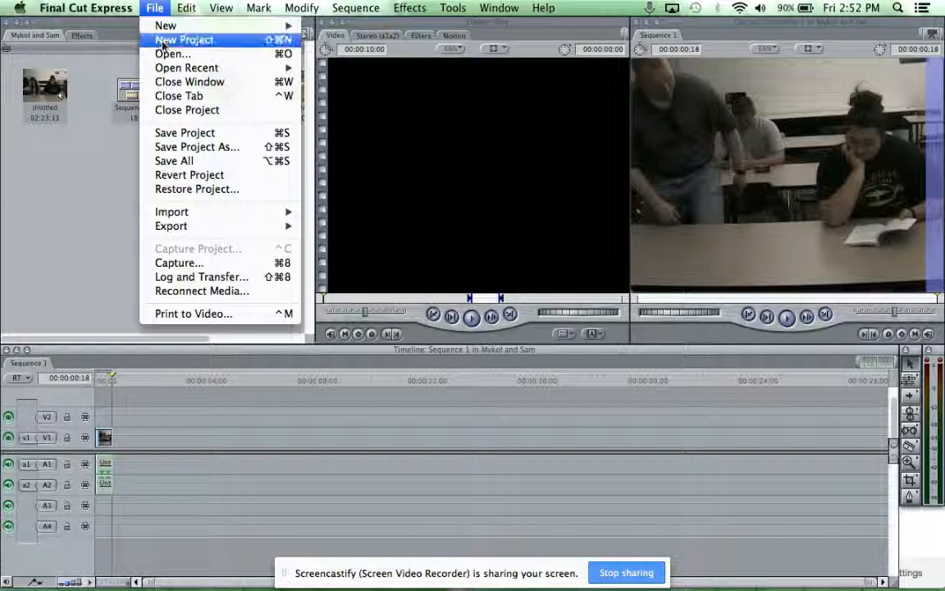
click(176, 41)
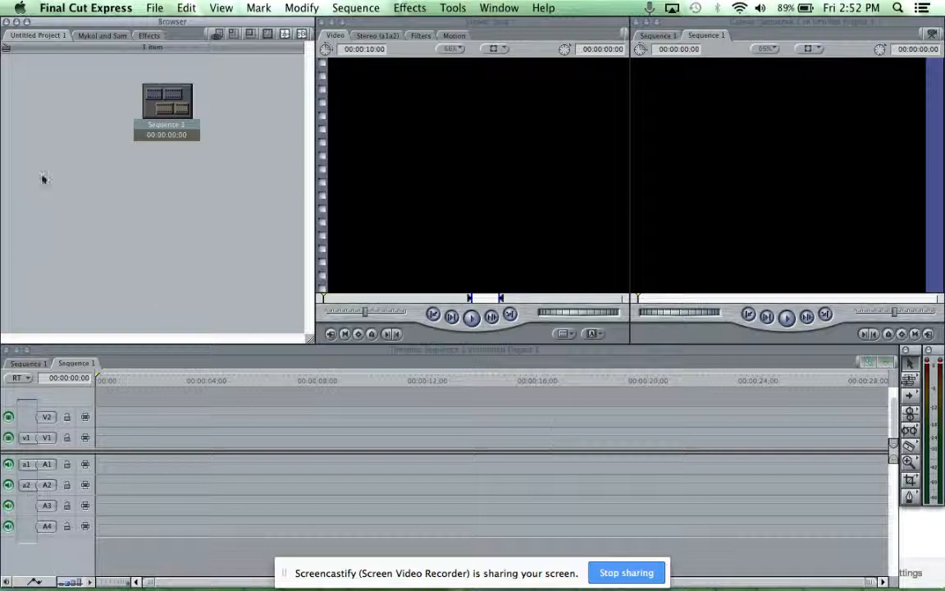
click(159, 8)
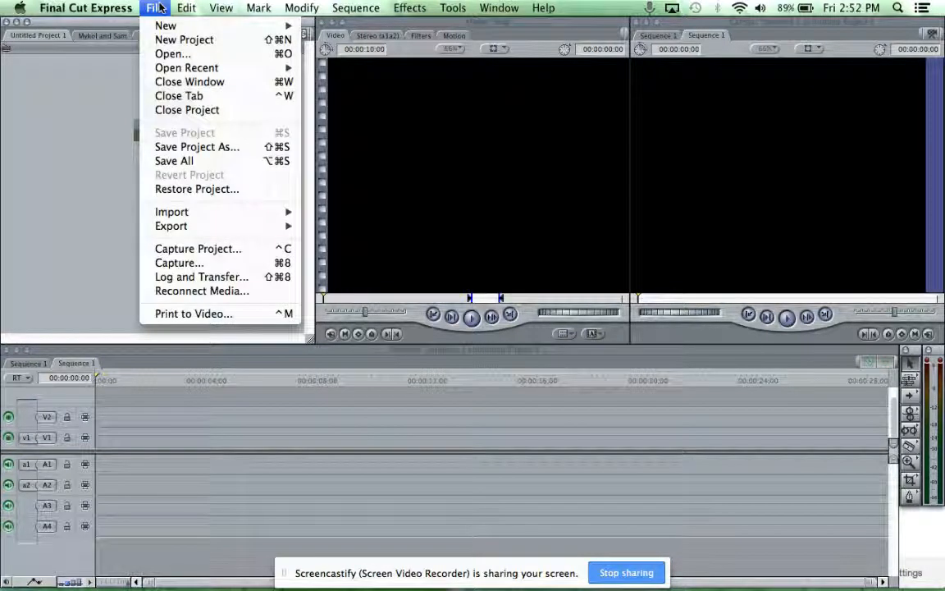
mouse_move(178, 225)
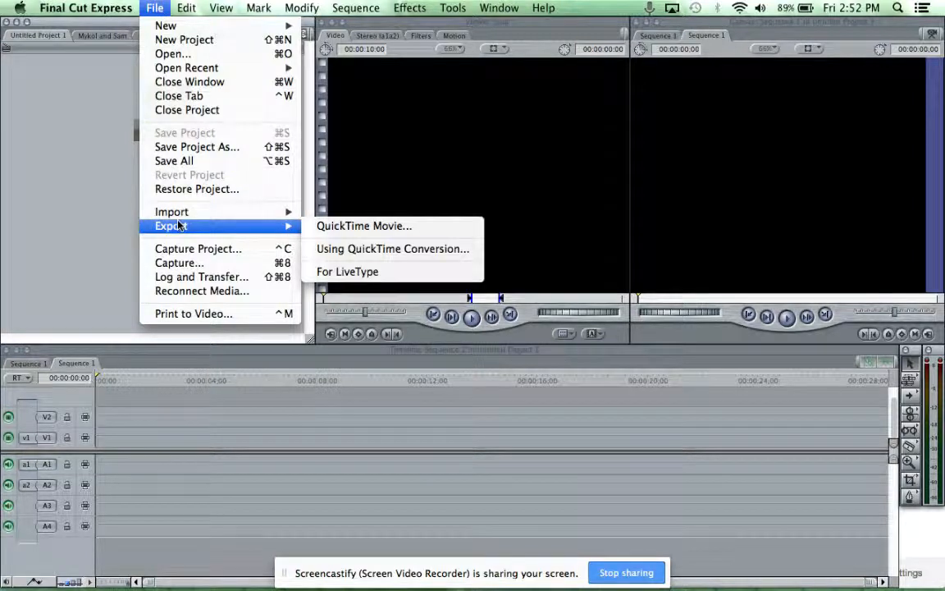
click(180, 264)
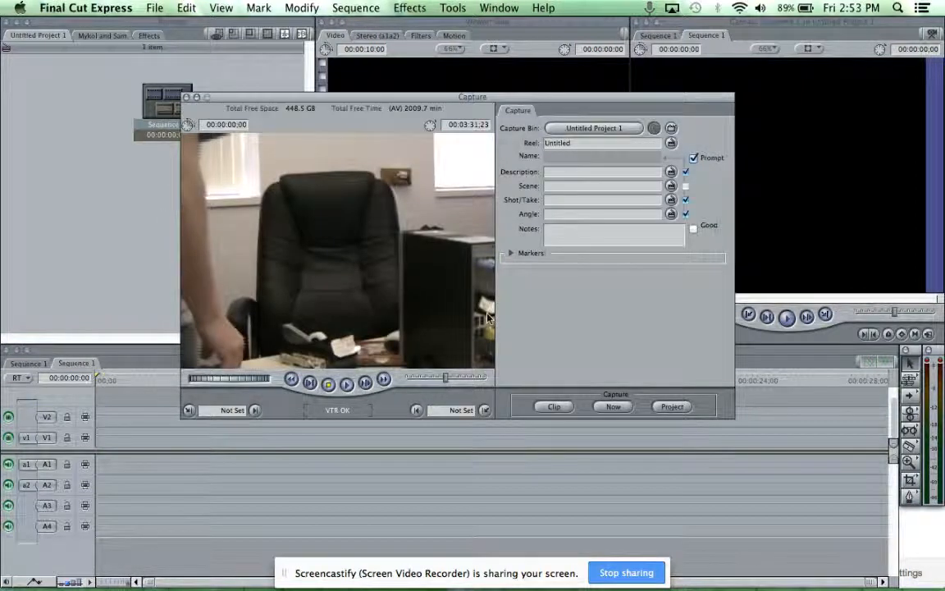
click(614, 407)
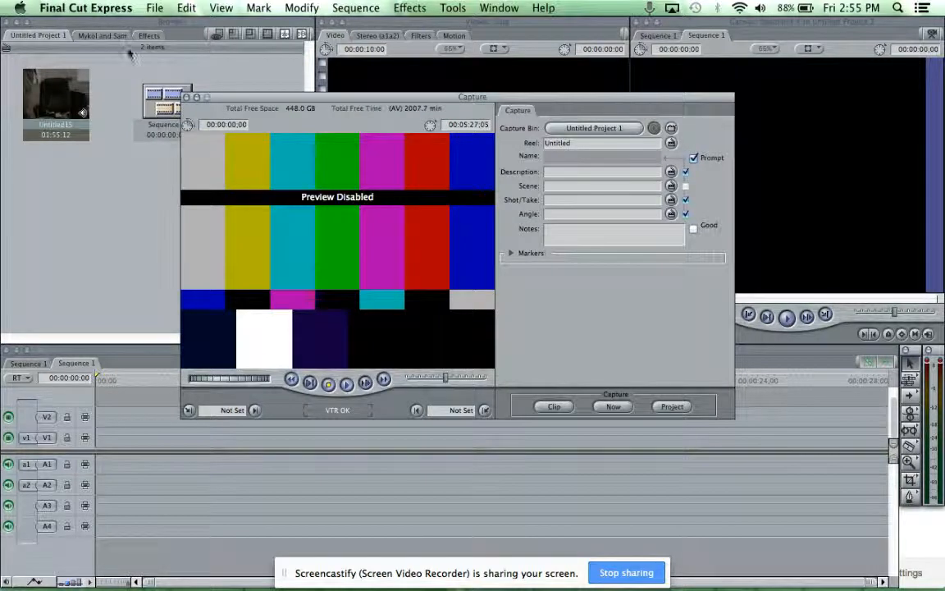
click(186, 97)
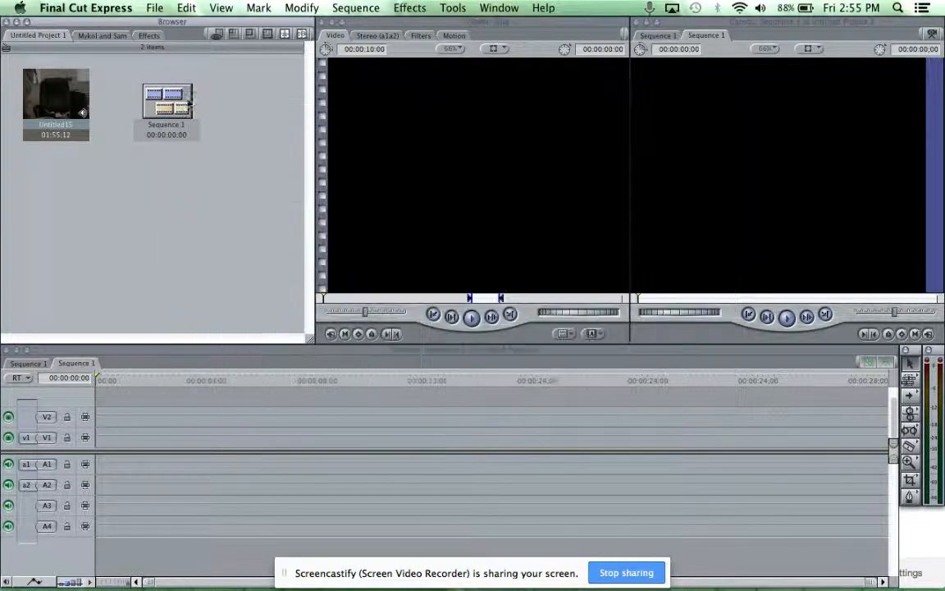
Open the captured clip in the Viewer and play it from 00:00:02;00 at a raised system volume.
double_click(63, 100)
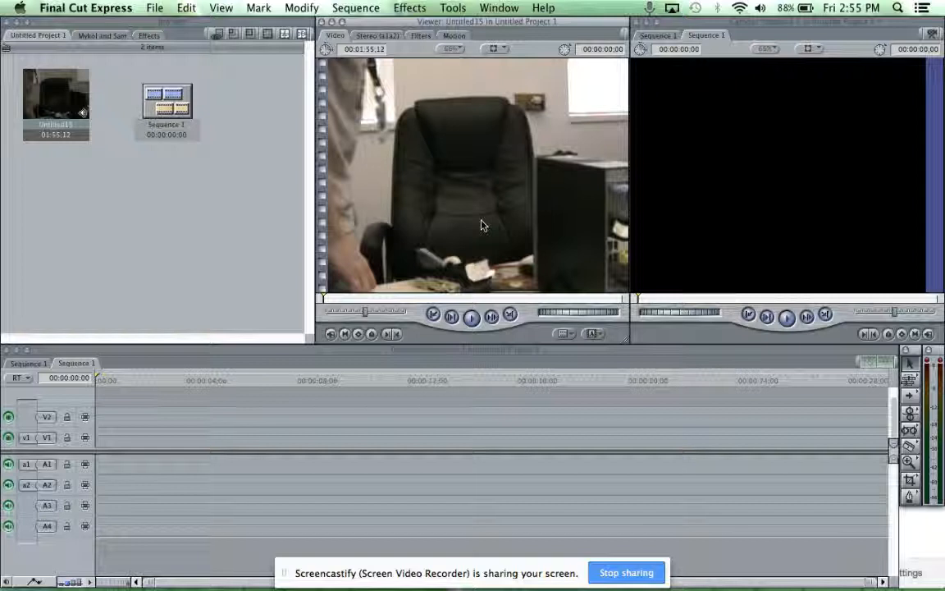
drag(325, 300, 333, 296)
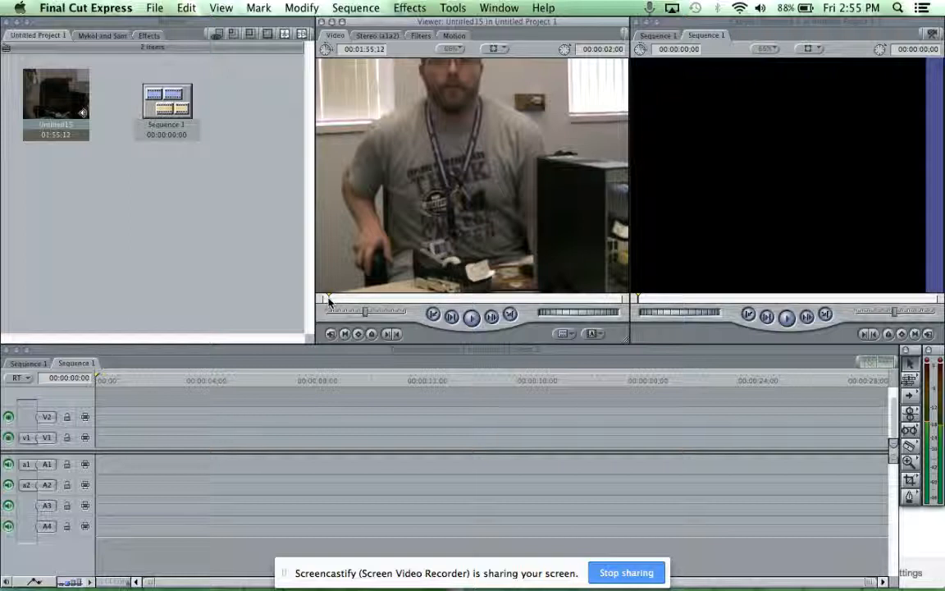
key(XF86AudioRaiseVolume)
key(XF86AudioRaiseVolume)
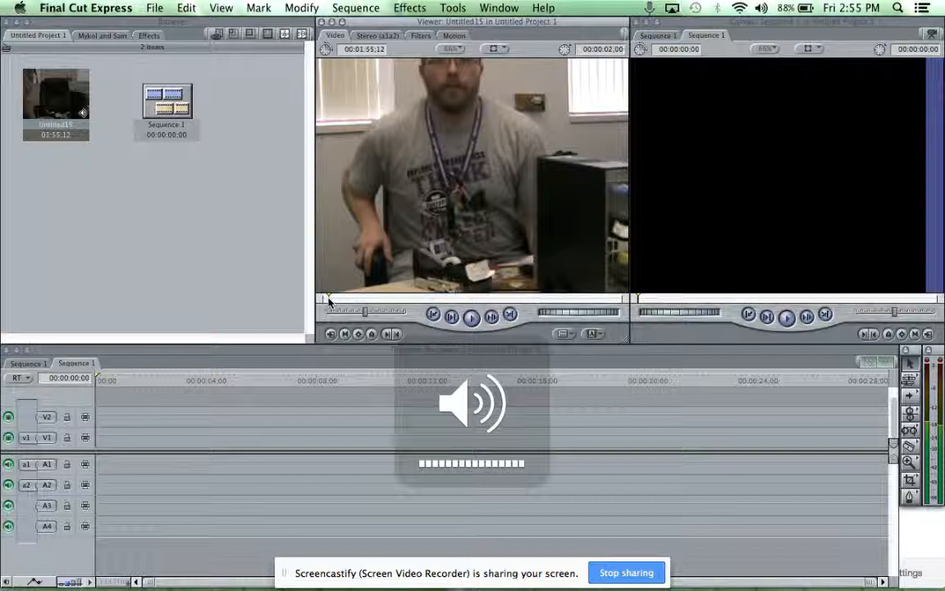
key(space)
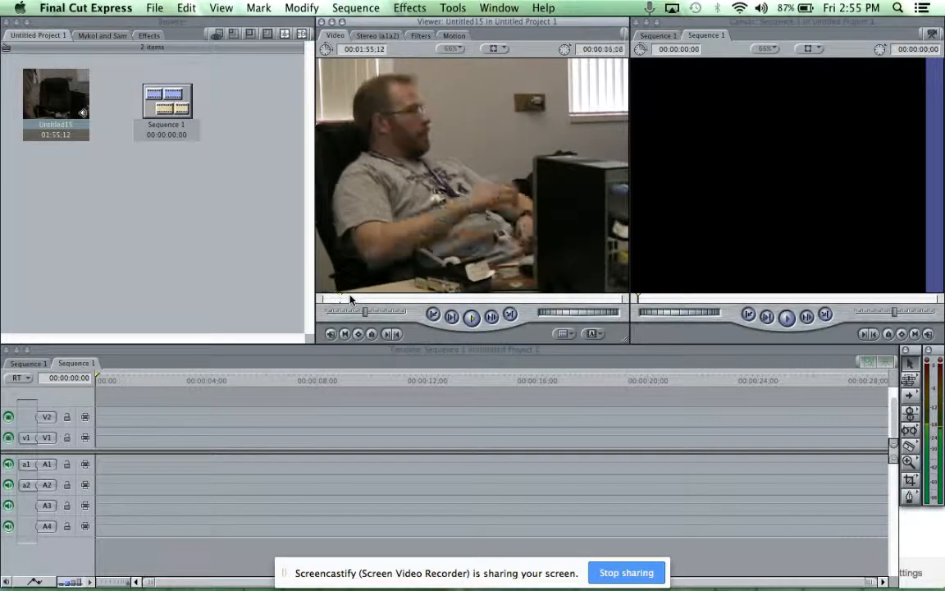
Find the start of the first shot in the captured clip and set its In point at 00:00:18;13.
click(378, 302)
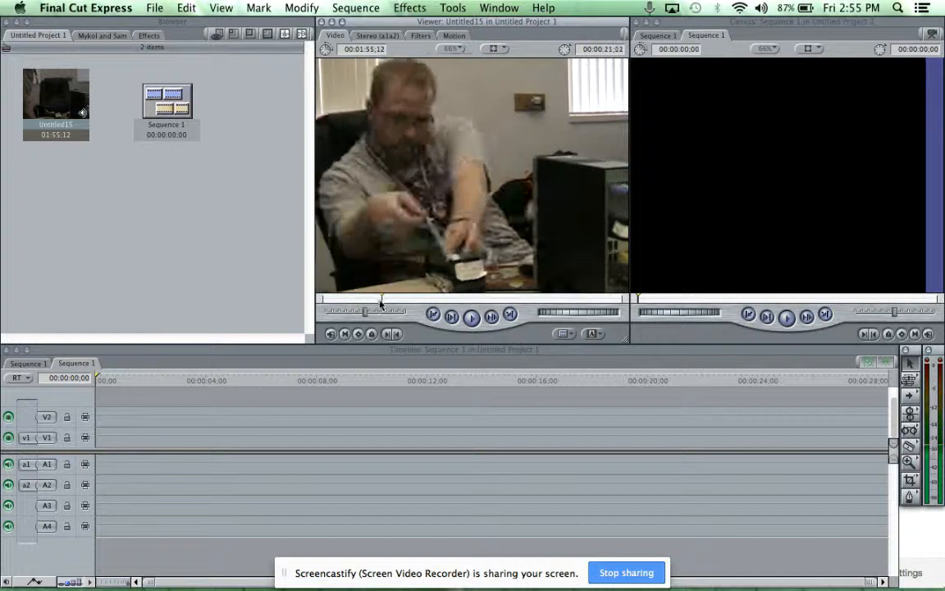
click(370, 303)
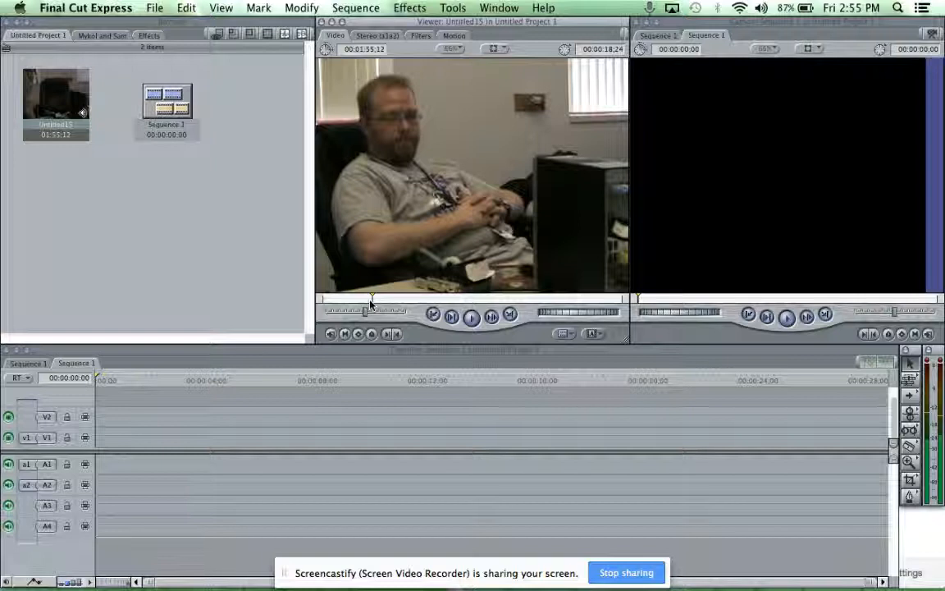
key(Left)
key(Left)
key(Left)
key(Left)
key(Left)
key(Left)
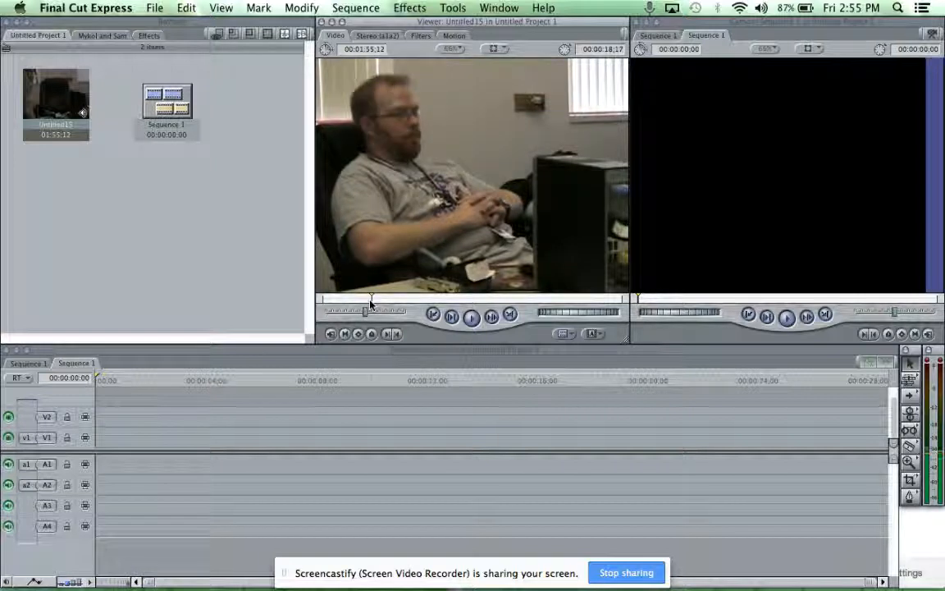
key(Left)
key(Left)
key(Left)
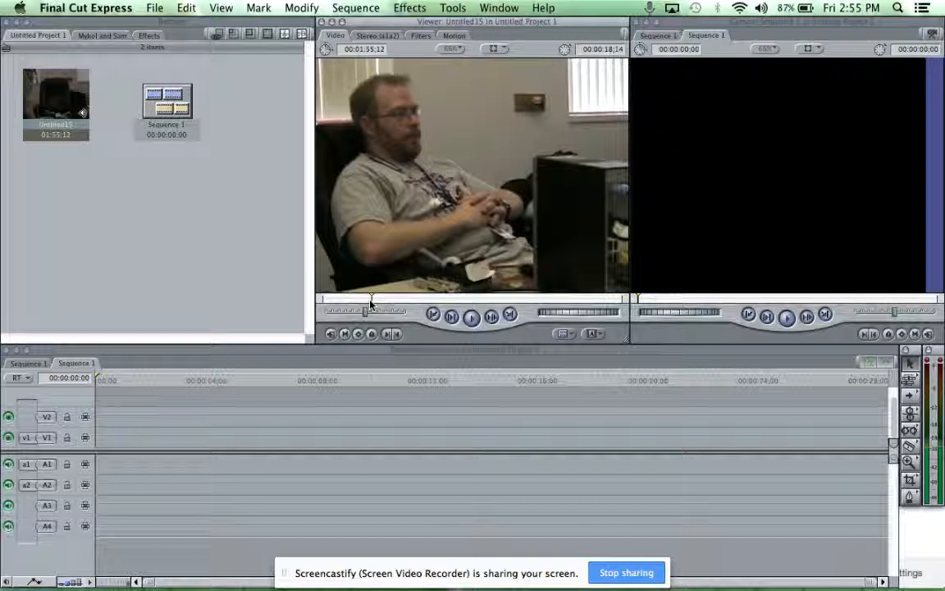
key(Left)
key(shift+Left)
key(shift+Left)
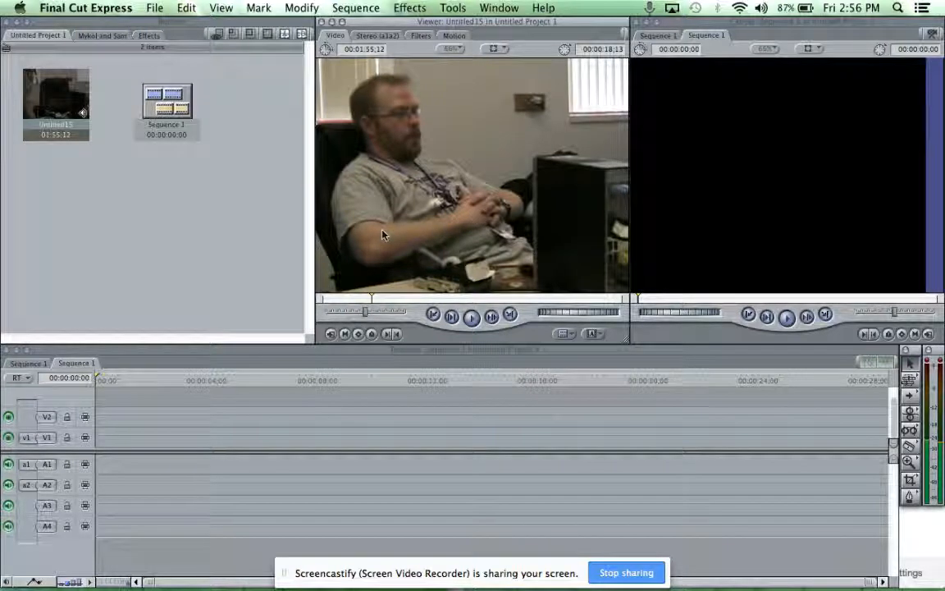
key(i)
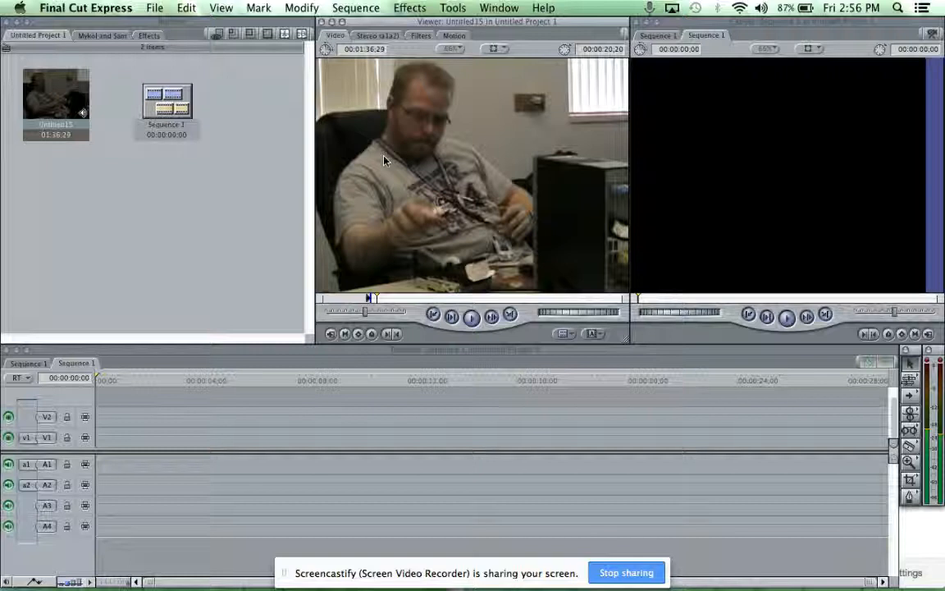
Set the clip's Out point at 00:00:20;20 and place the marked segment at the start of track V1.
key(o)
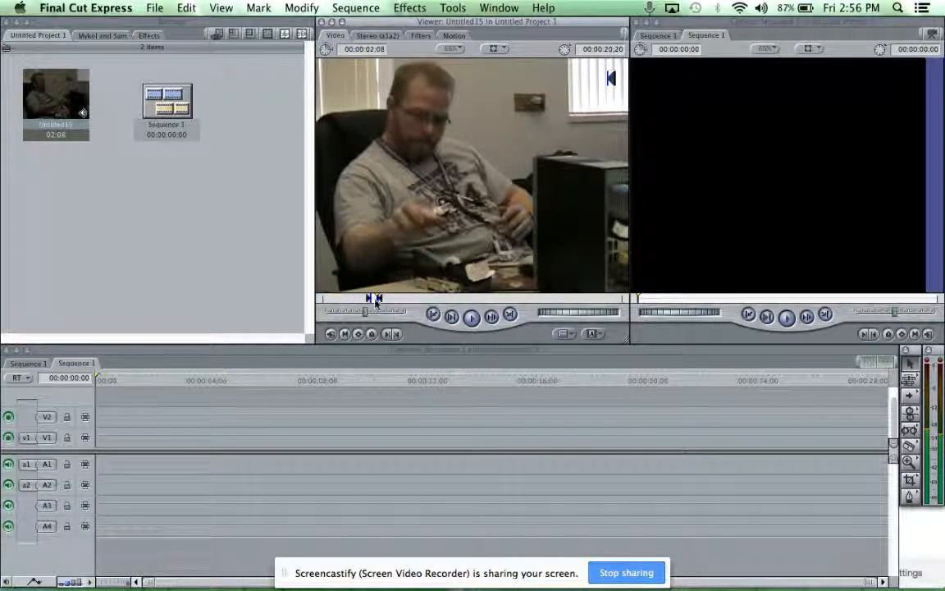
drag(410, 181, 107, 451)
drag(128, 381, 149, 386)
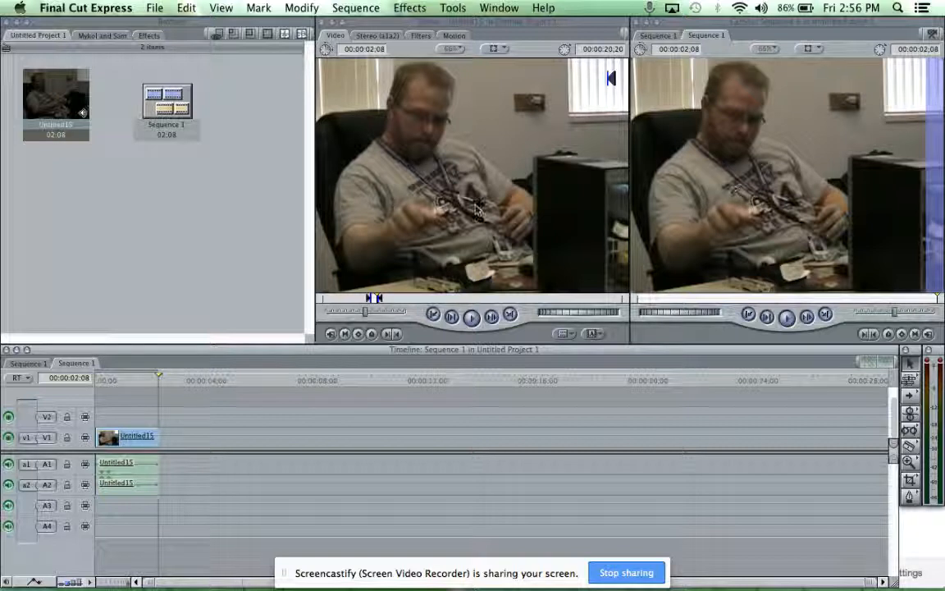
Mark the close-up shot in the captured clip with an In point at 00:00:42;11 and an Out point at 00:00:45;15.
click(429, 179)
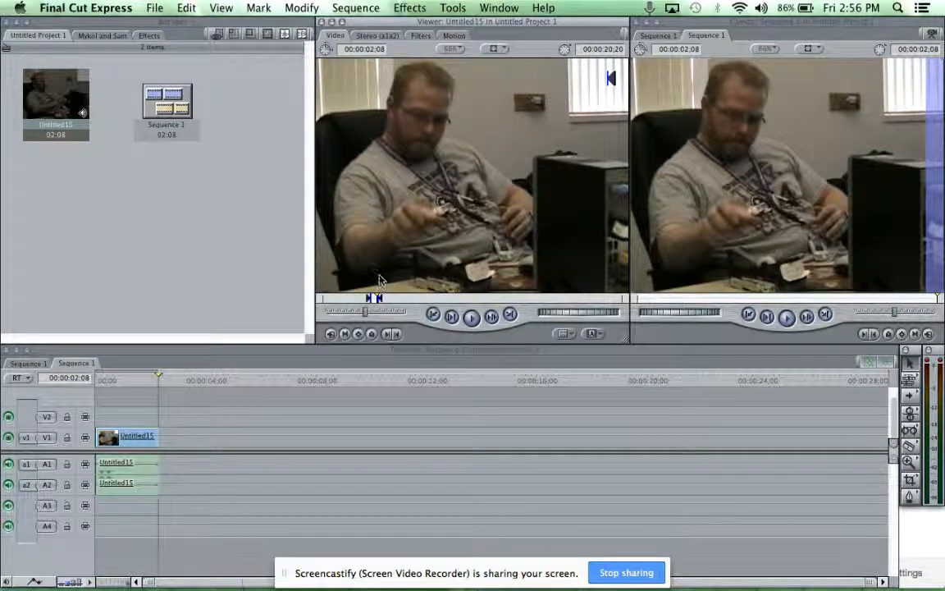
key(space)
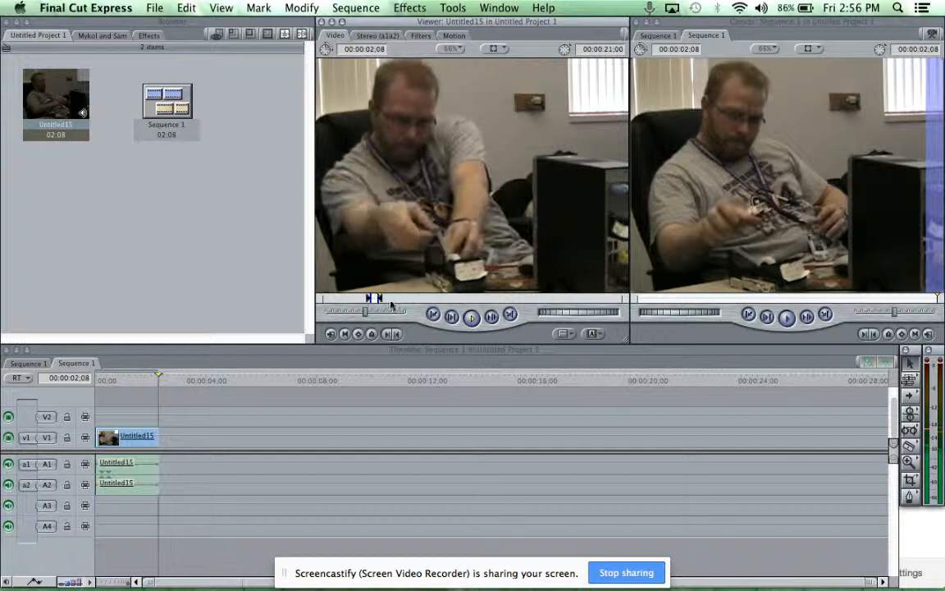
drag(394, 298, 434, 304)
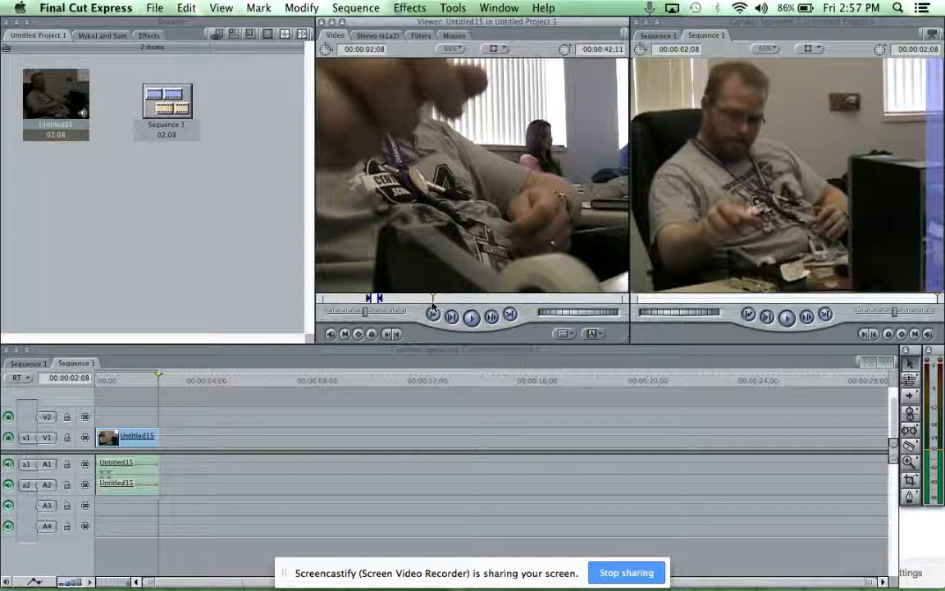
key(i)
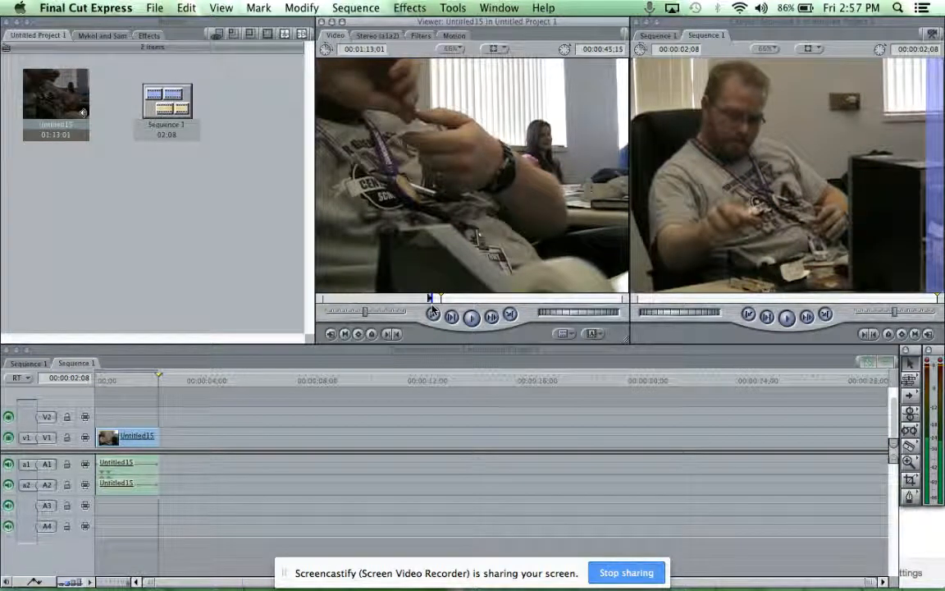
key(o)
Place the marked close-up directly after the first segment on V1 and play the sequence from the beginning.
drag(415, 271, 171, 434)
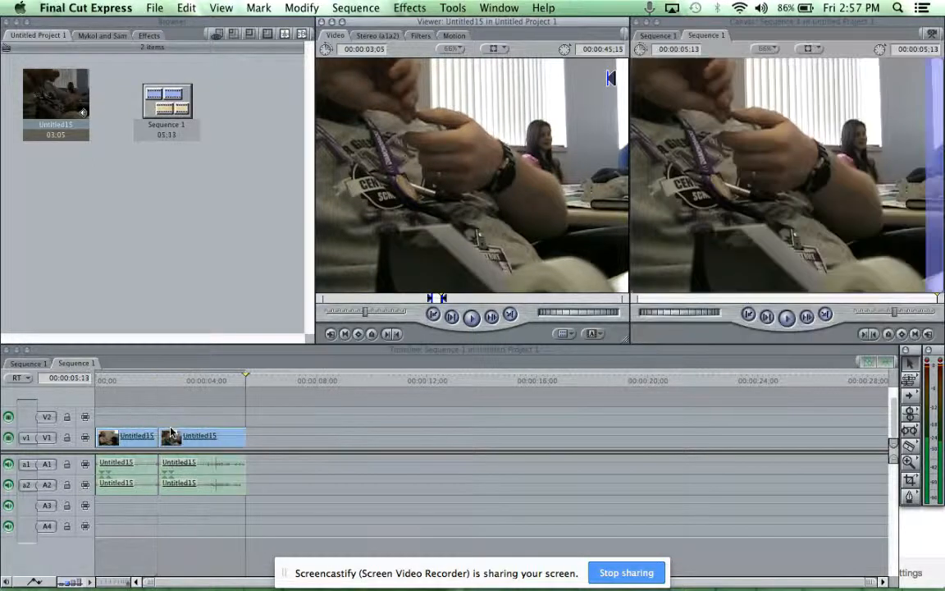
drag(179, 380, 92, 377)
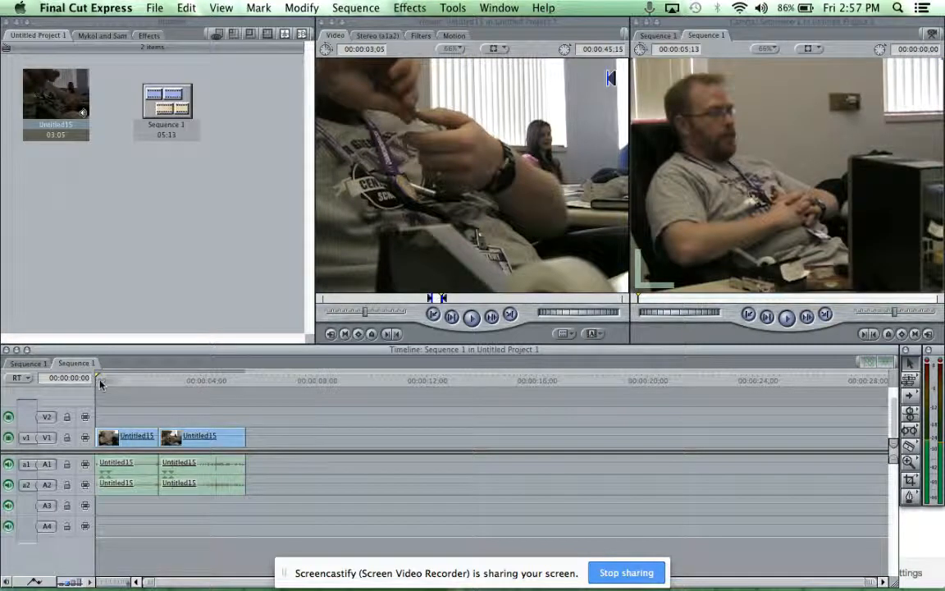
key(space)
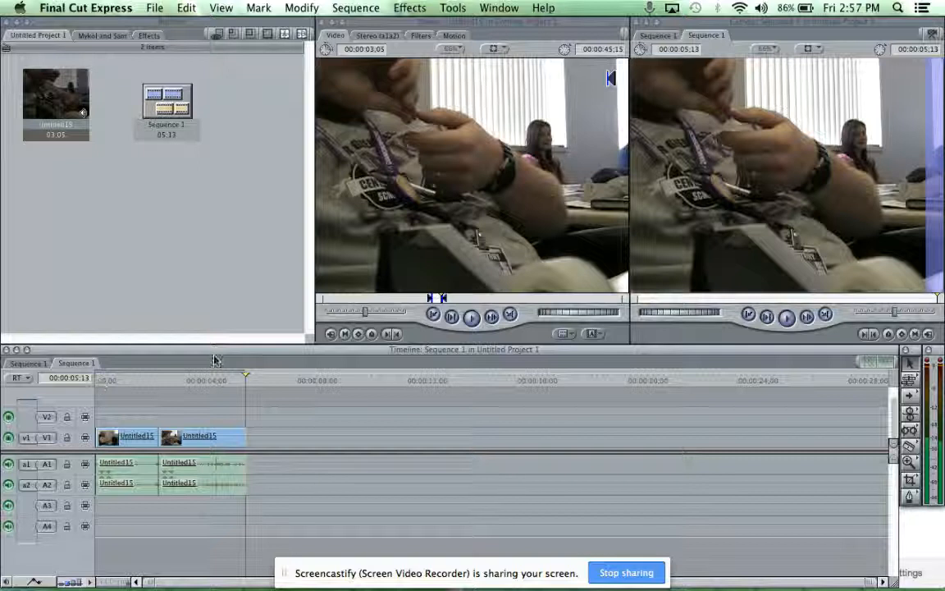
Find the start of the high-angle shot in the captured clip and set its In point at 00:01:28;03.
click(462, 298)
drag(462, 299, 543, 304)
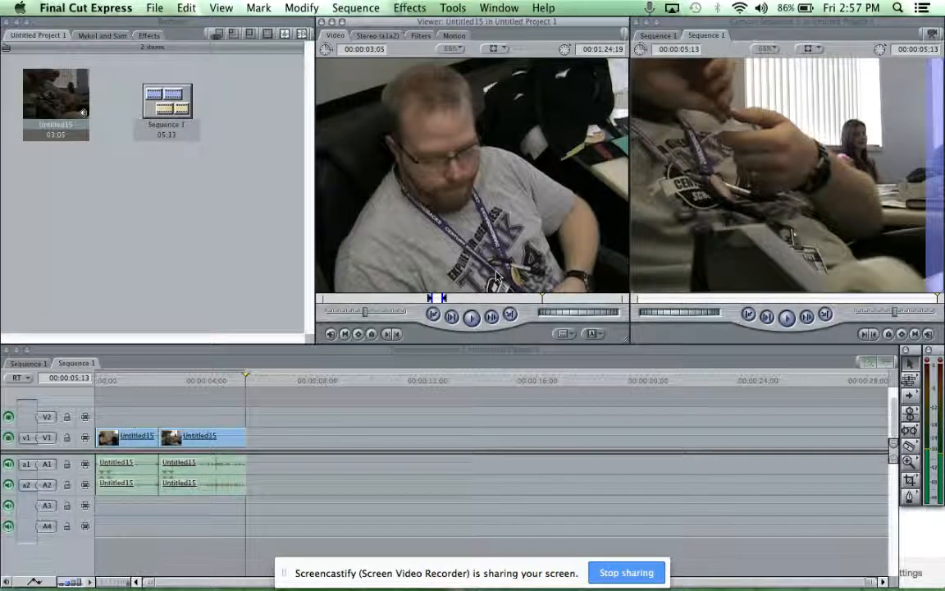
key(space)
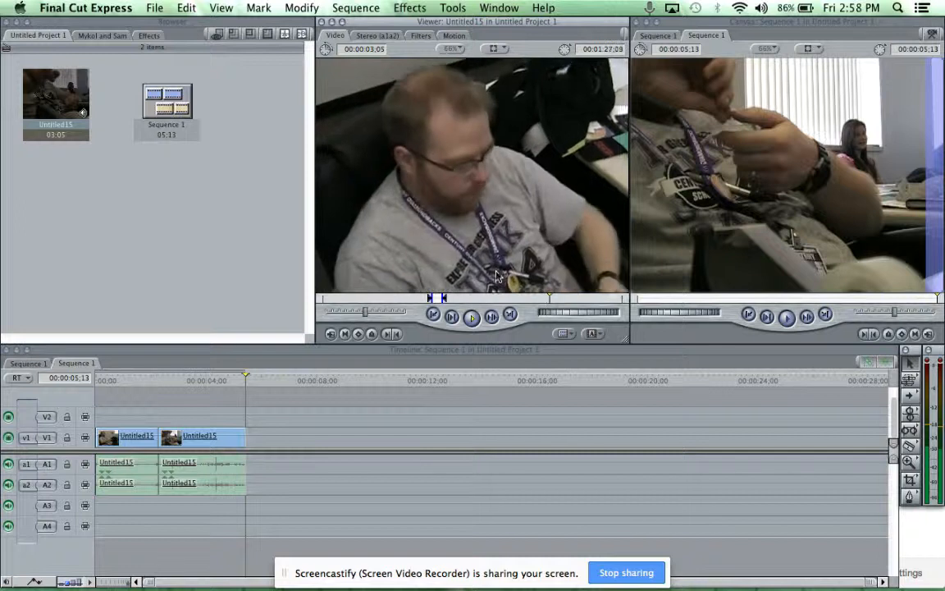
key(Left)
key(Left)
key(Left)
key(Left)
key(Left)
key(Left)
key(Left)
key(Left)
key(Left)
key(Left)
key(Left)
key(Left)
key(Left)
key(Left)
key(Left)
key(Left)
key(Left)
key(Left)
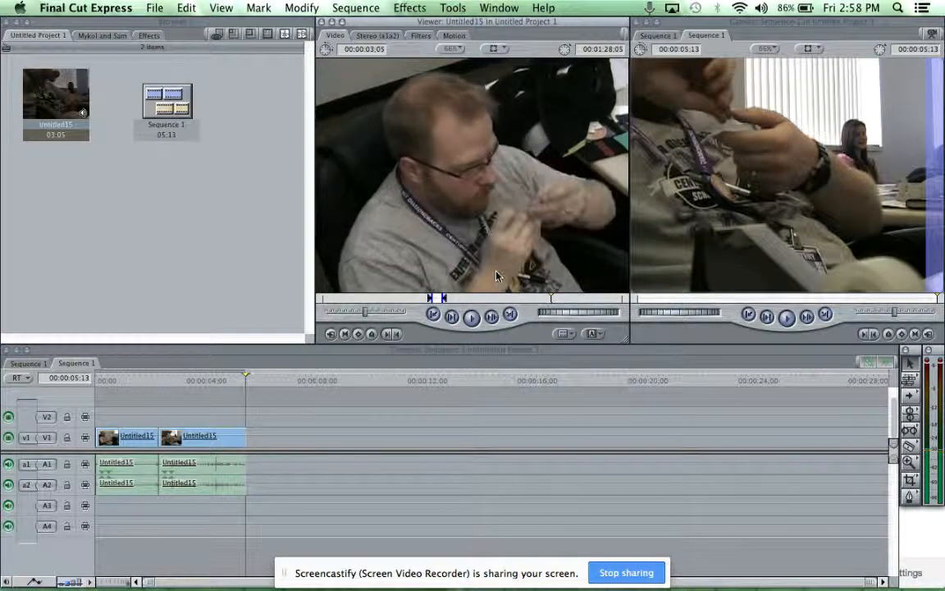
key(Left)
key(Left)
key(i)
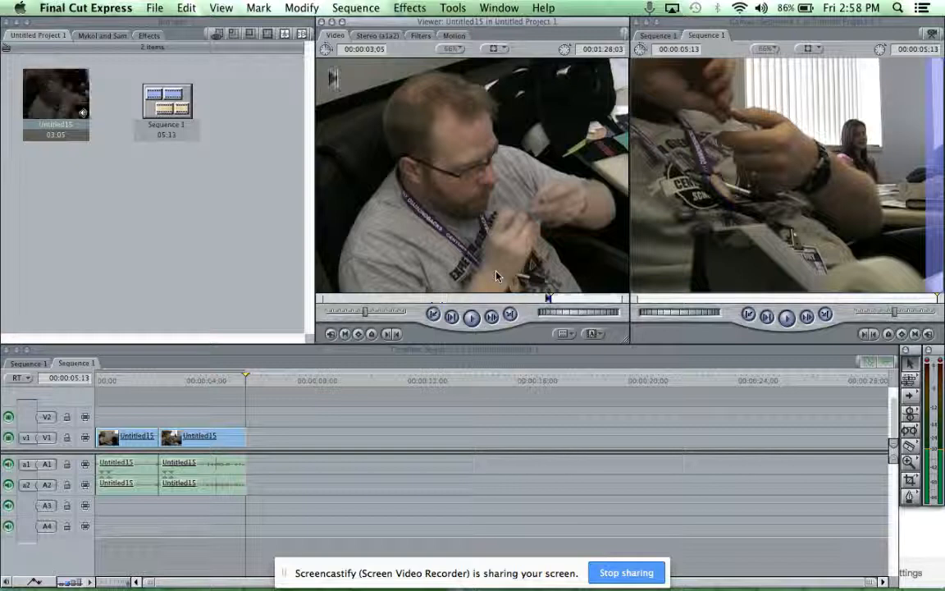
Set the Out point at 00:01:29;09 and append the marked high-angle segment after the second one on V1.
key(space)
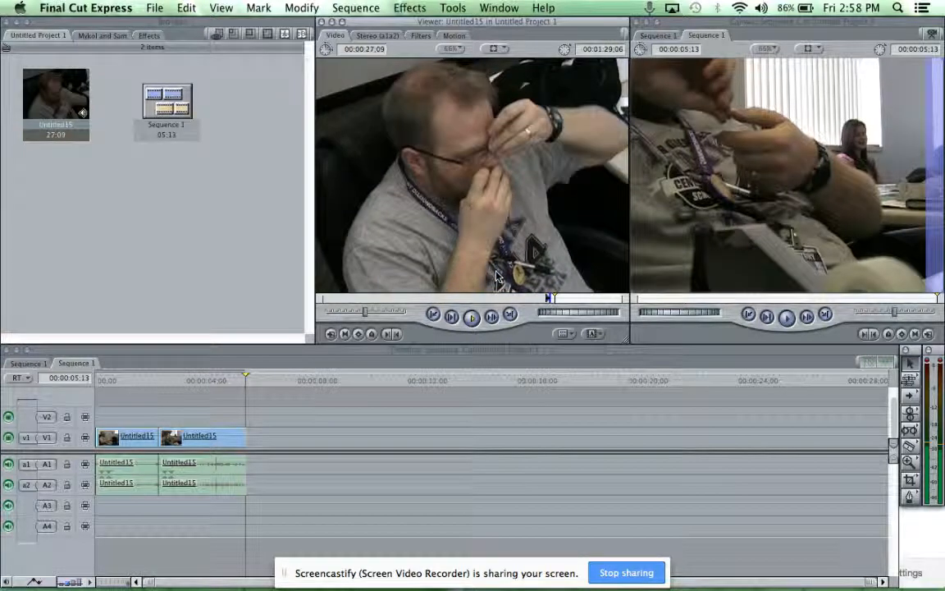
key(space)
key(o)
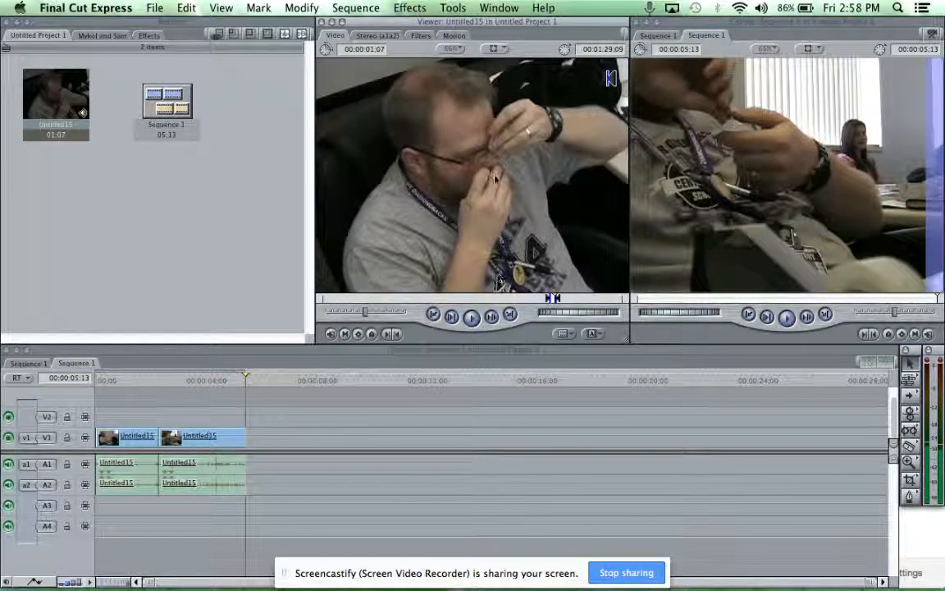
drag(445, 156, 260, 441)
Mark the shot behind the computer monitor with an Out point at 00:01:44;21 and append it after the third segment on V1.
click(585, 299)
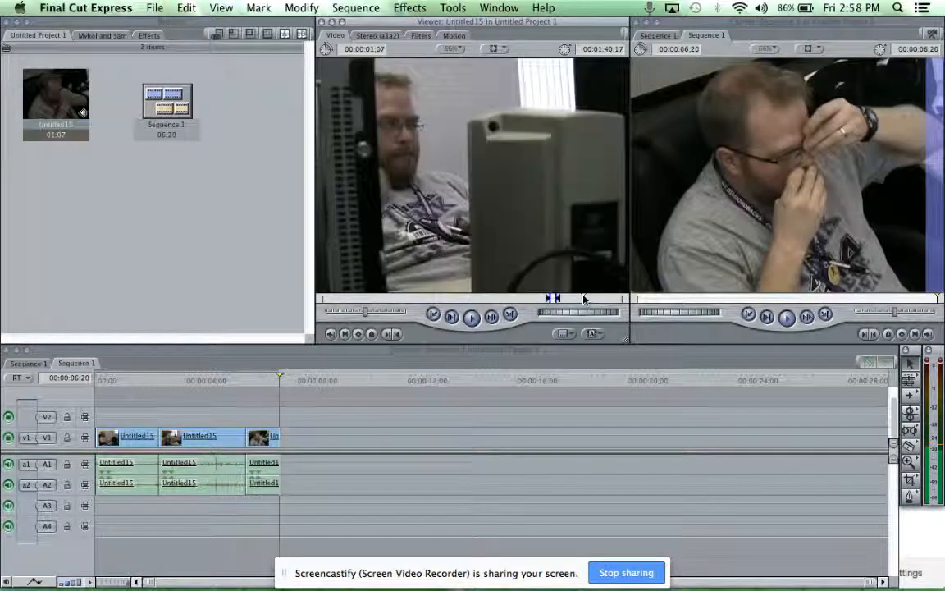
key(space)
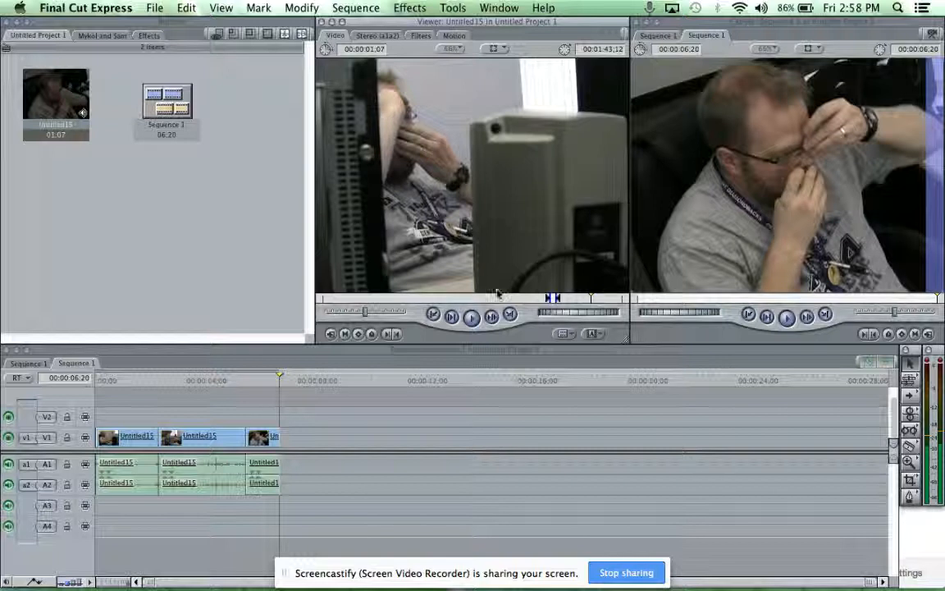
drag(460, 298, 597, 303)
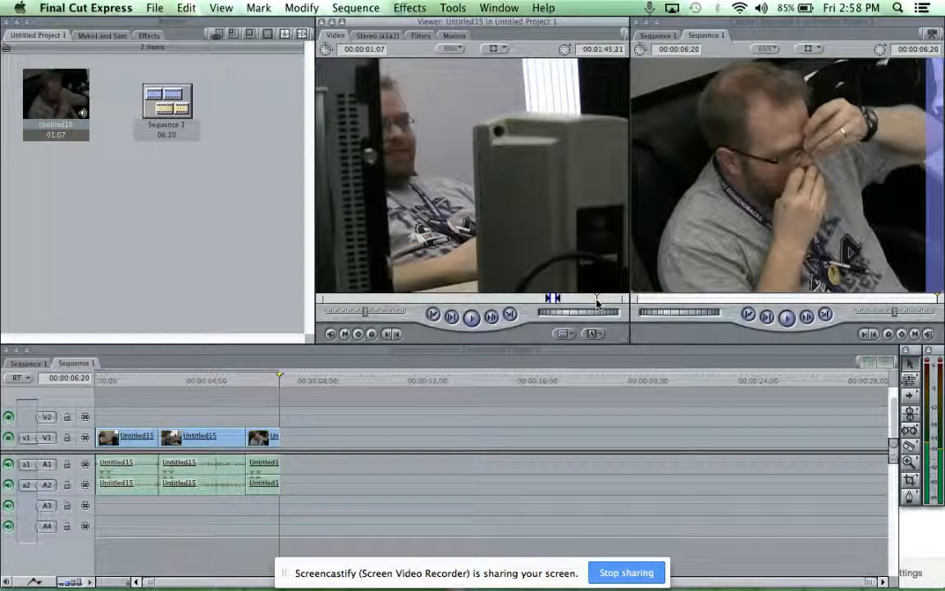
key(space)
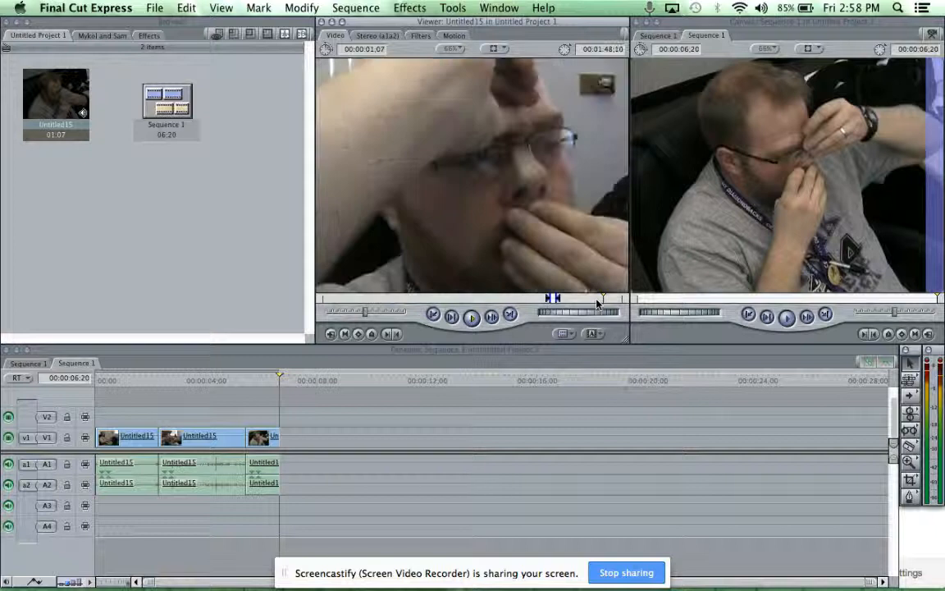
drag(597, 303, 581, 300)
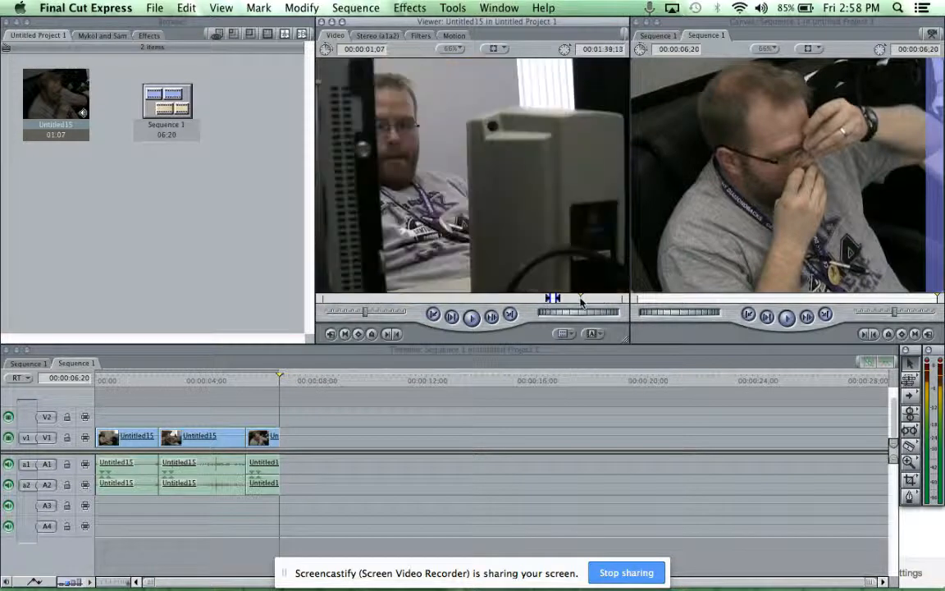
drag(580, 302, 573, 304)
key(space)
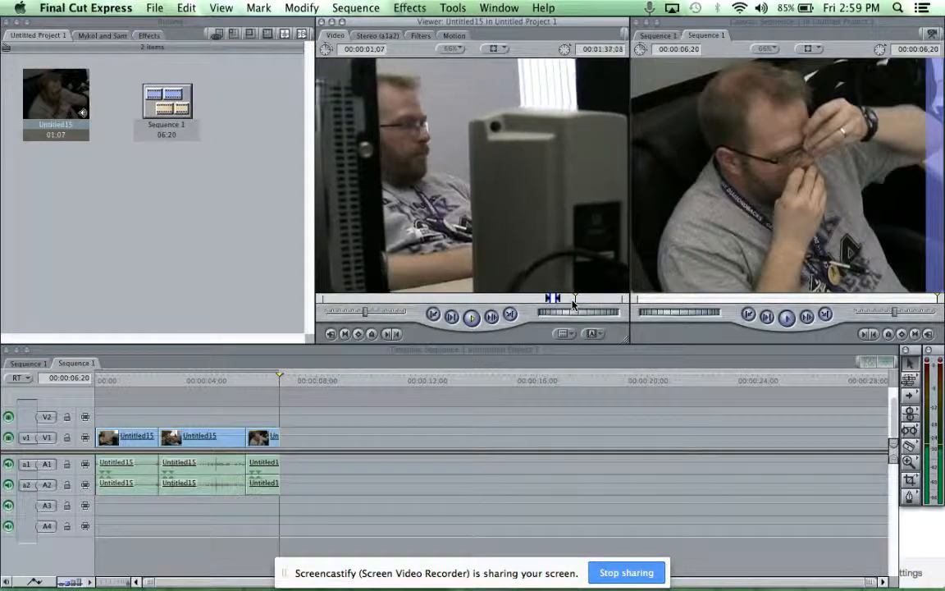
key(space)
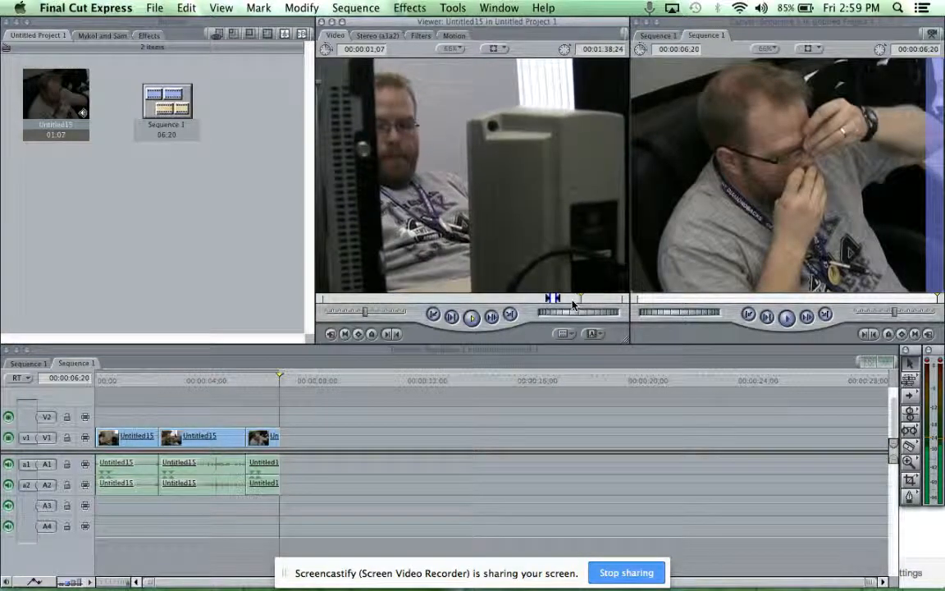
key(space)
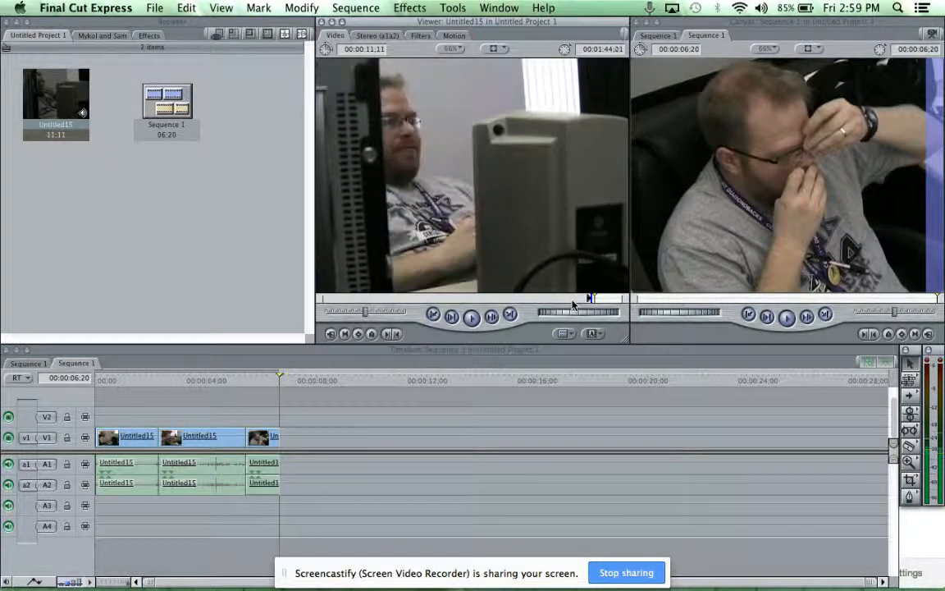
drag(489, 215, 289, 443)
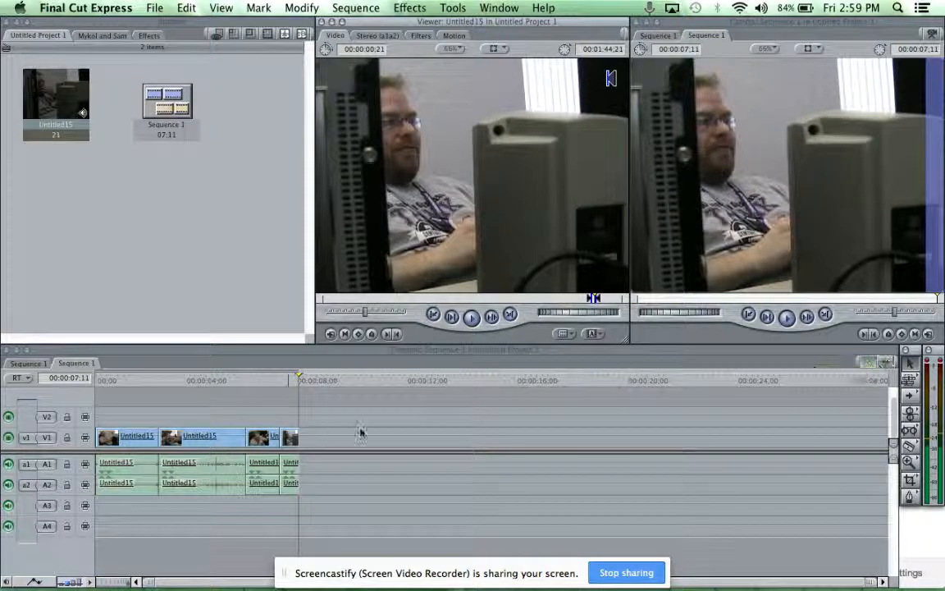
Move the fourth segment away from the third on V1, return it directly against the third, and clear the selection.
mouse_move(290, 437)
mouse_down()
mouse_move(329, 432)
mouse_move(260, 423)
mouse_move(303, 437)
mouse_up()
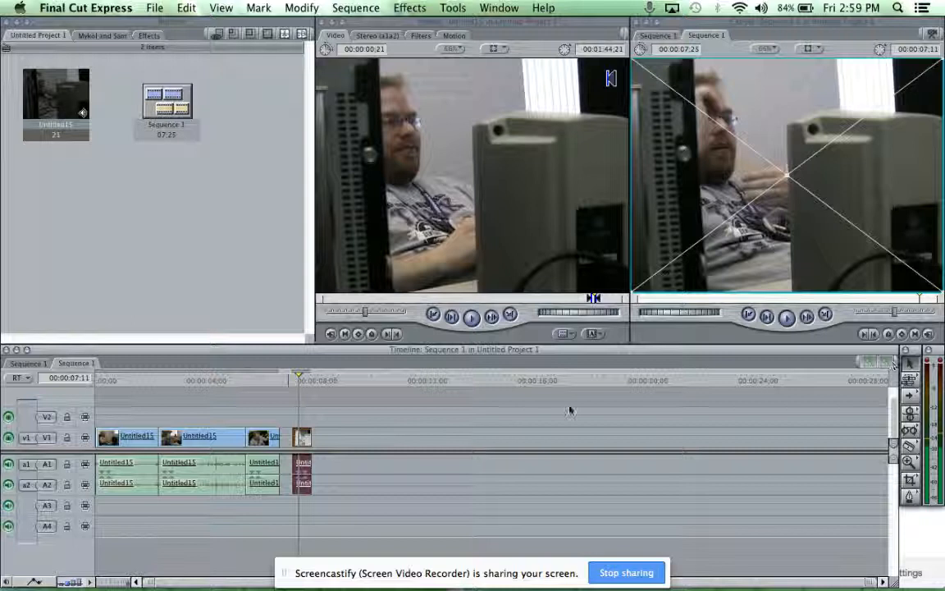
drag(302, 437, 294, 439)
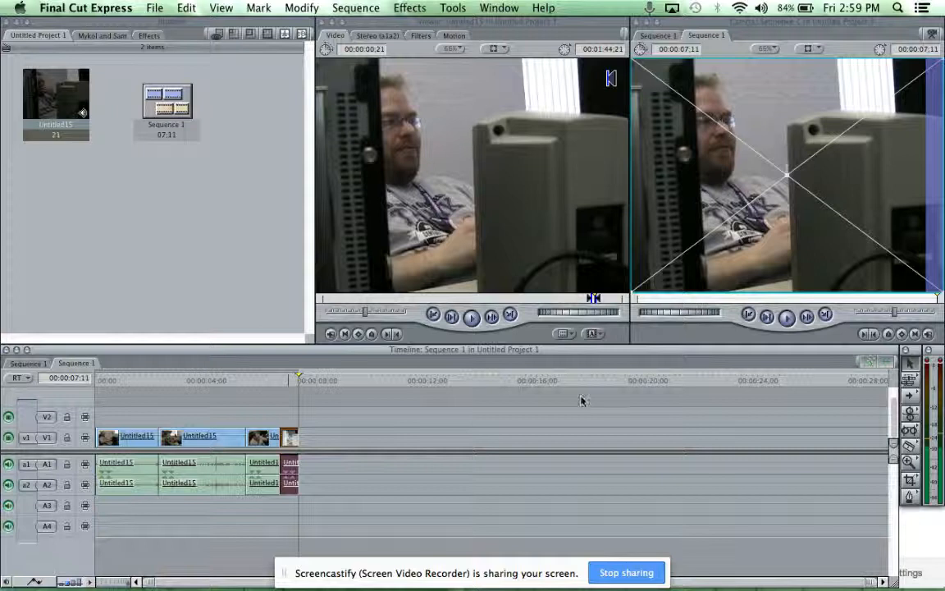
click(301, 426)
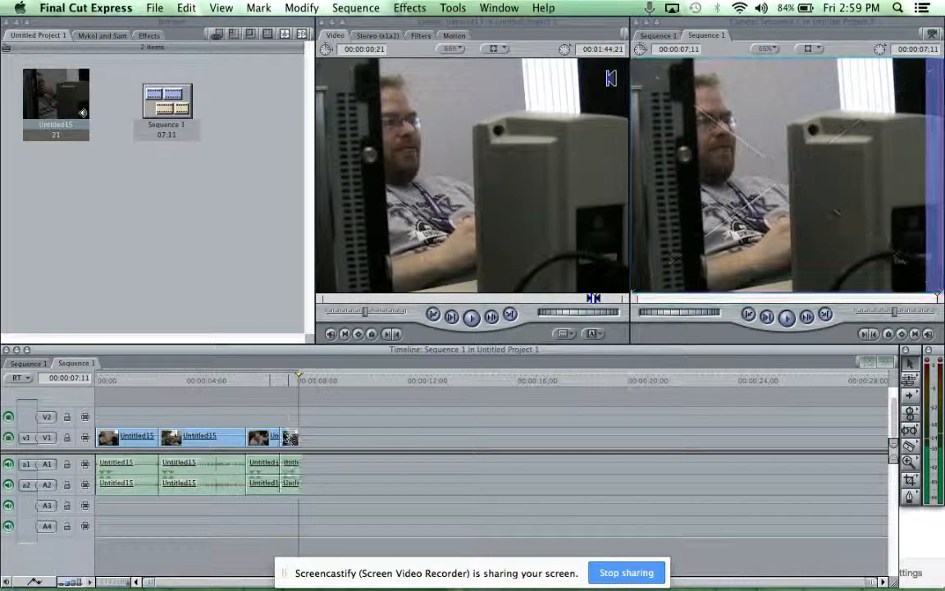
Compare selecting the fourth segment with linked selection on and off, picking its audio alone, and clear the selection.
click(289, 467)
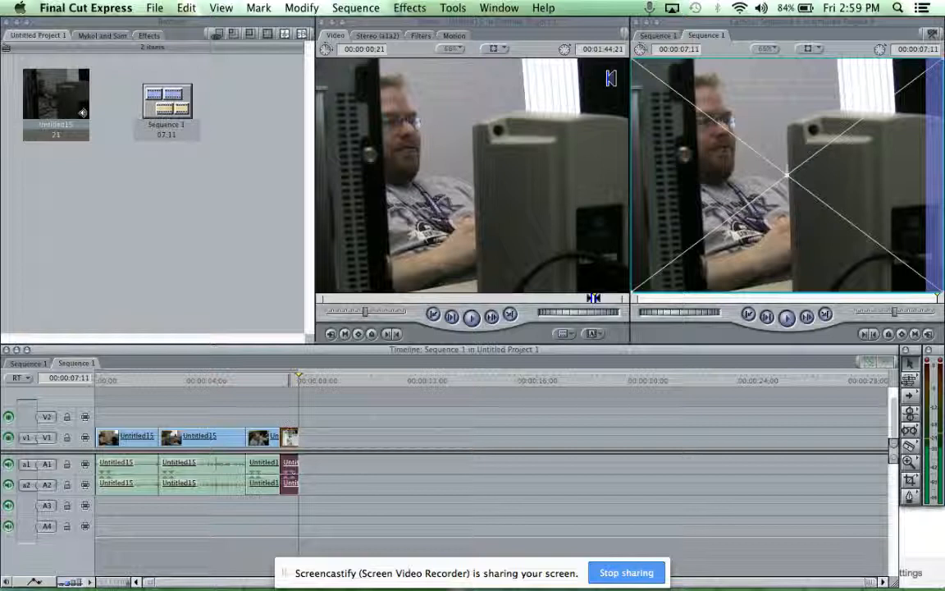
click(296, 415)
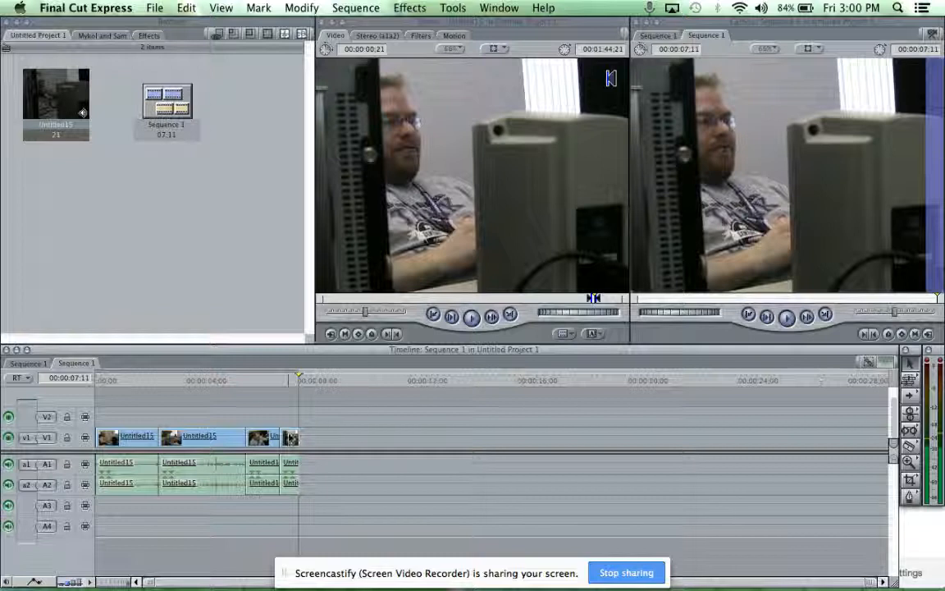
click(289, 438)
click(285, 471)
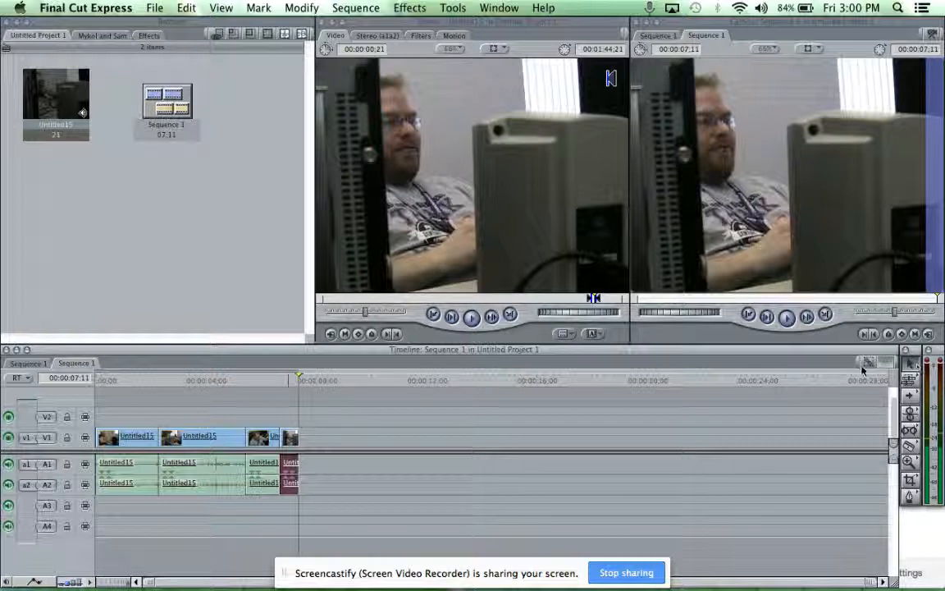
click(380, 416)
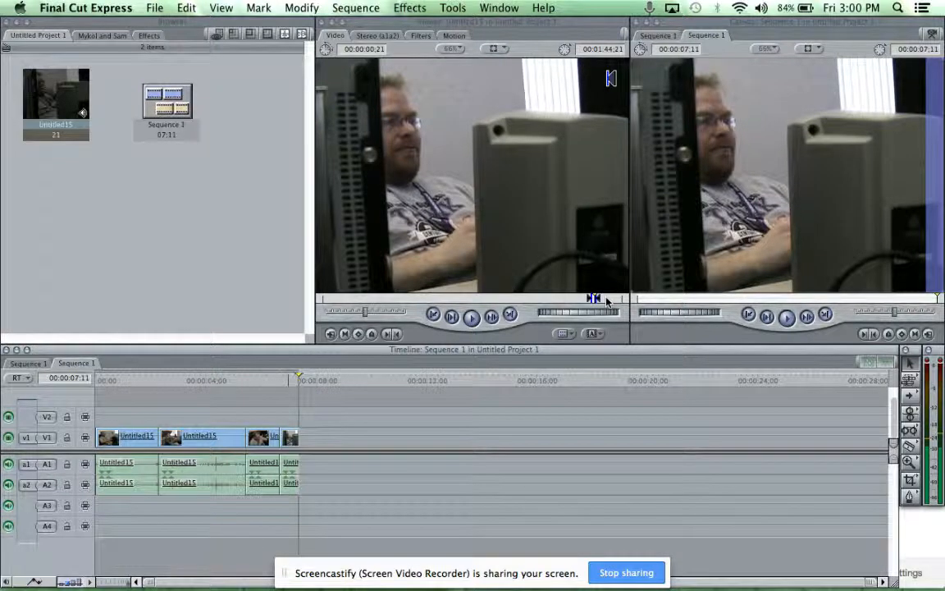
Mark the final face close-up with an Out point at 00:01:54;11 and append it after the fourth segment on V1.
click(607, 299)
key(space)
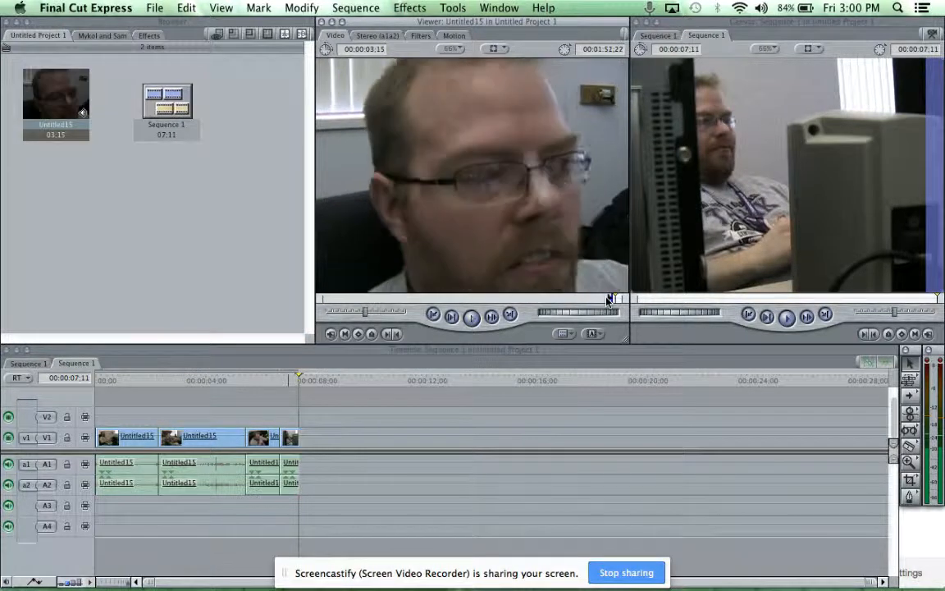
key(o)
drag(527, 204, 316, 440)
Play the sequence from the beginning and return the playhead to the start of the fourth segment at 00:00:06;20.
drag(305, 379, 94, 386)
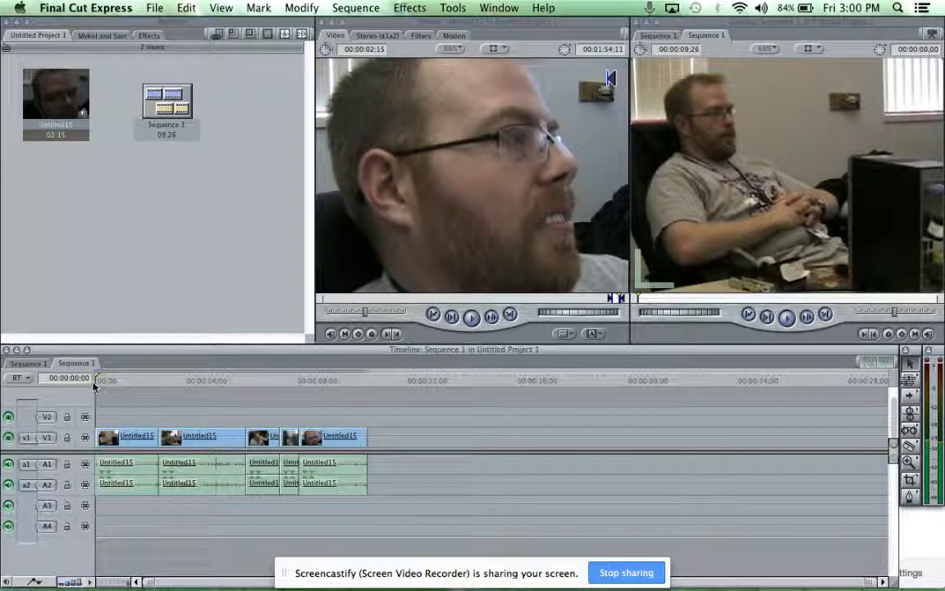
key(space)
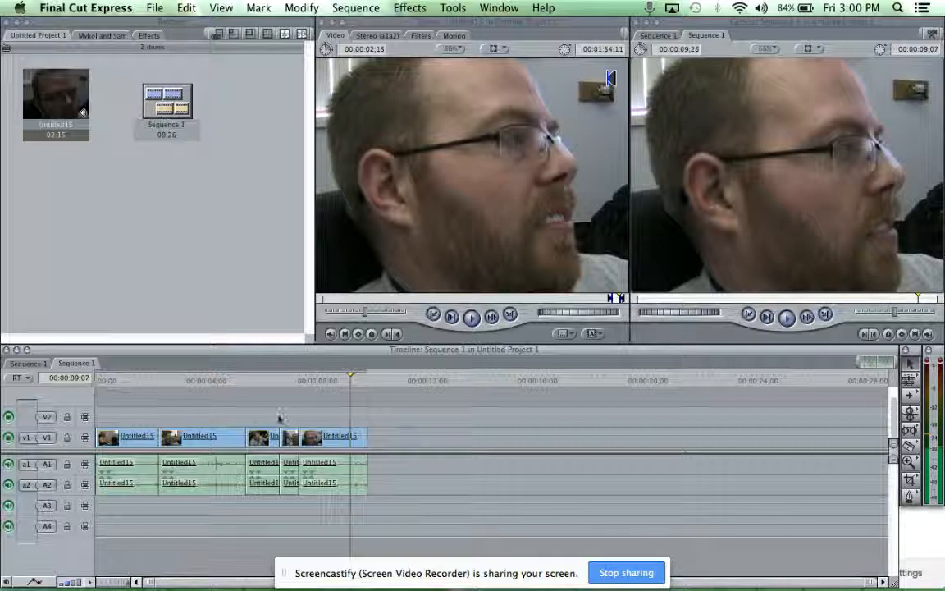
drag(316, 380, 272, 388)
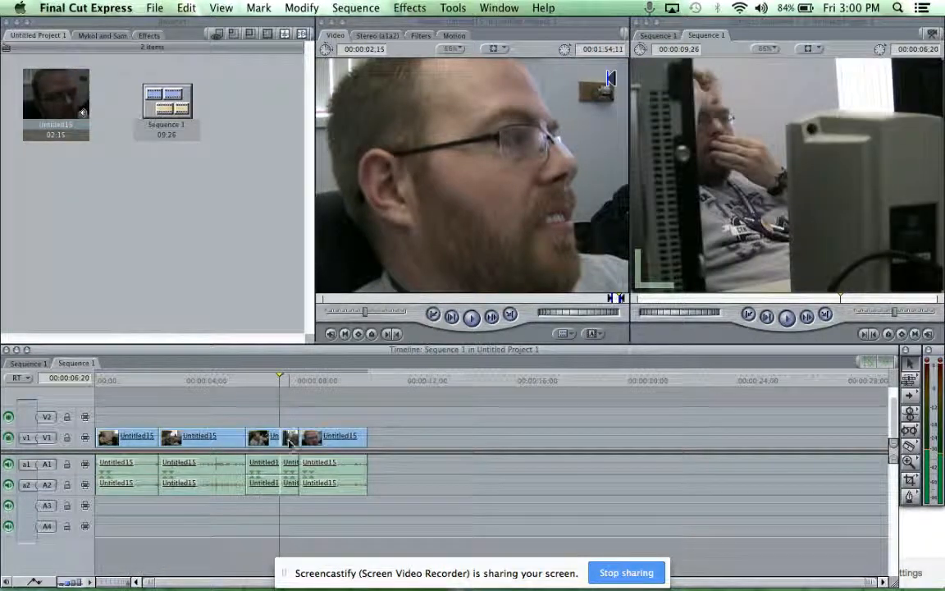
Shift the last two segments to make room, extend the fourth segment's start by about 10 frames, and close the remaining gap.
drag(291, 411, 289, 439)
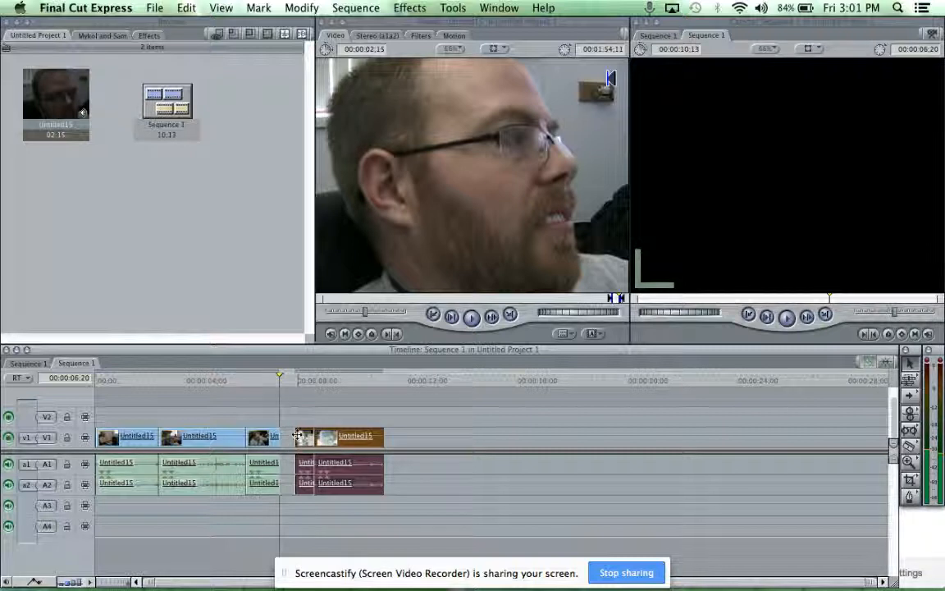
drag(293, 438, 293, 437)
right_click(284, 437)
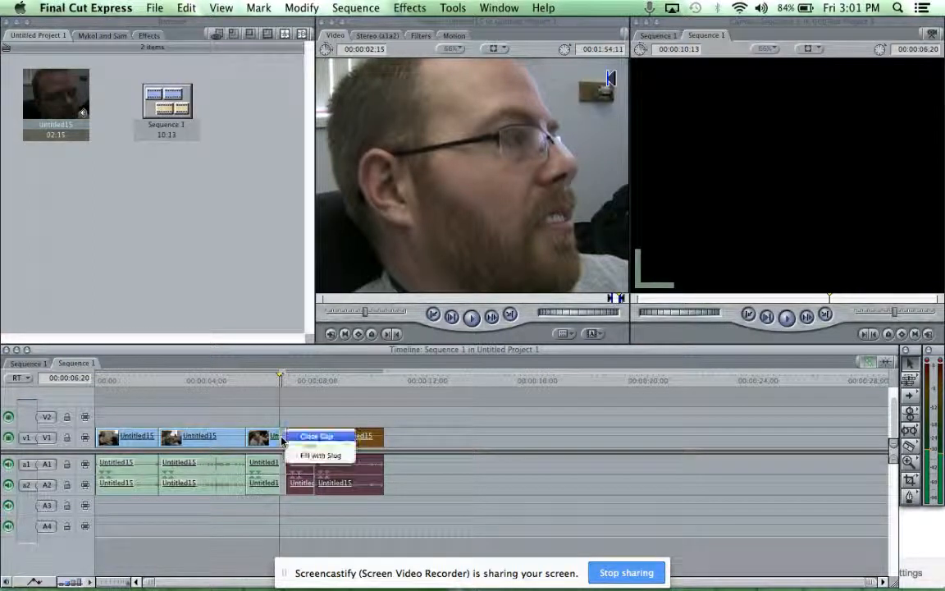
click(317, 436)
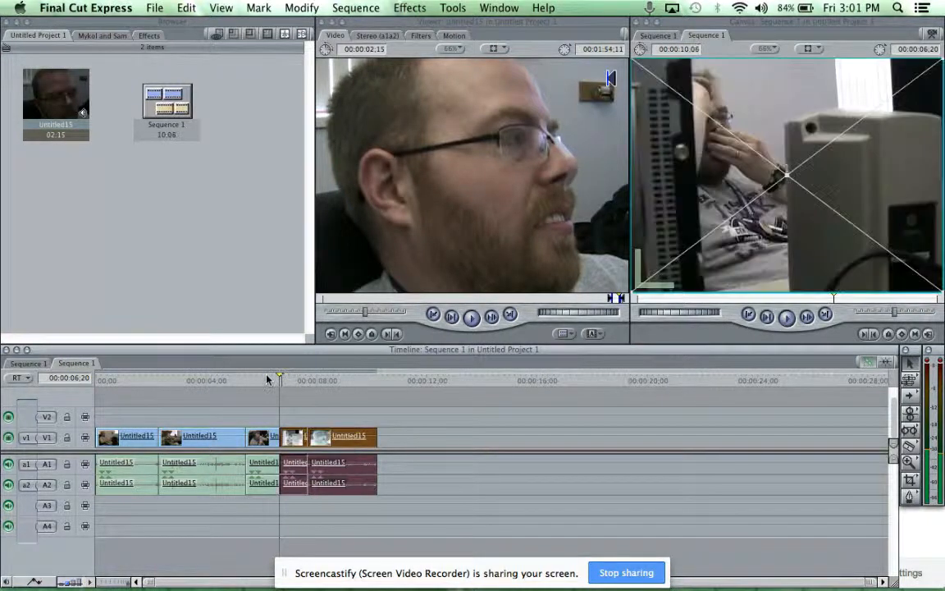
Play the sequence from just before the fourth segment to review the revised cut, and deselect the last two segments.
click(265, 377)
key(space)
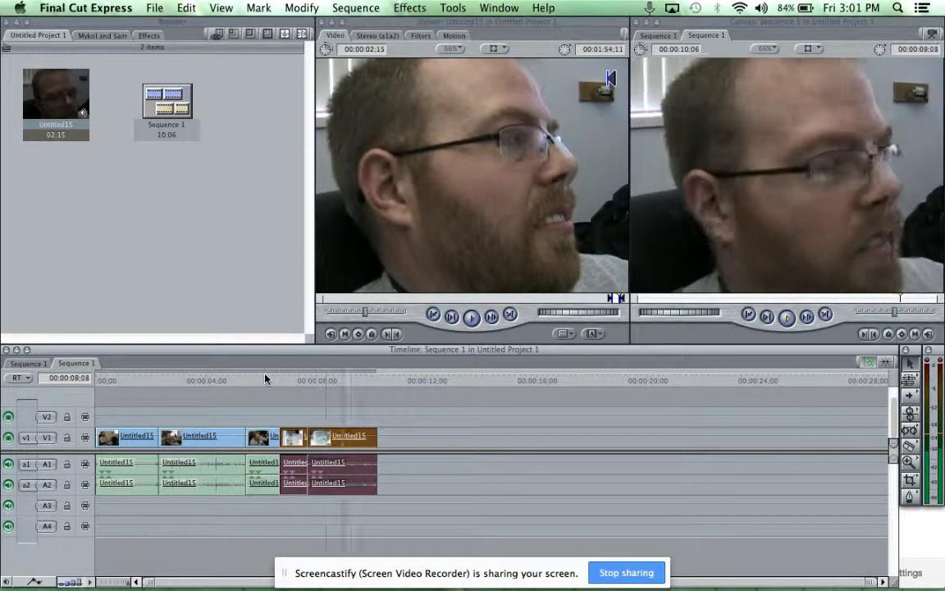
key(space)
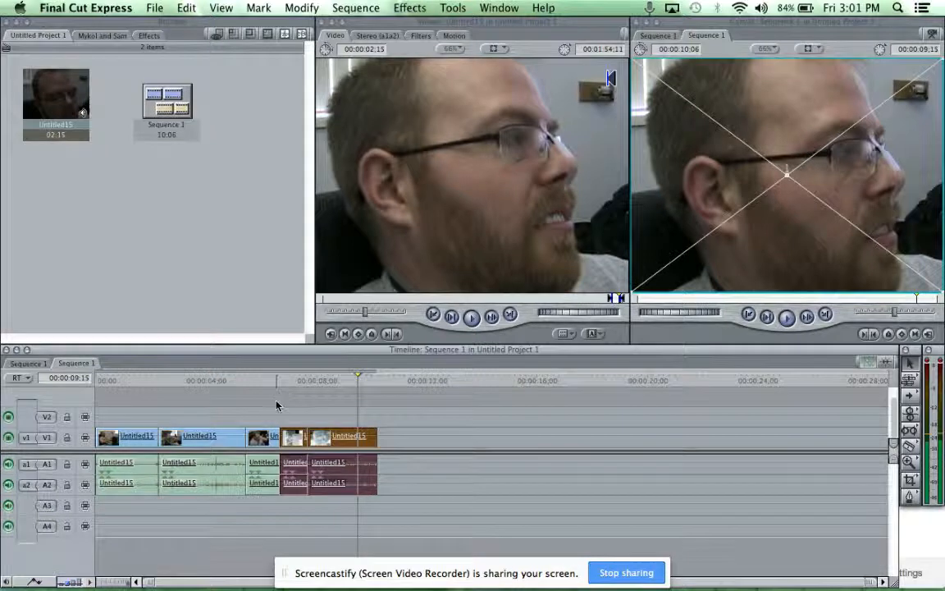
click(277, 404)
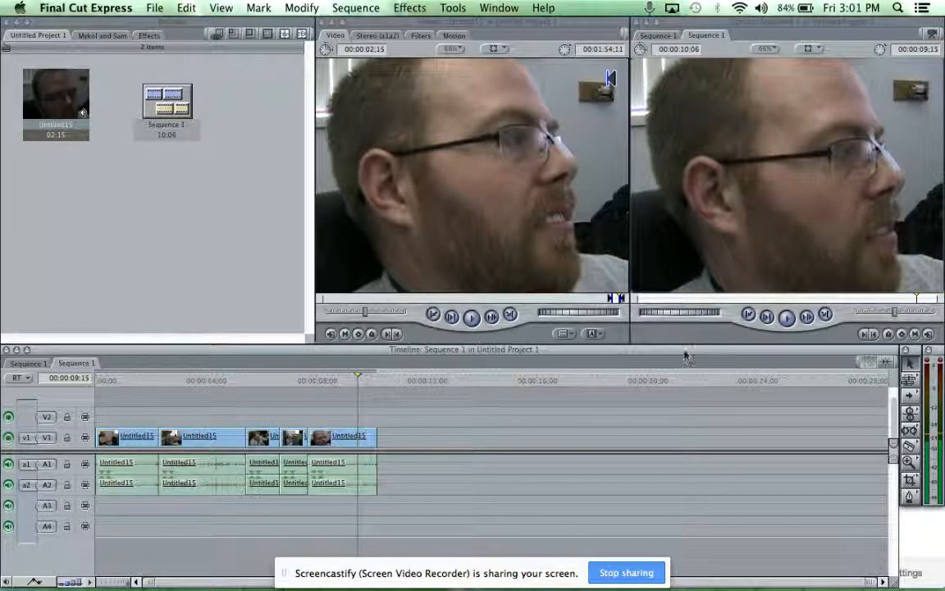
Switch to GarageBand and open the recent project My Song with its loop browser displayed.
mouse_move(595, 550)
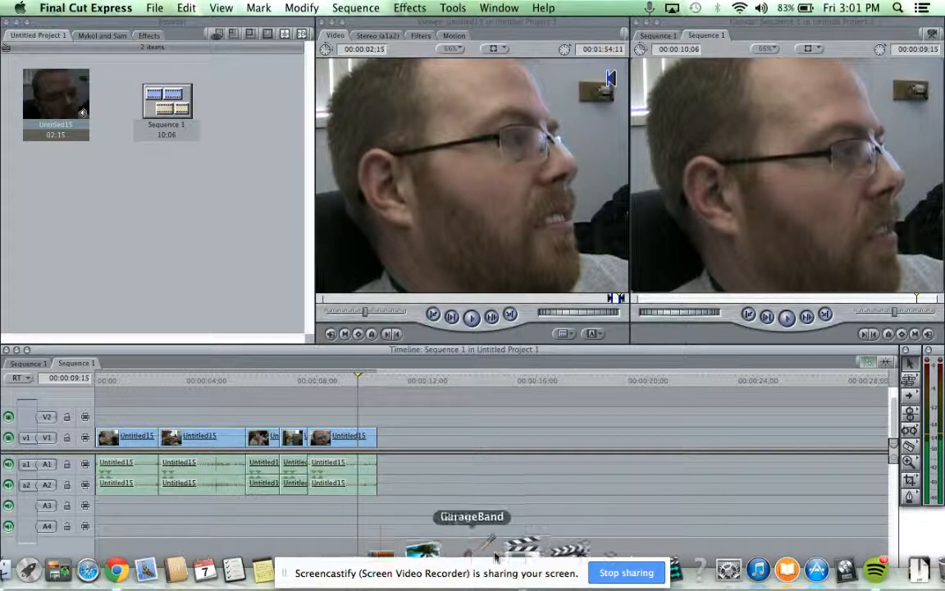
click(482, 561)
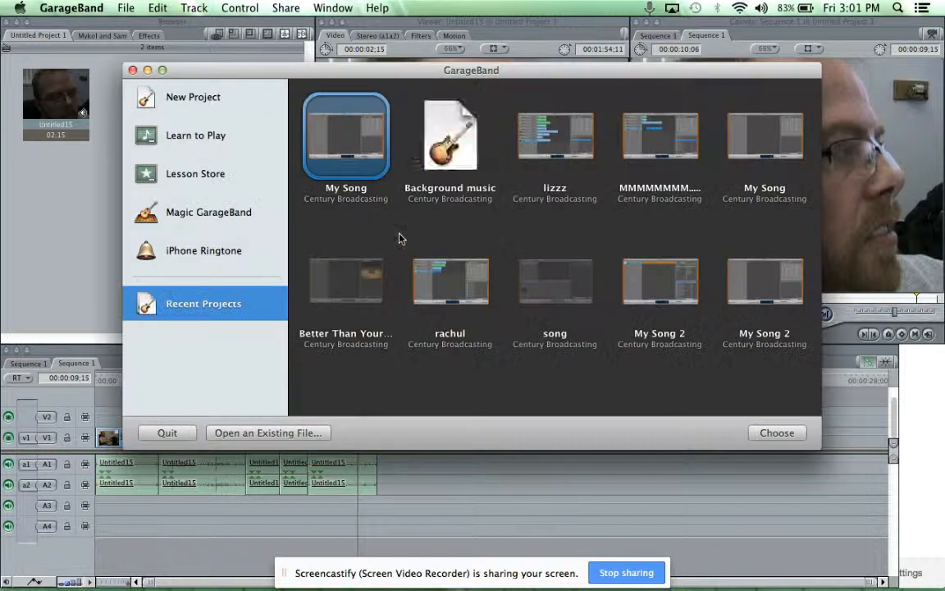
click(776, 433)
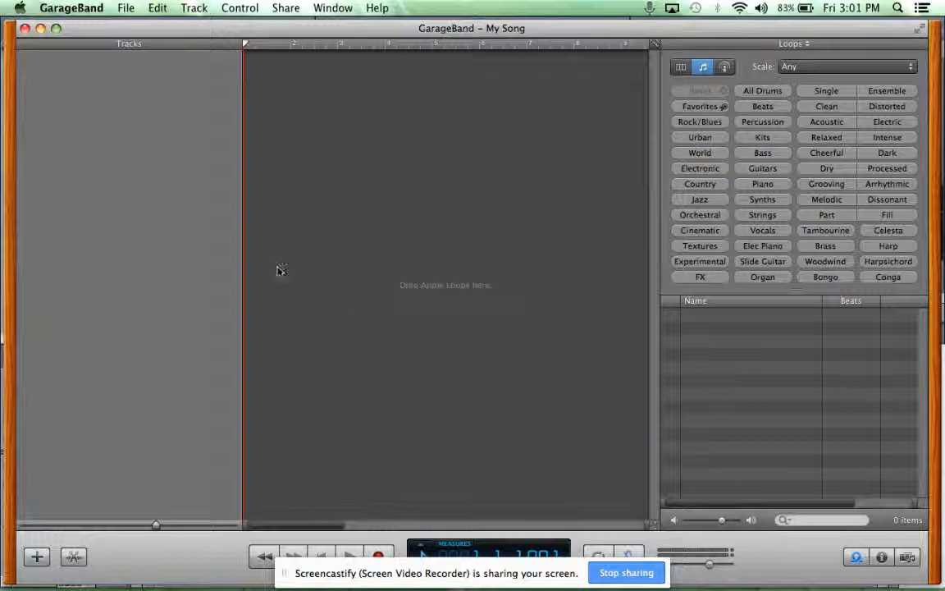
click(856, 560)
click(856, 559)
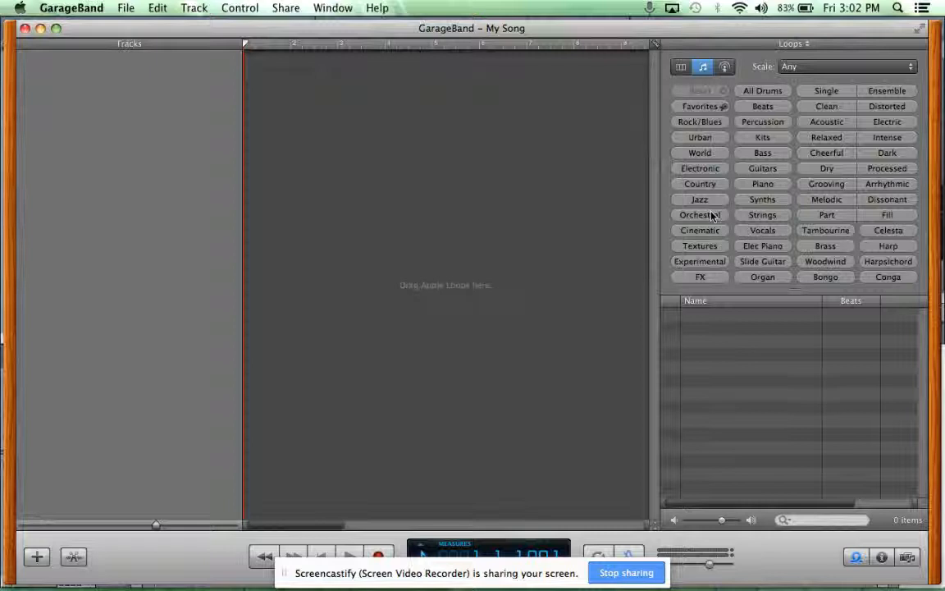
Preview the orchestral loops Academy Violin 02 and Academy All, and clear the category filter.
click(711, 215)
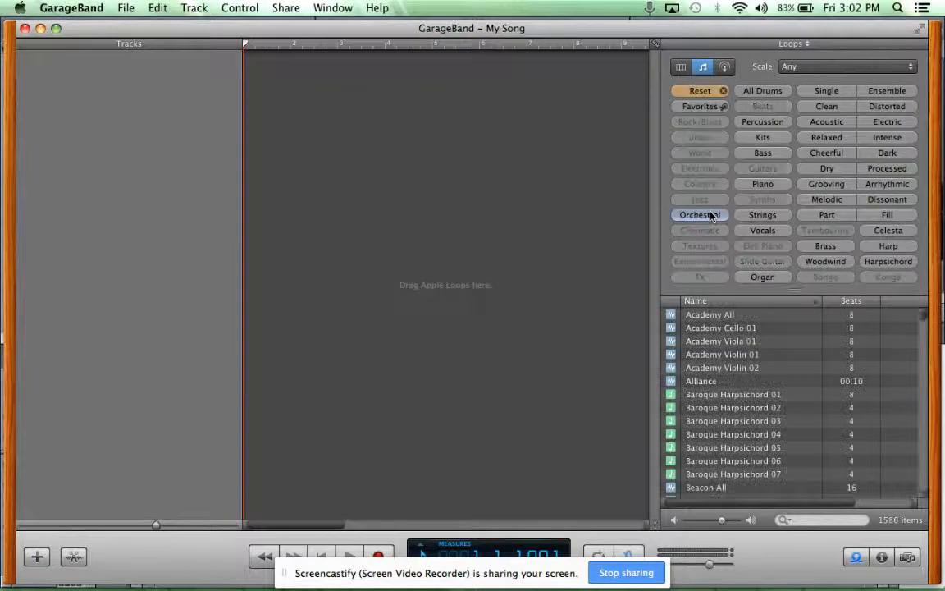
click(723, 371)
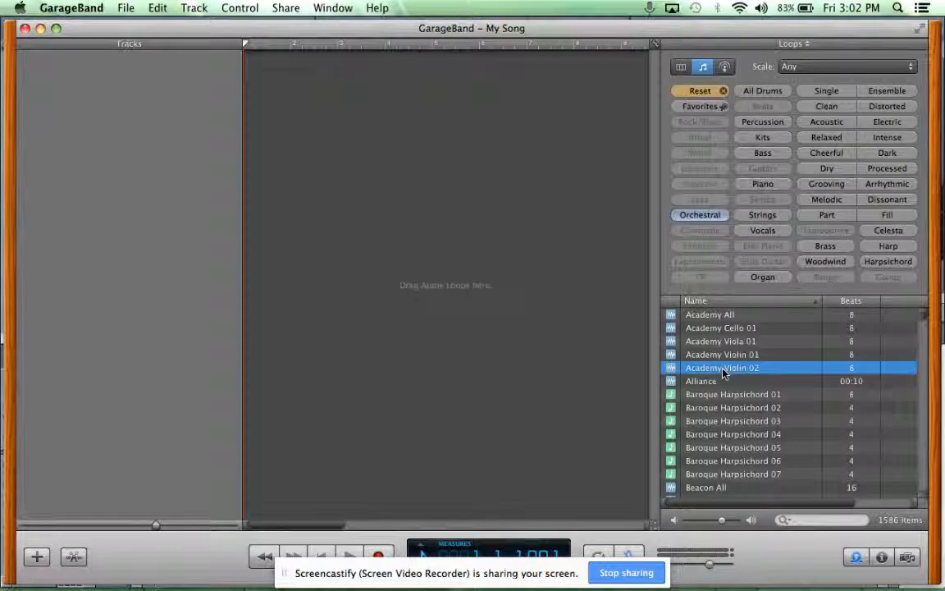
click(712, 315)
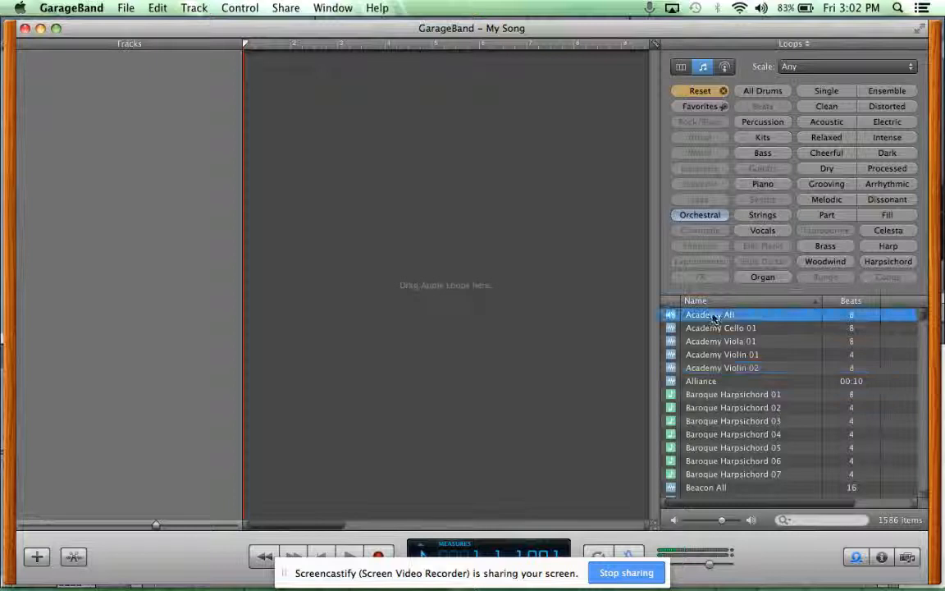
click(706, 214)
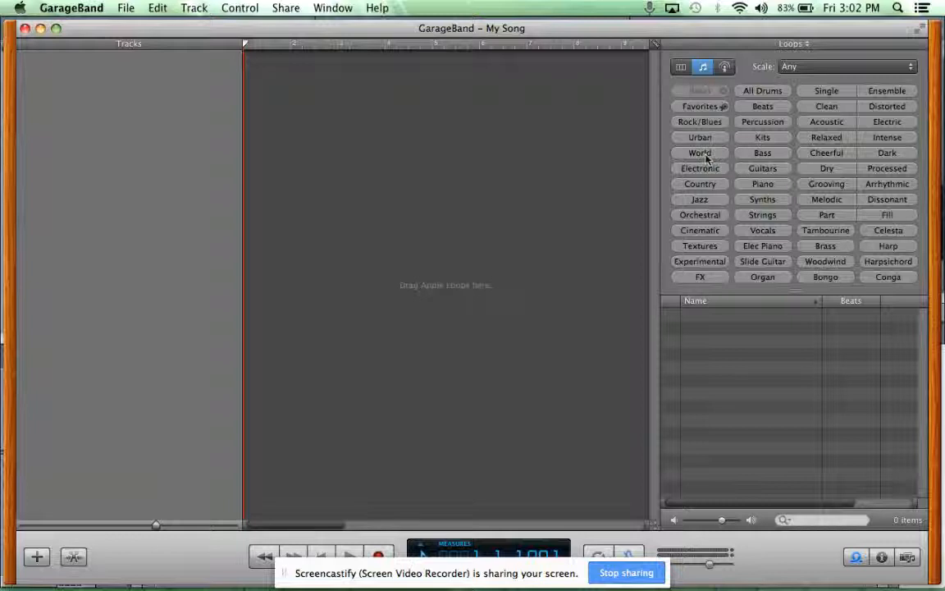
Filter the loops by Orchestral and preview Baroque Harpsichord 07 and 06, Beacon Timpani 01 and Beacon Viola 01.
click(704, 218)
scroll(713, 394, down, 3)
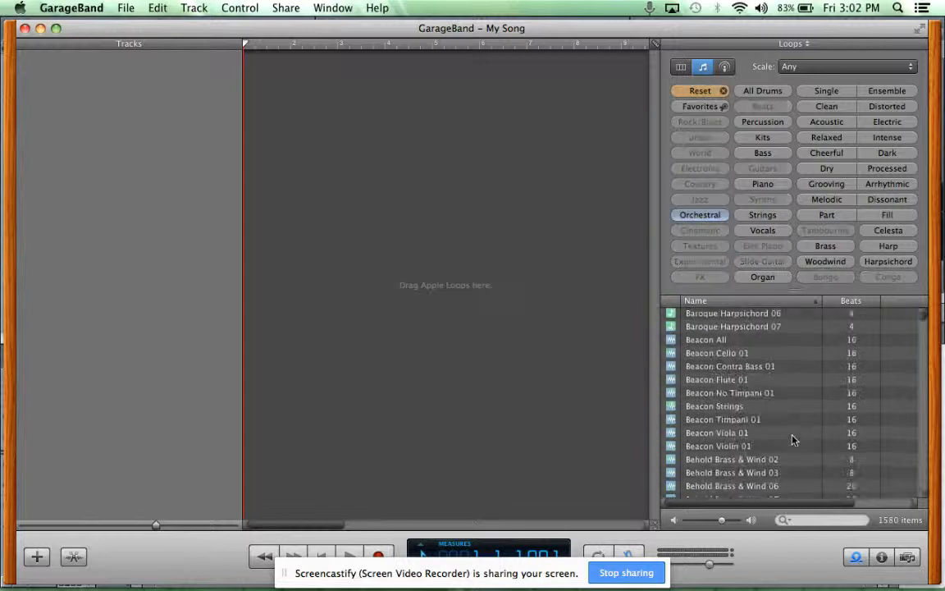
click(722, 327)
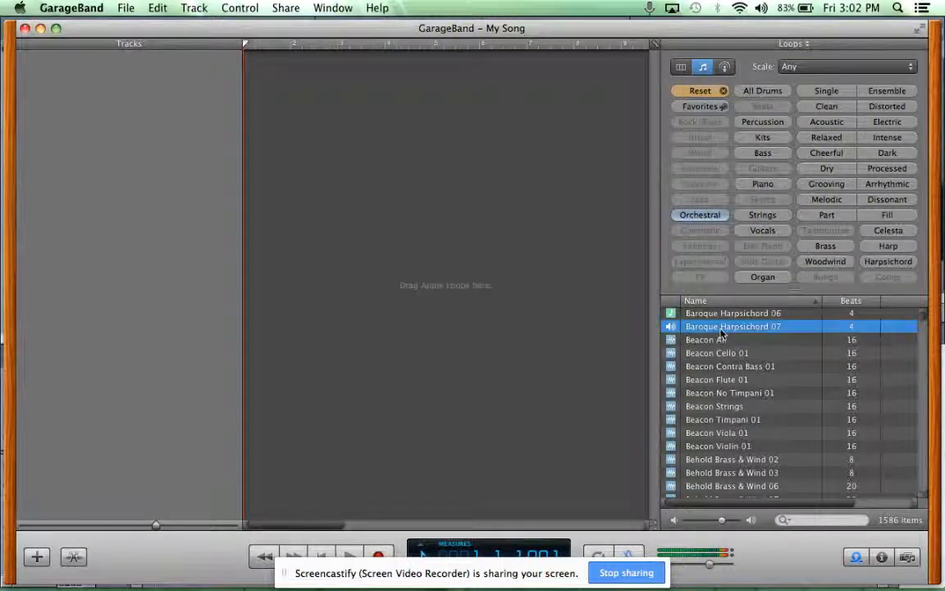
click(719, 314)
click(717, 422)
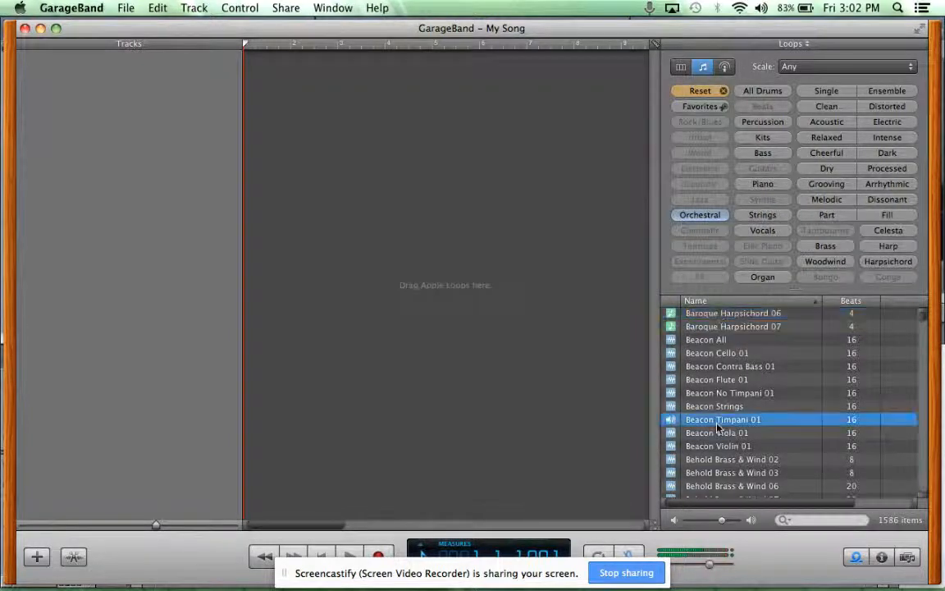
click(720, 434)
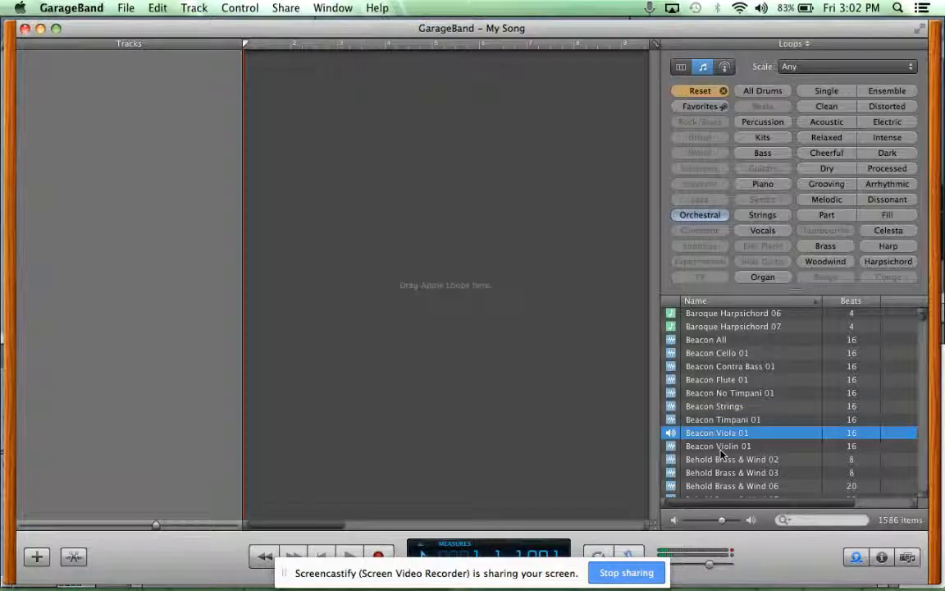
Preview Behold Brass & Wind 07 and another orchestral loop further down the list.
scroll(722, 453, down, 4)
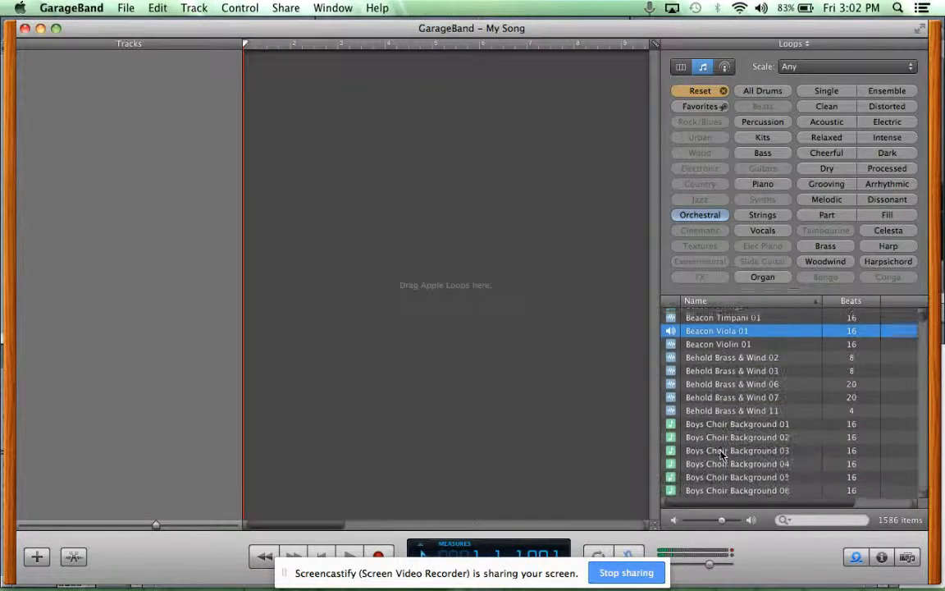
click(722, 402)
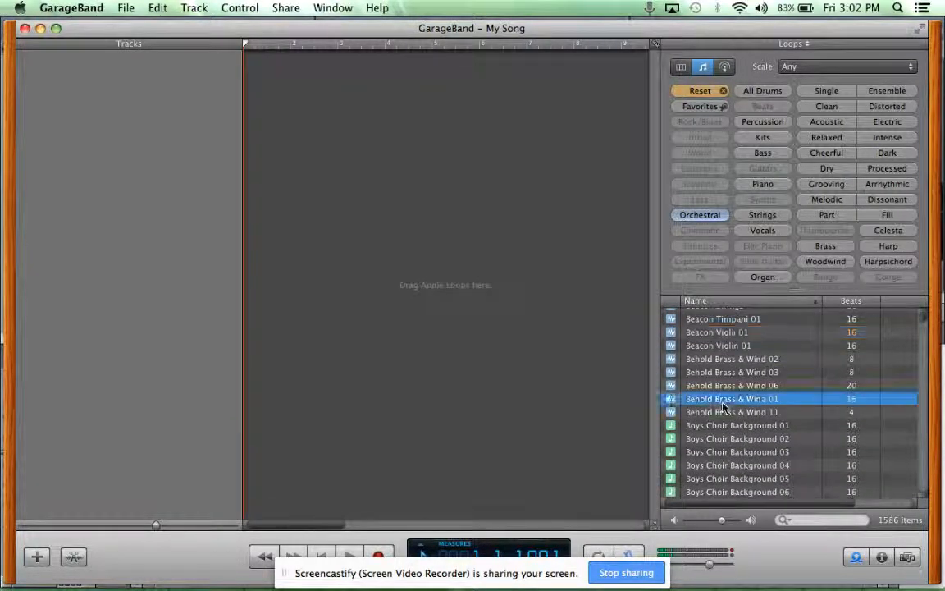
scroll(722, 401, down, 5)
click(722, 401)
scroll(720, 425, down, 7)
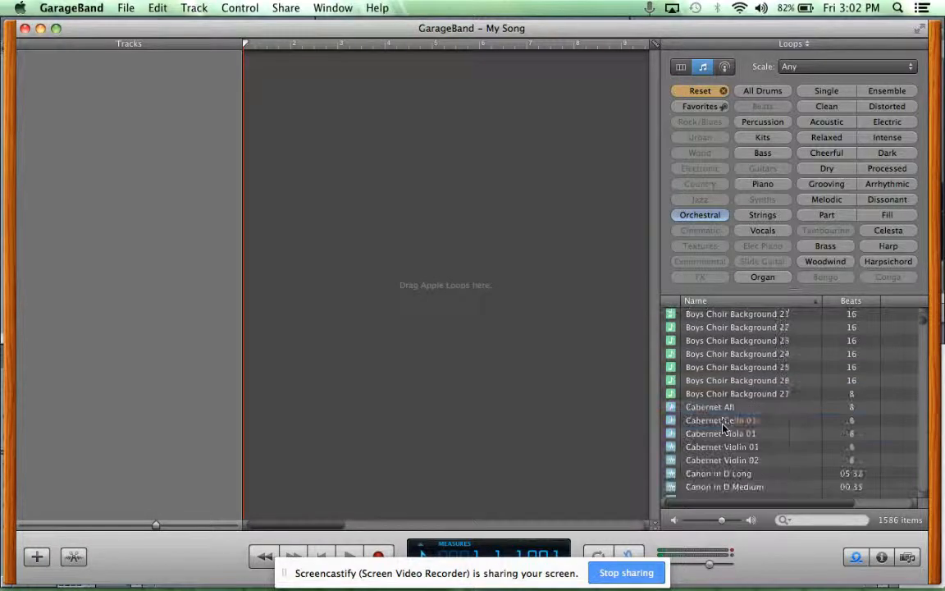
Add Cabernet Cello 01 at the start of the empty timeline and loop it to three repetitions, ending at bar 7.
click(723, 422)
scroll(720, 426, down, 3)
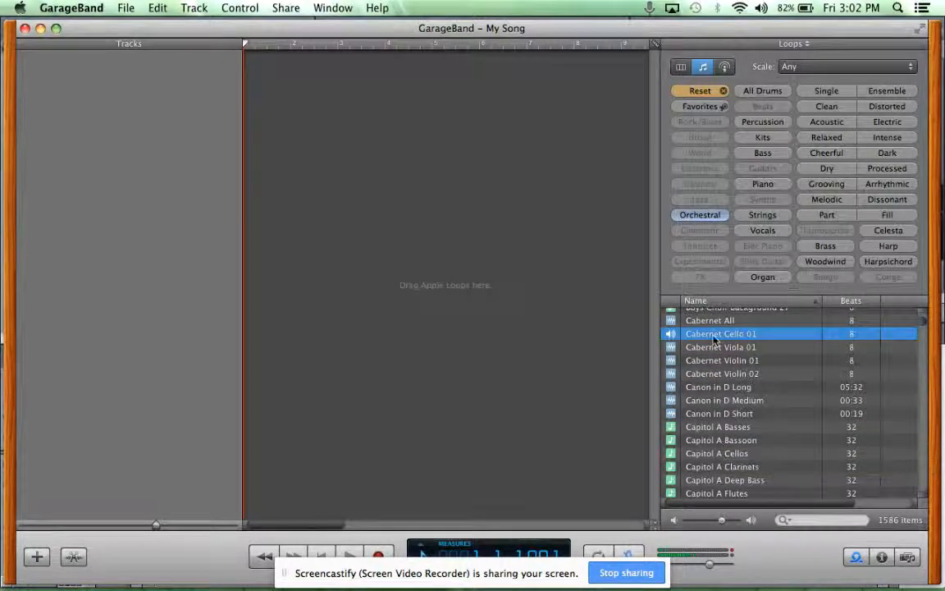
drag(714, 339, 255, 86)
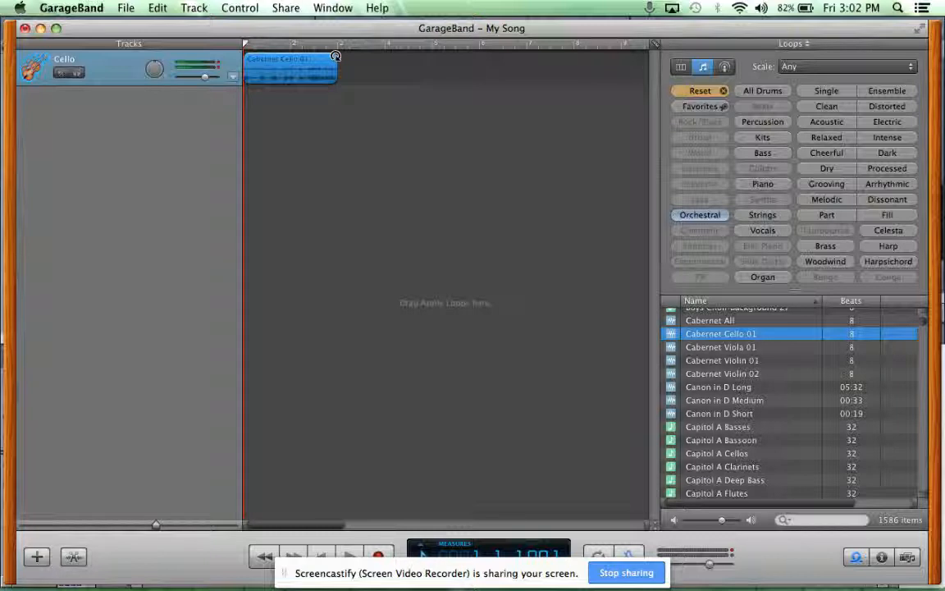
drag(336, 56, 531, 61)
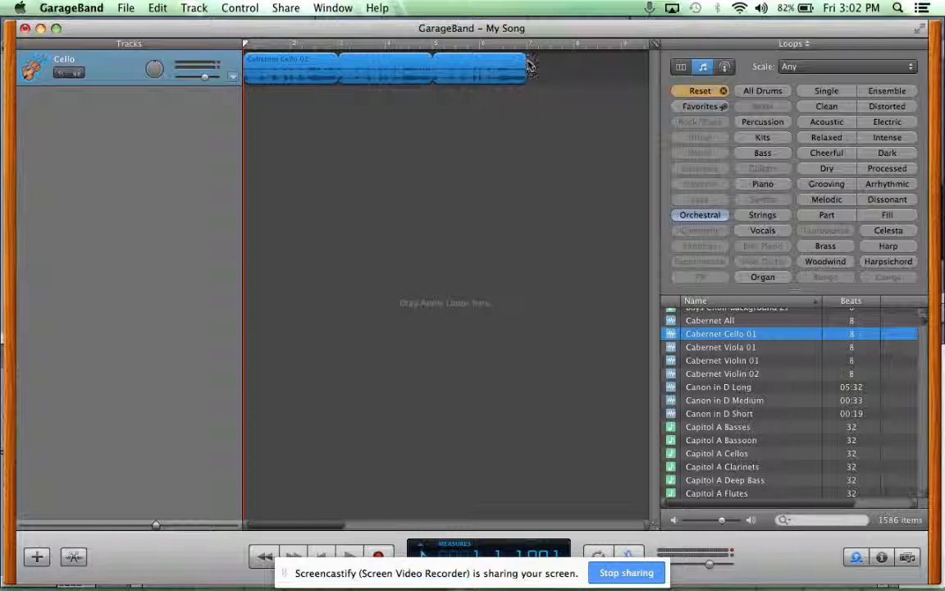
Raise the system volume and play the cello track from the beginning.
key(XF86AudioRaiseVolume)
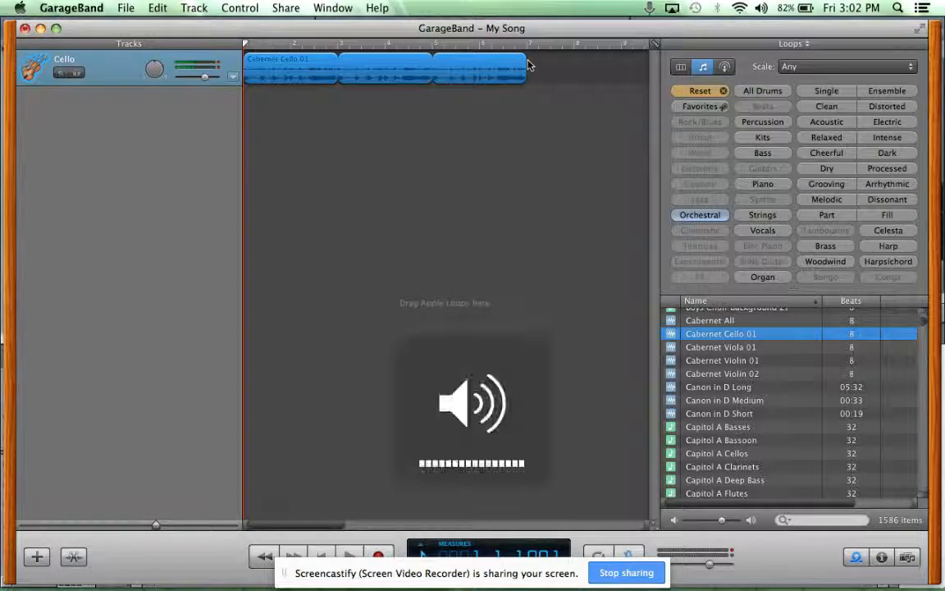
key(space)
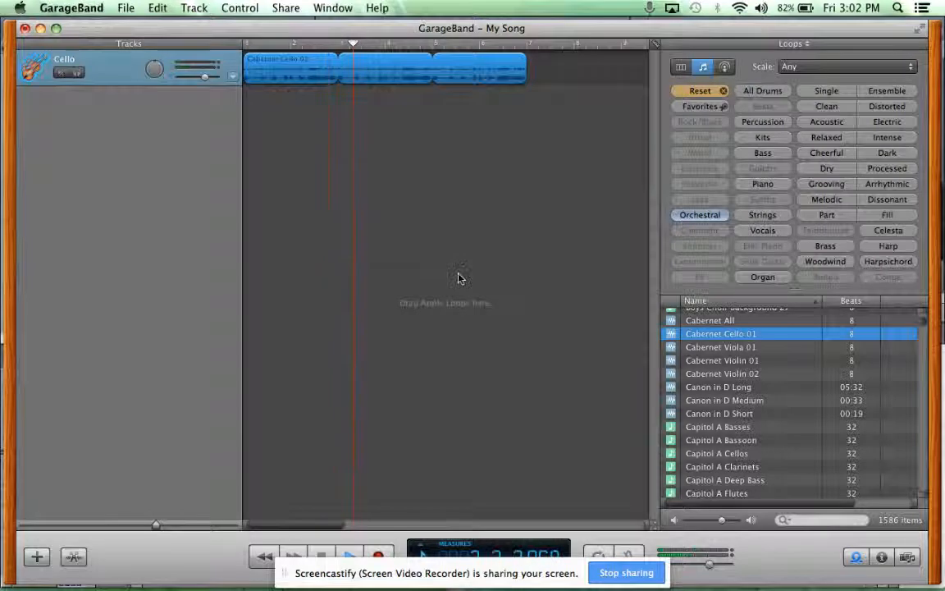
Change the loop filter from Orchestral to Beats and preview Breaks Brick Wall Beat 03 and Breaks Bump Beat 02.
click(689, 218)
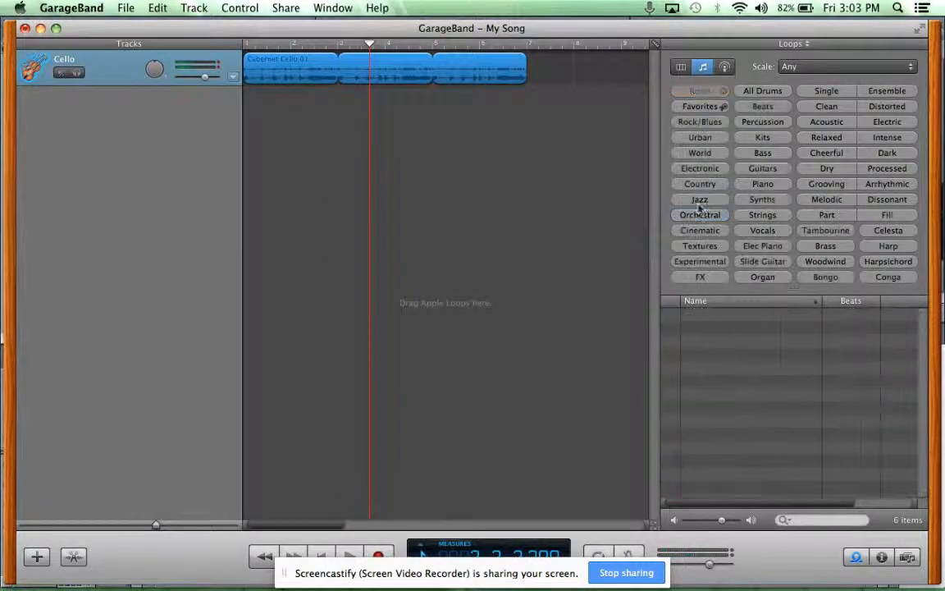
click(763, 107)
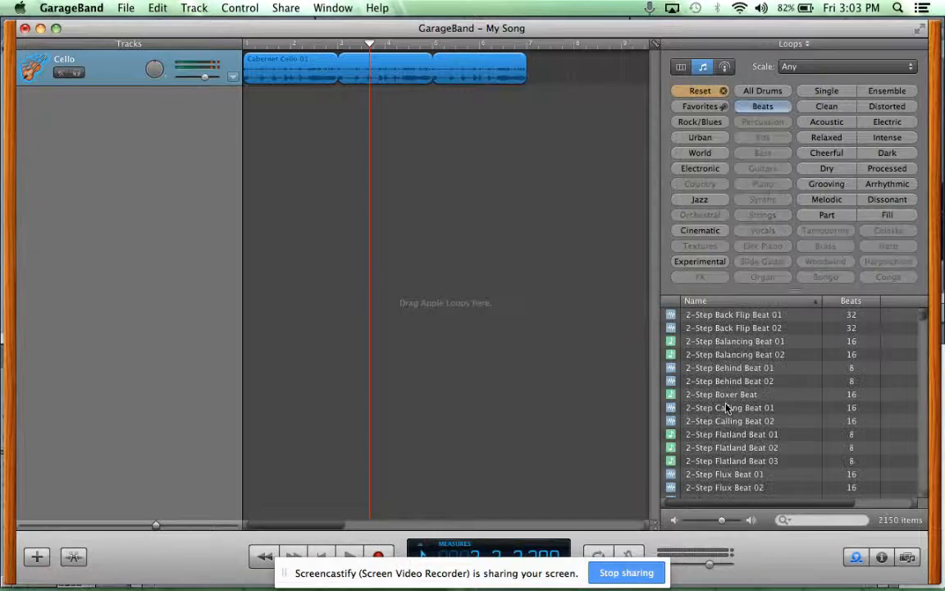
scroll(726, 402, down, 5)
scroll(727, 405, down, 10)
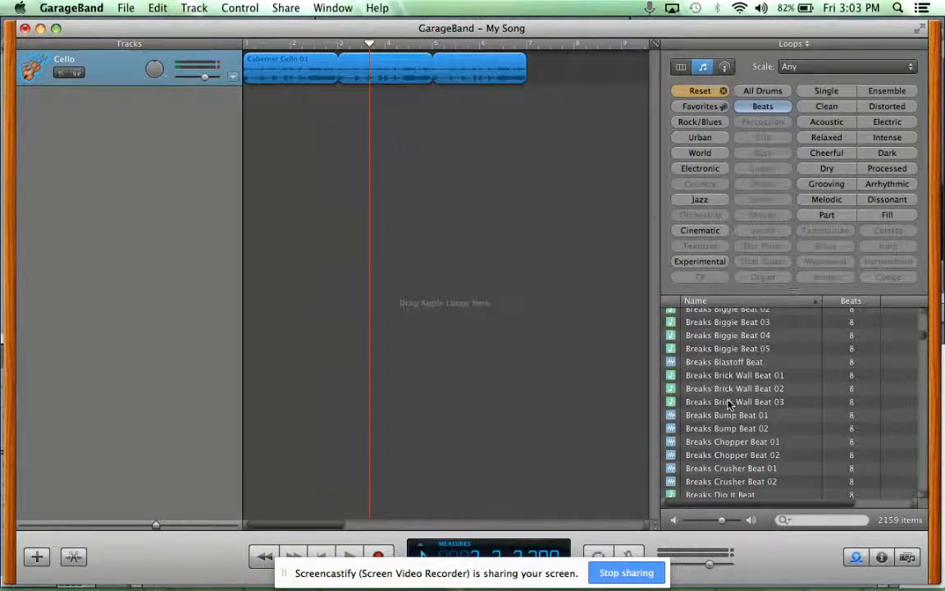
click(728, 403)
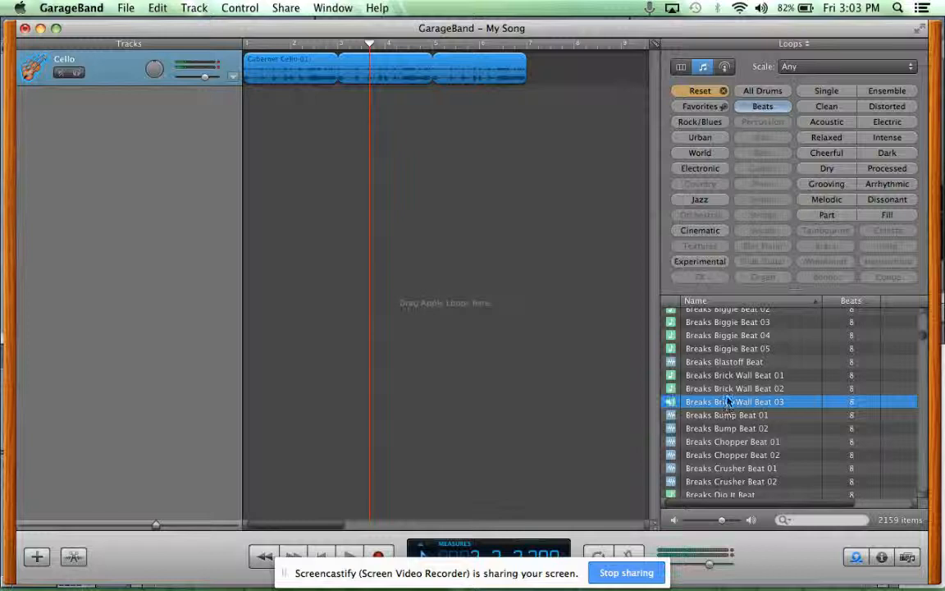
click(727, 429)
Place Breaks Bump Beat 02 on a new track at bar 3 and loop it once more to end with the cello.
drag(722, 431, 355, 113)
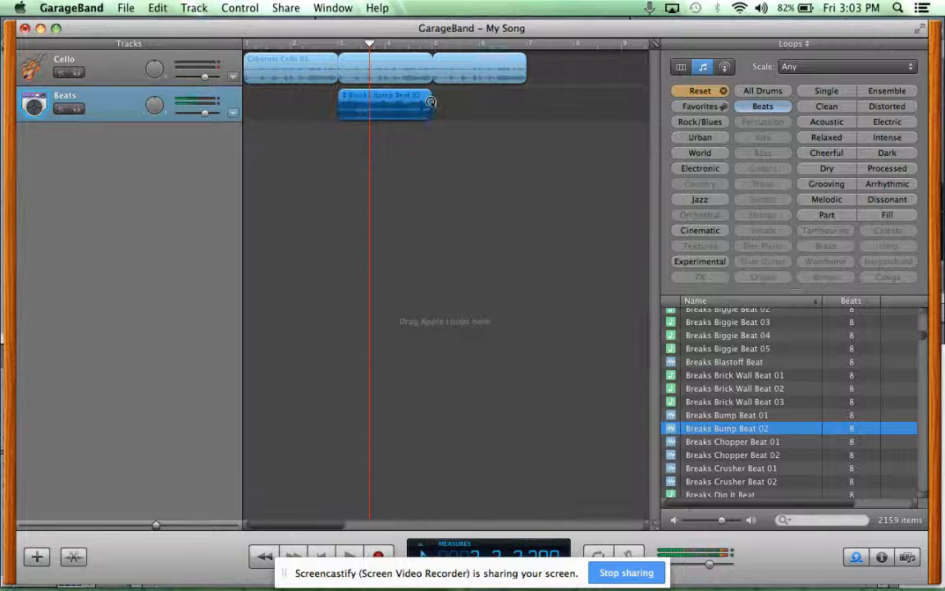
drag(431, 97, 527, 102)
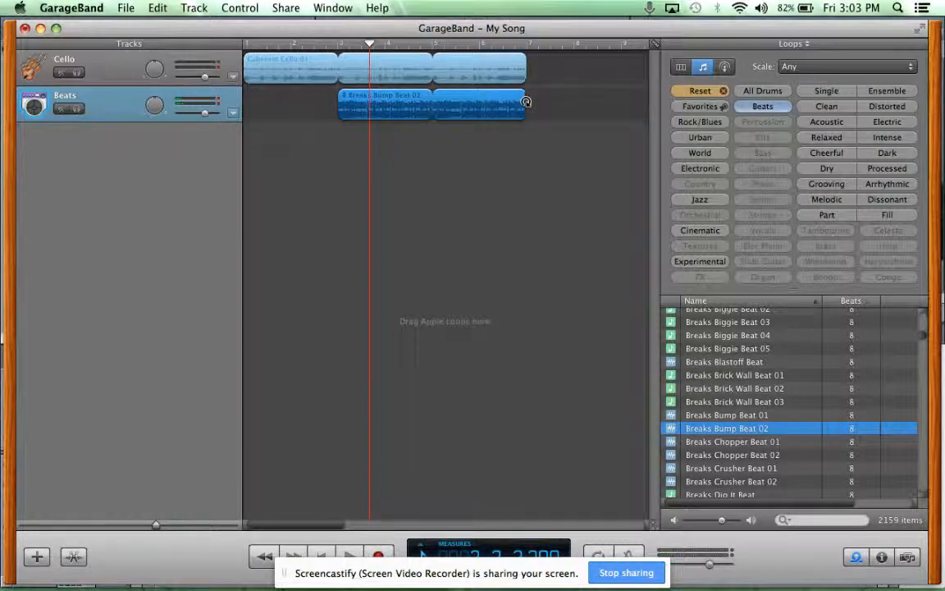
Play both tracks from the beginning of the song and stop shortly after bar 5.
drag(367, 43, 228, 47)
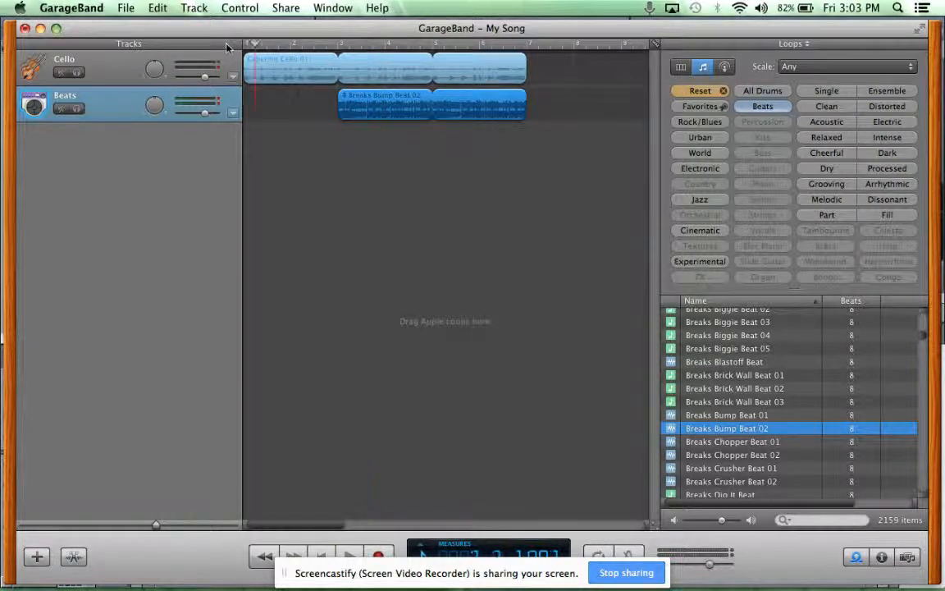
key(space)
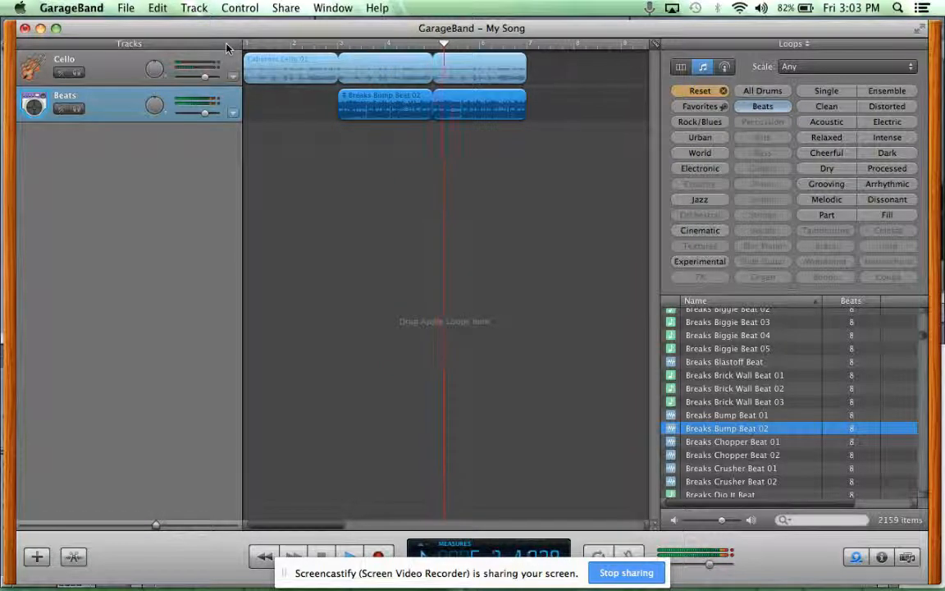
key(space)
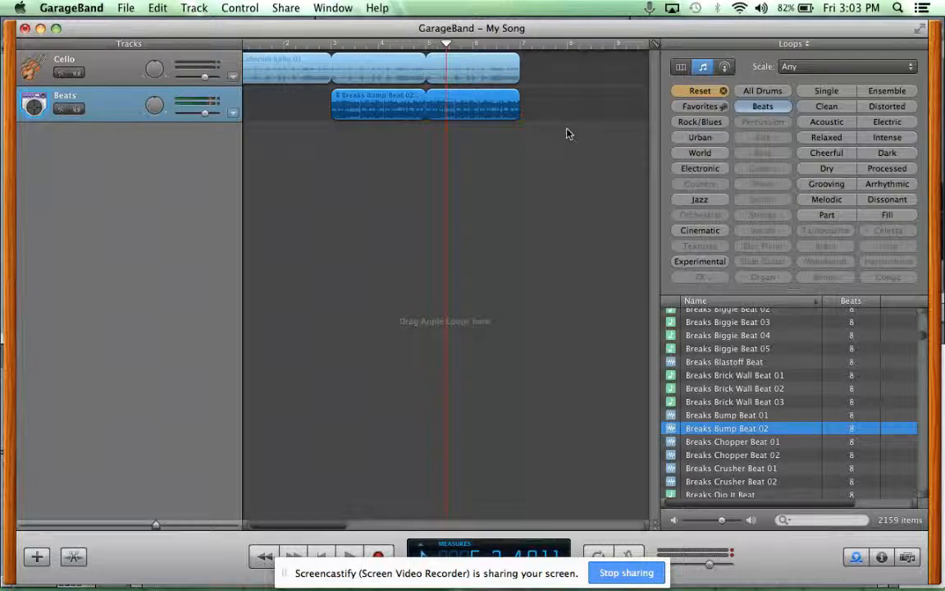
Reset the loop filters and extend the cello loop by one more repetition to bar 9.
click(699, 91)
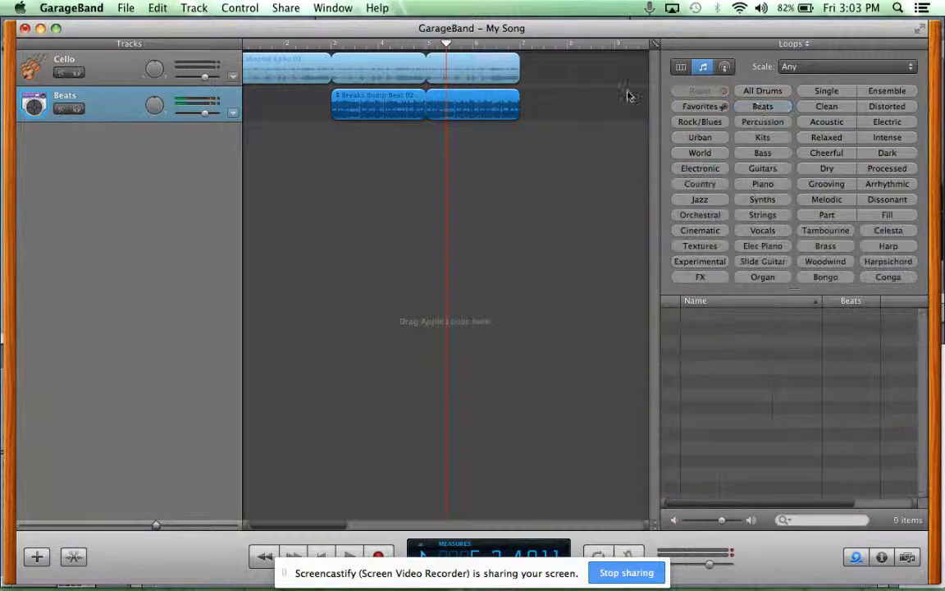
drag(520, 64, 619, 76)
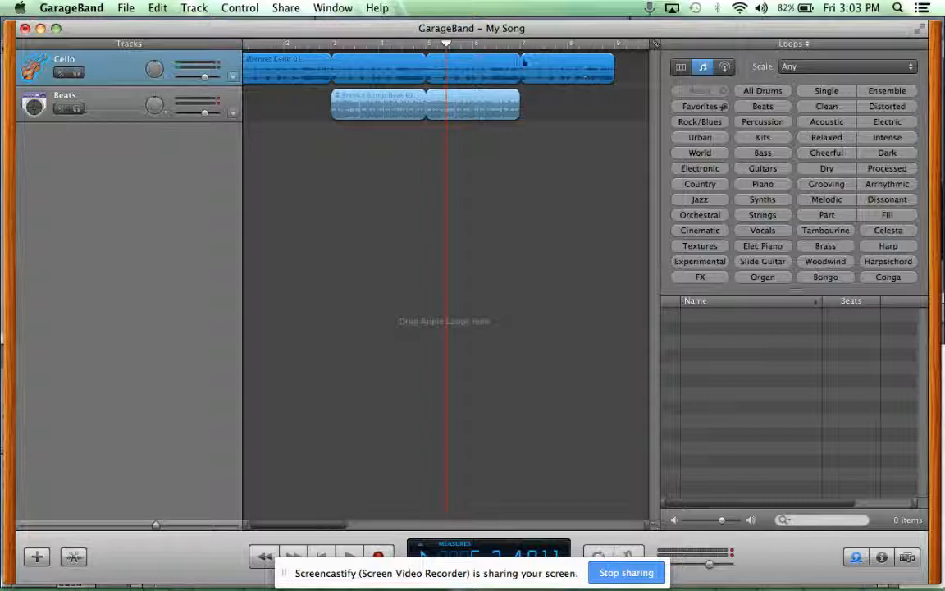
Start exporting the song to disk and choose the Music folder on the Desktop as the destination.
click(289, 7)
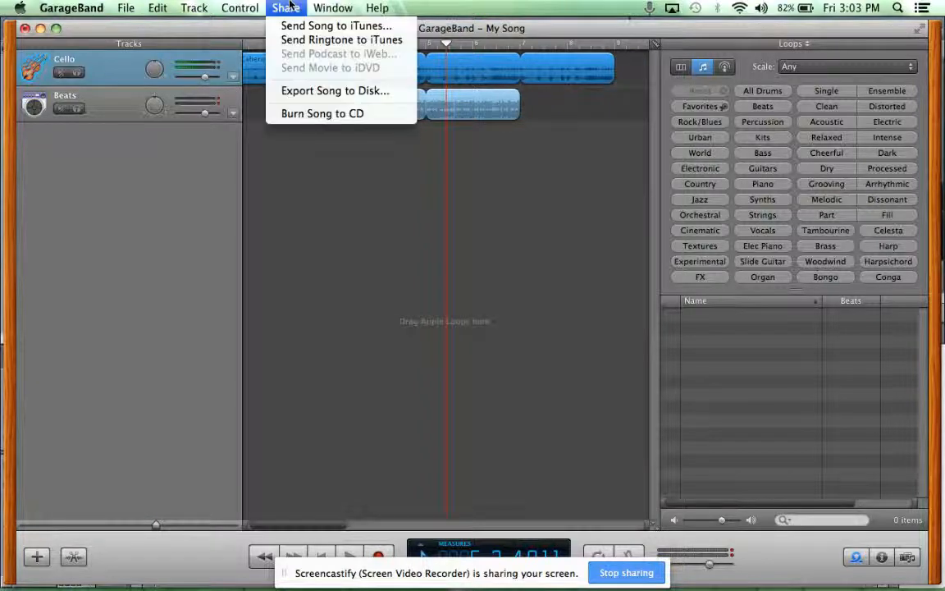
click(302, 93)
click(591, 256)
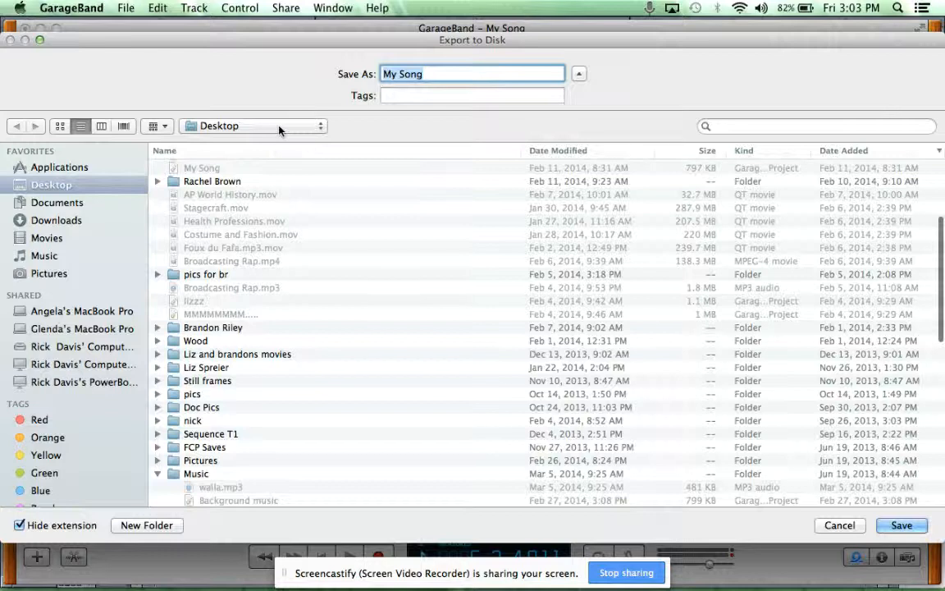
scroll(164, 444, down, 3)
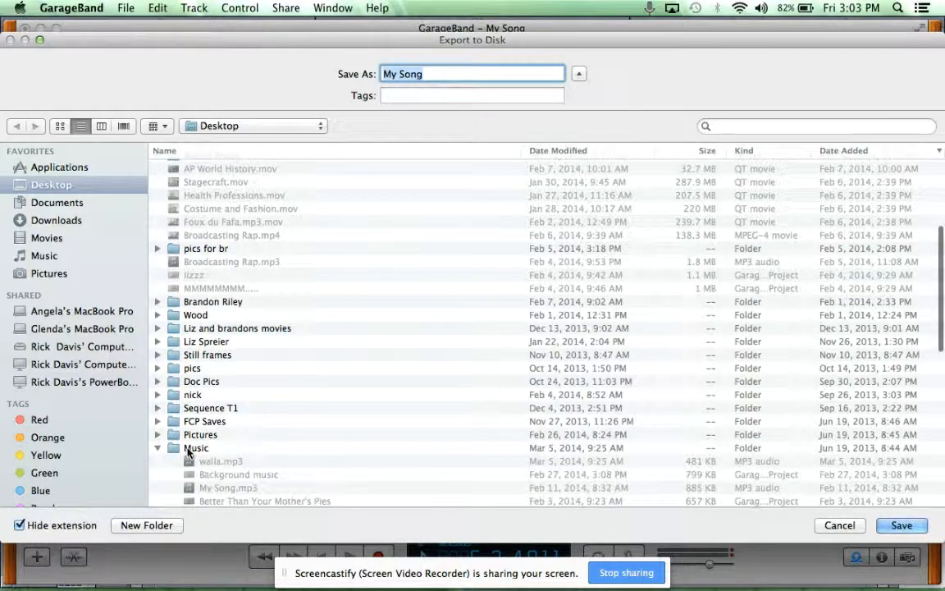
double_click(188, 451)
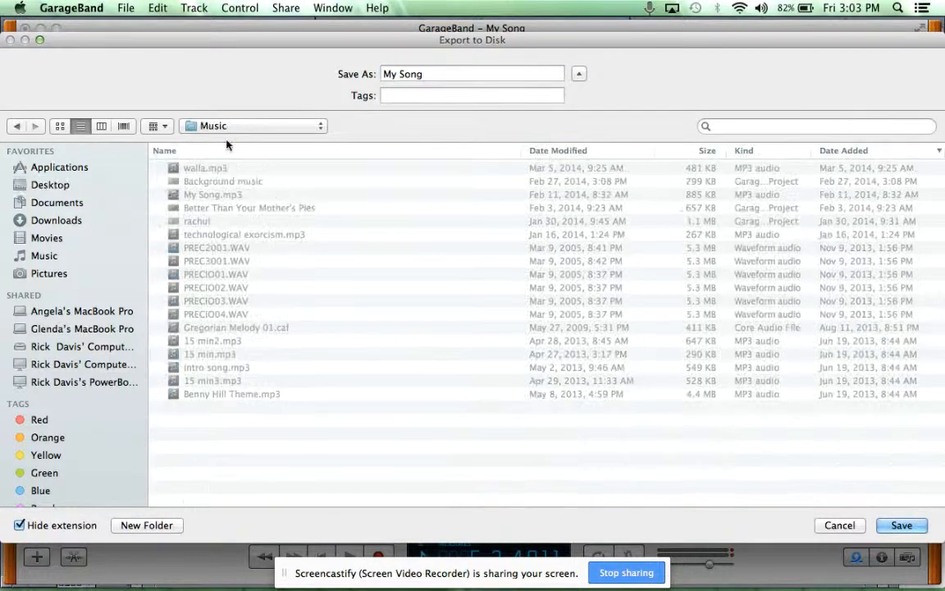
Name the exported song Tape and save it.
click(446, 75)
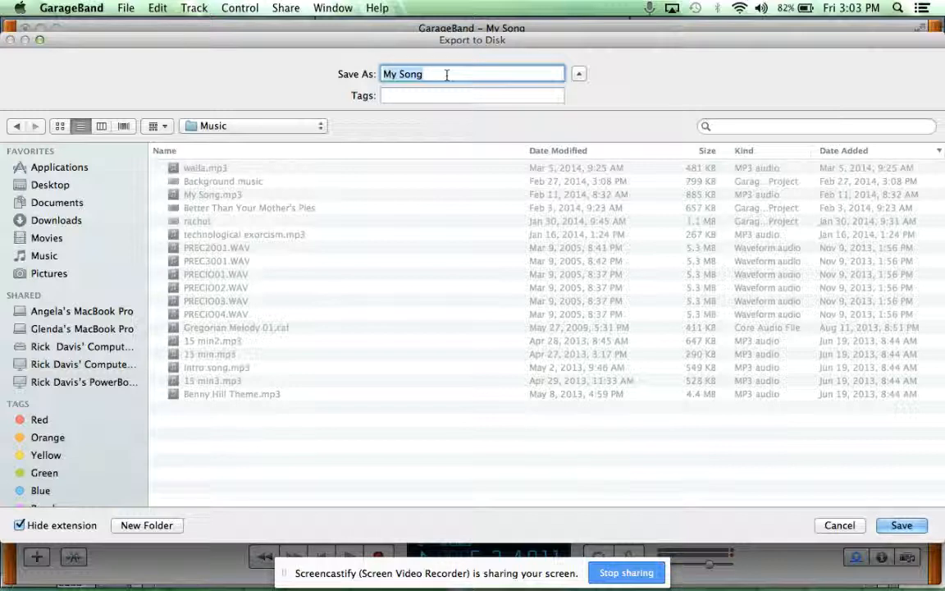
text(Talp)
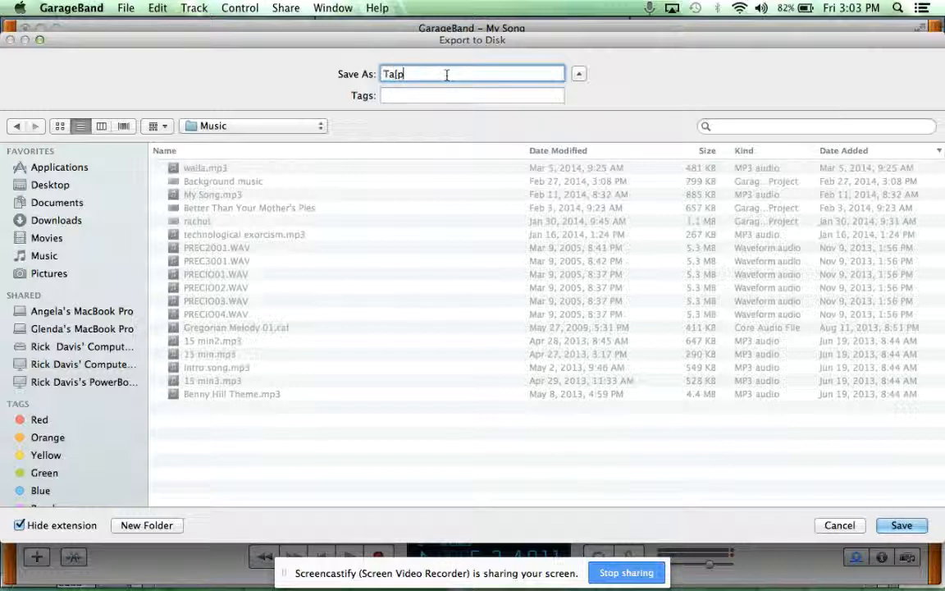
key(BackSpace)
key(BackSpace)
text(pe)
click(901, 525)
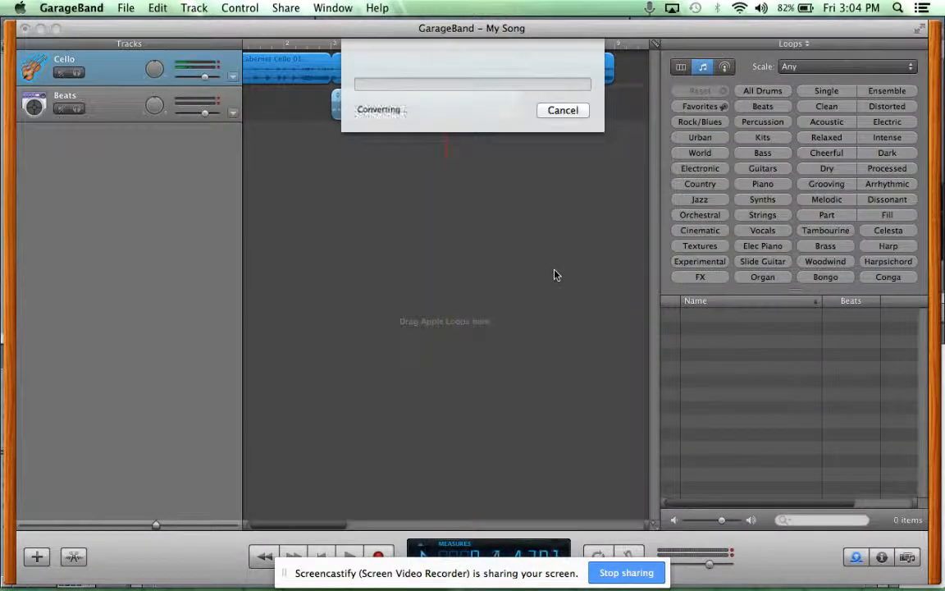
mouse_move(455, 588)
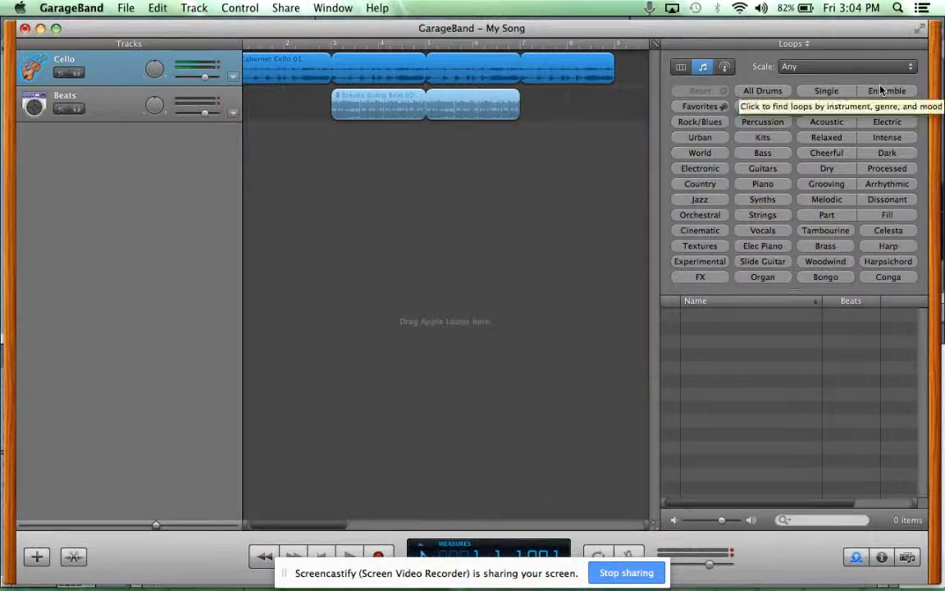
Switch to Final Cut Express and start importing a file into the project.
mouse_move(944, 0)
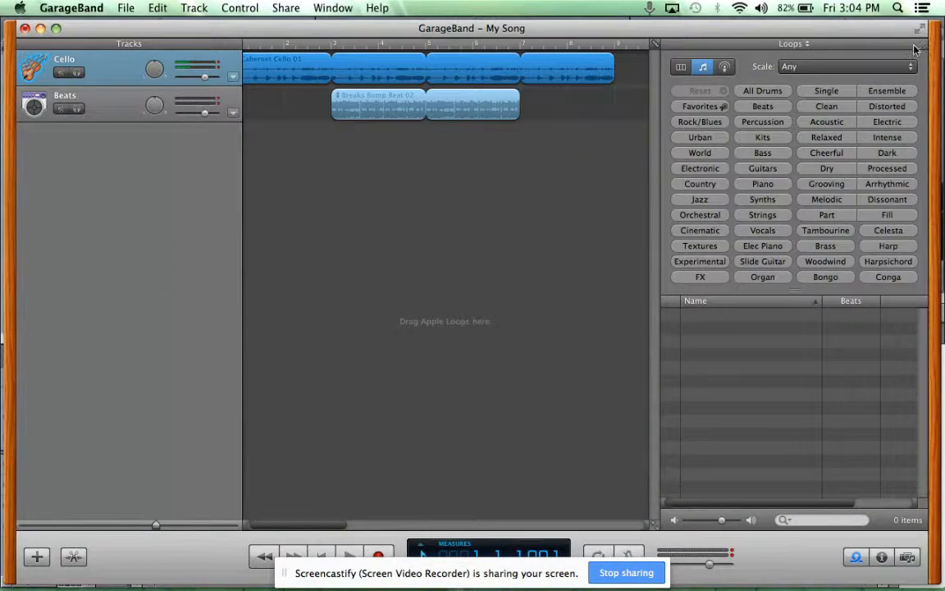
mouse_move(944, 590)
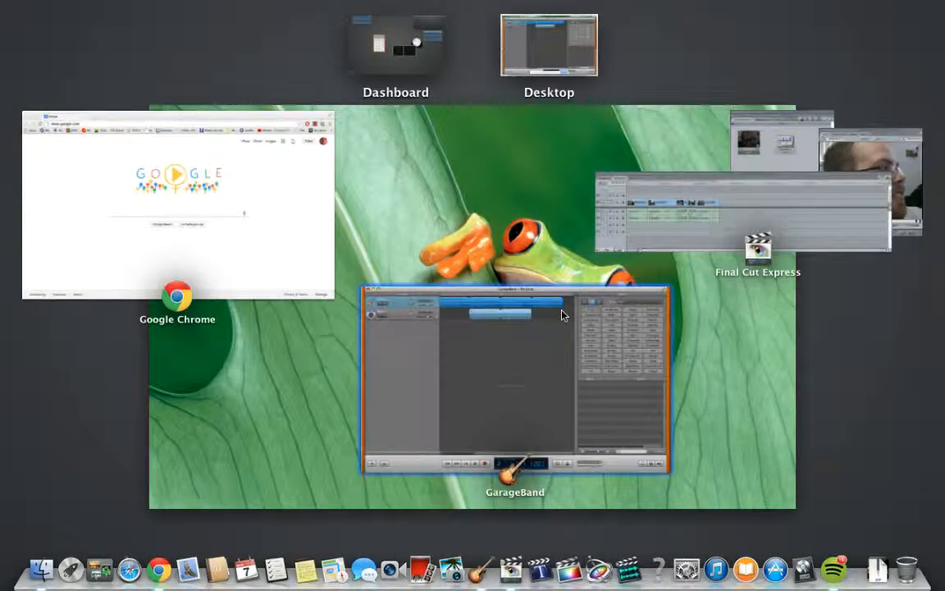
click(635, 202)
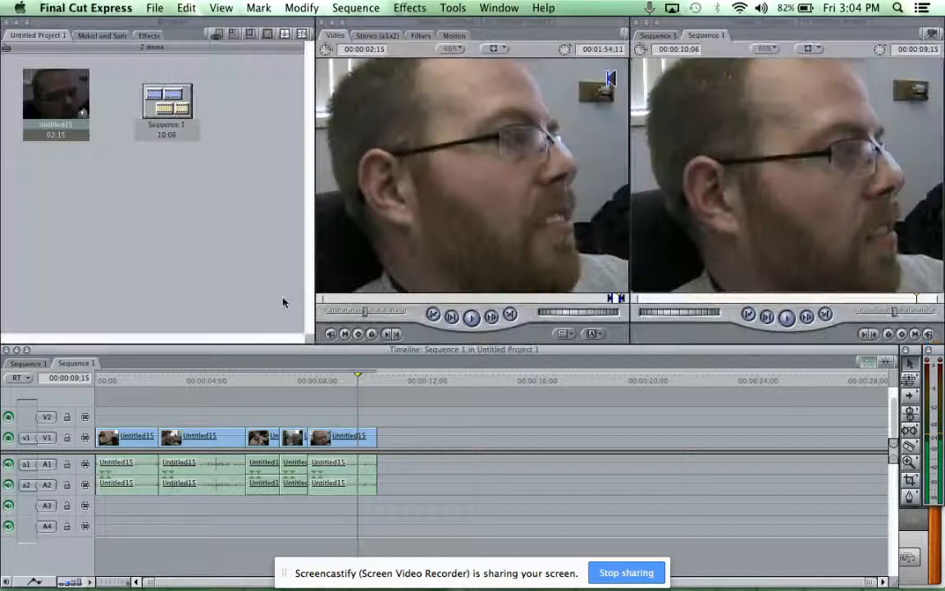
click(155, 8)
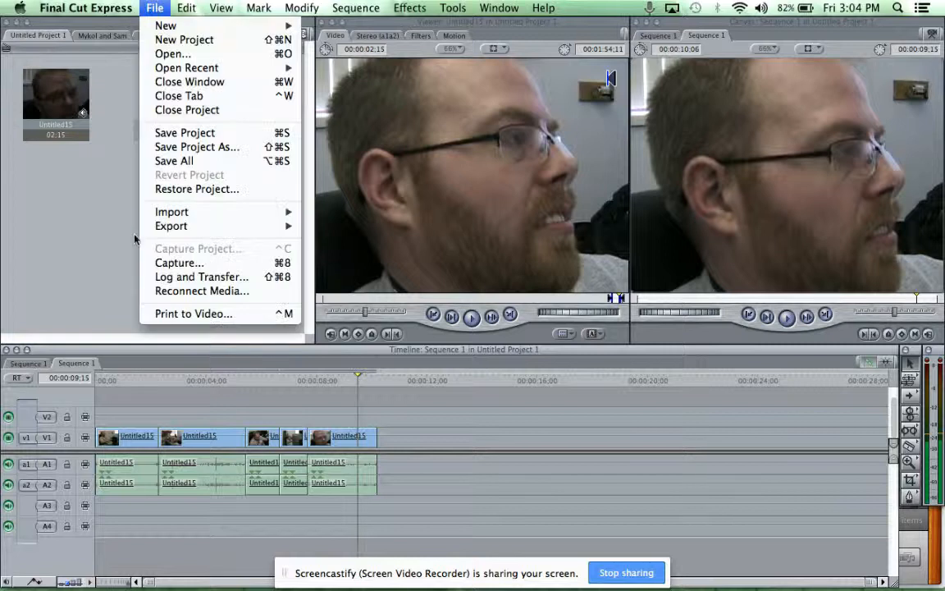
mouse_move(271, 212)
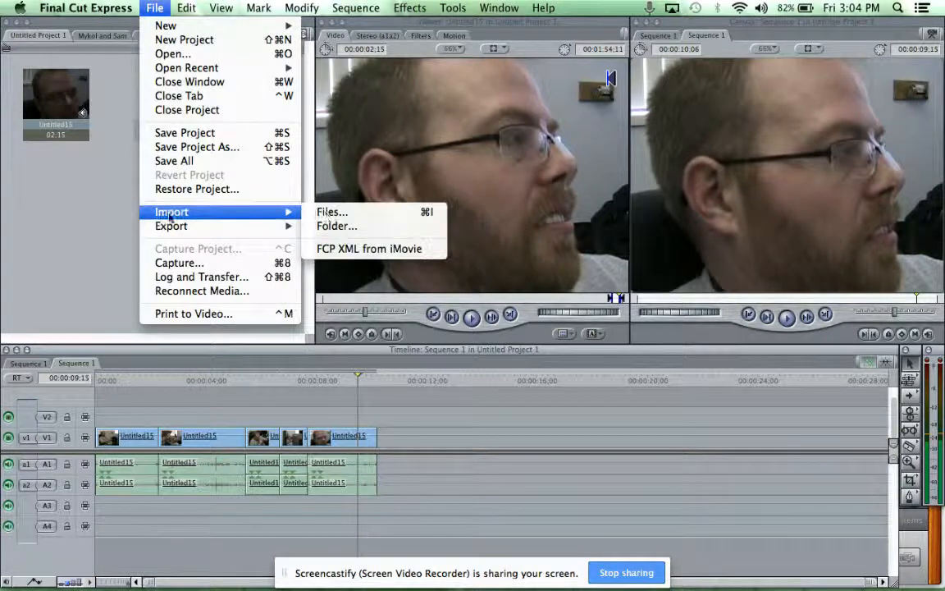
click(366, 212)
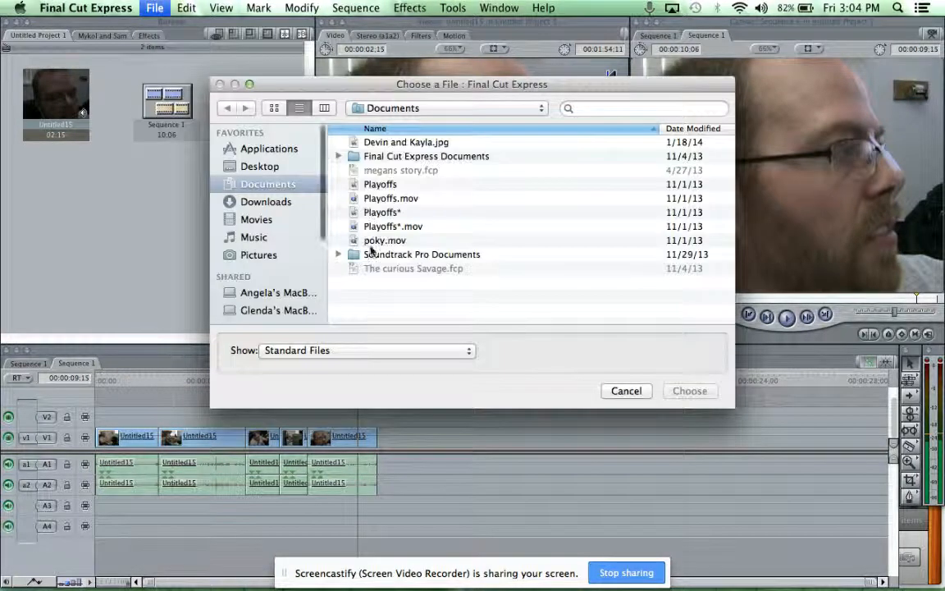
Import Tape.mp3 from the Music folder on the Desktop into the project.
click(271, 167)
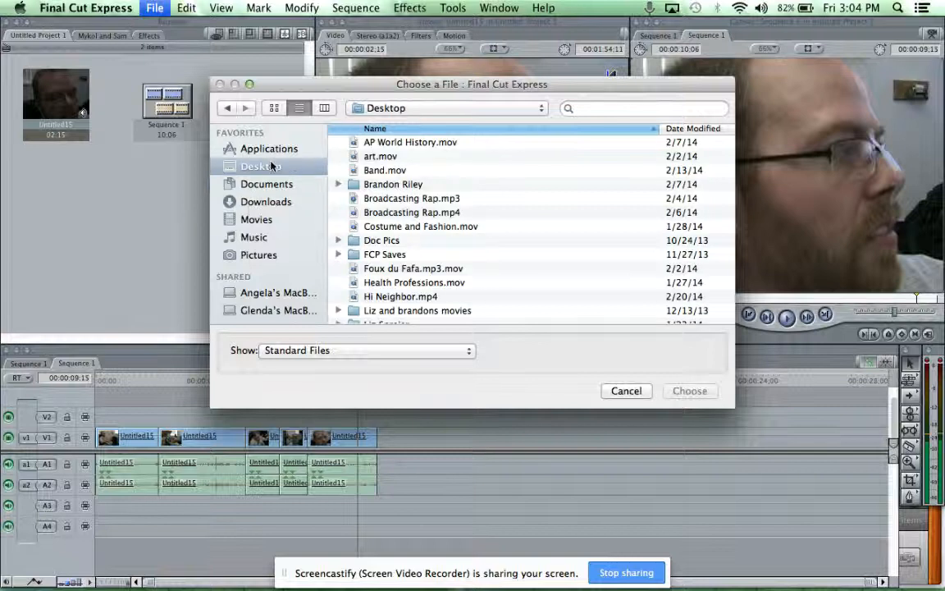
scroll(373, 238, down, 5)
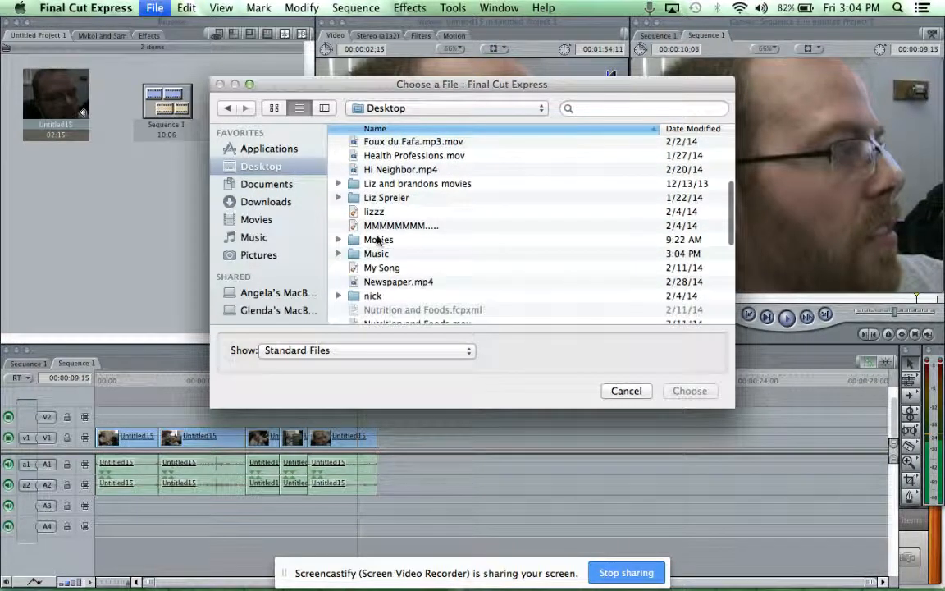
click(377, 256)
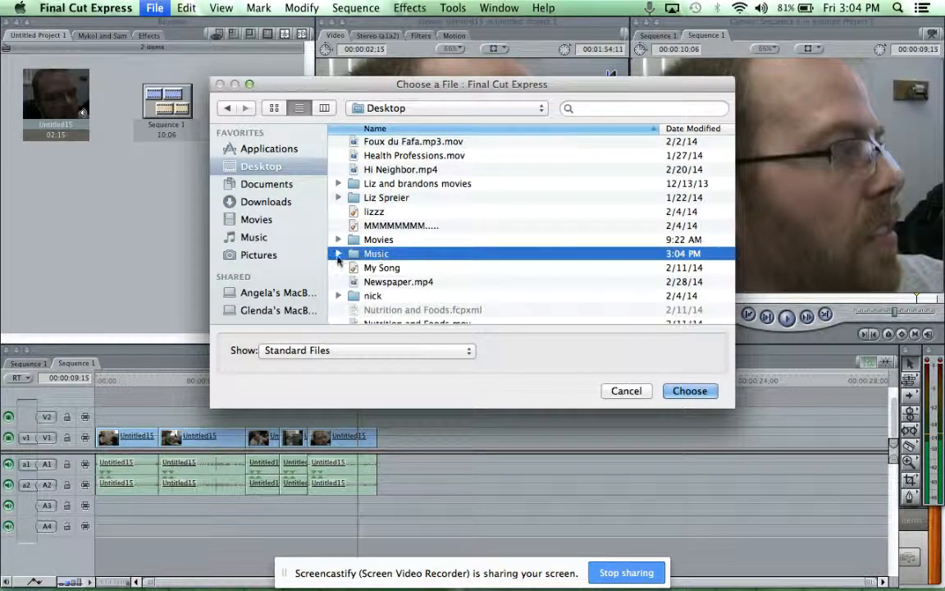
click(339, 254)
scroll(412, 261, down, 3)
scroll(413, 261, down, 3)
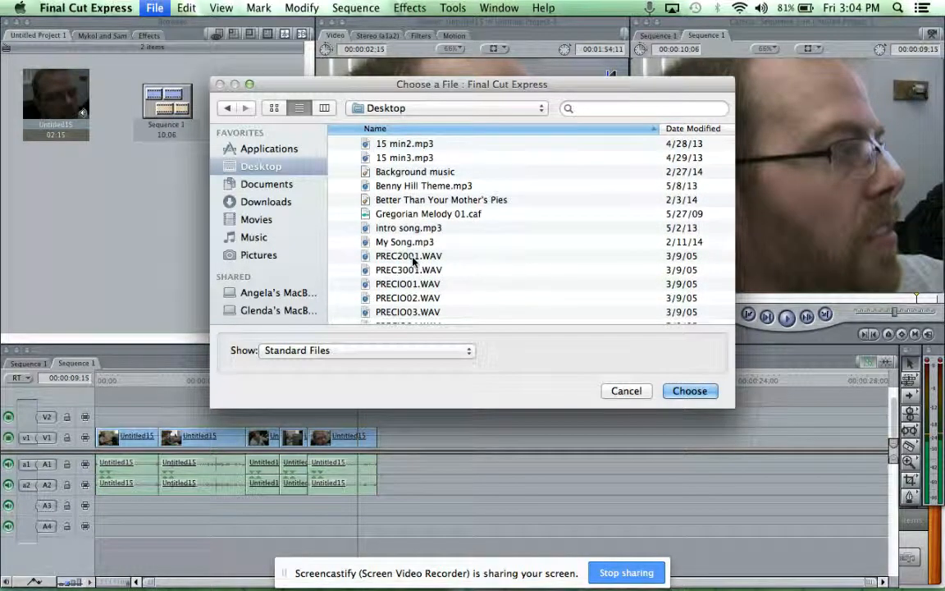
scroll(412, 261, down, 3)
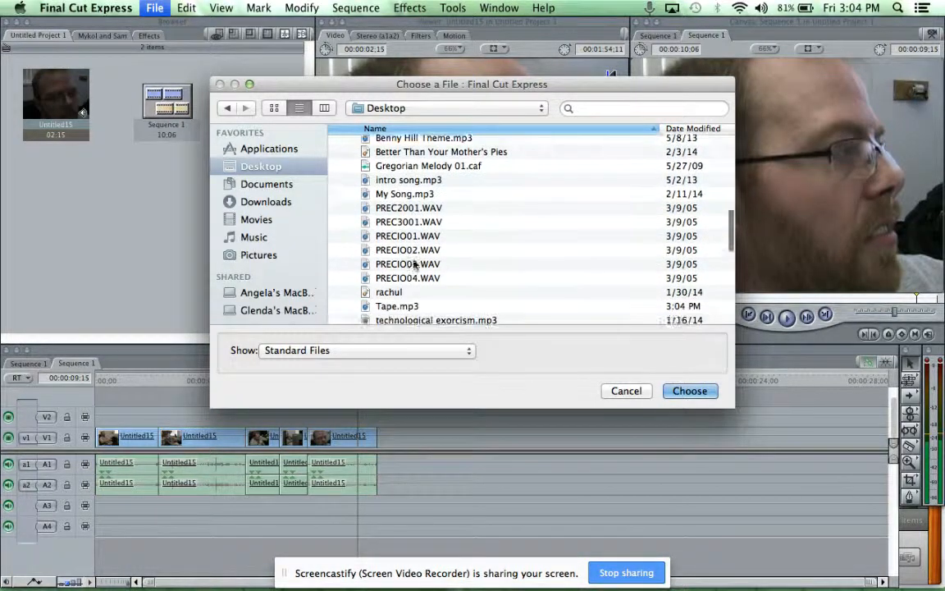
scroll(415, 264, down, 3)
click(415, 264)
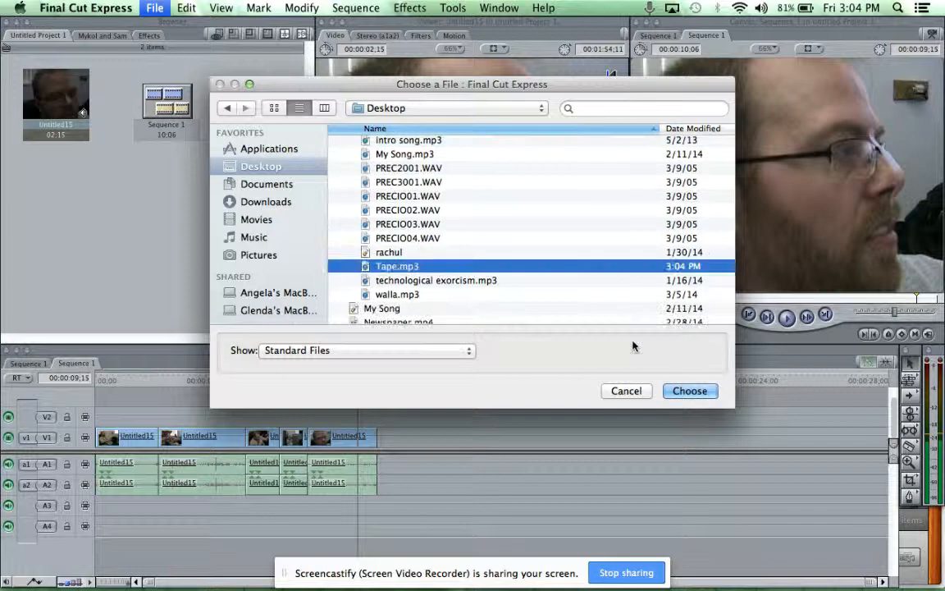
click(689, 391)
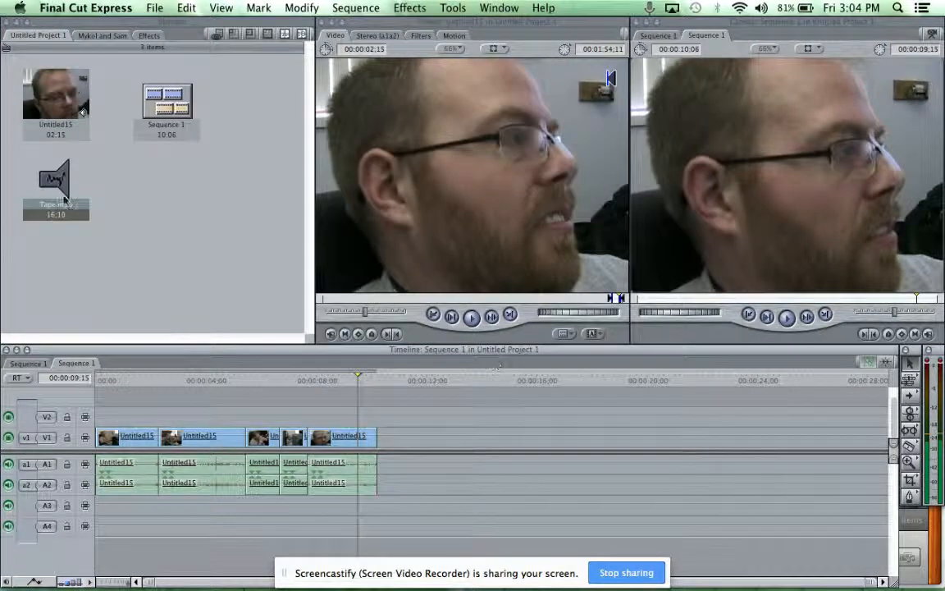
Insert Tape.mp3 on audio tracks A3 and A4 at the sequence start and move all the displaced Untitled15 clips back to the beginning.
click(105, 184)
drag(57, 177, 100, 506)
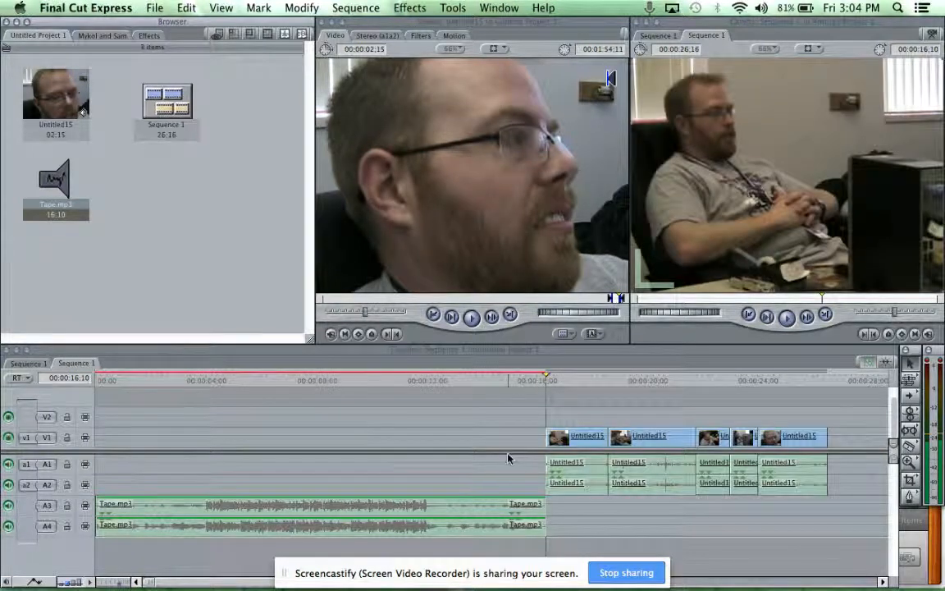
drag(532, 412, 781, 491)
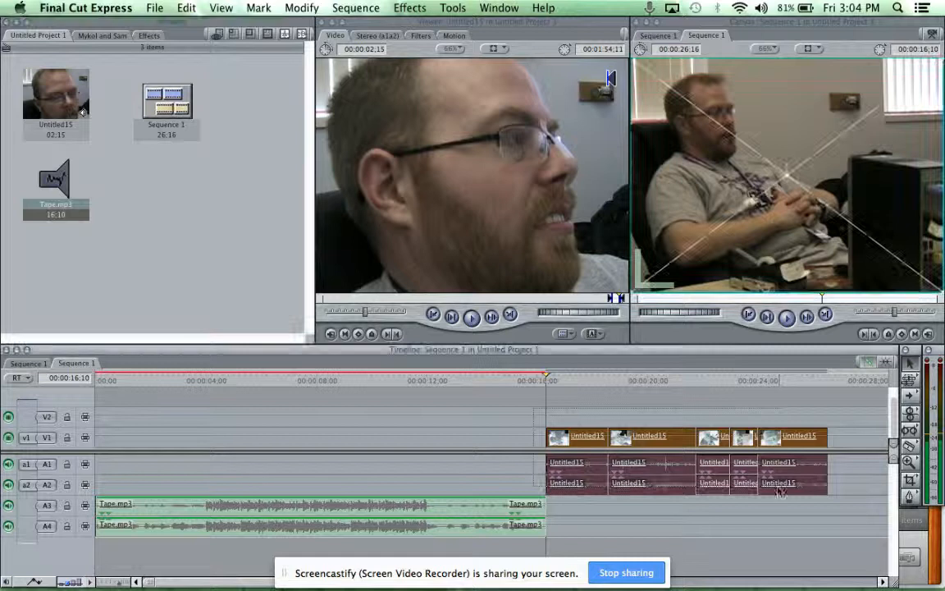
drag(588, 439, 100, 444)
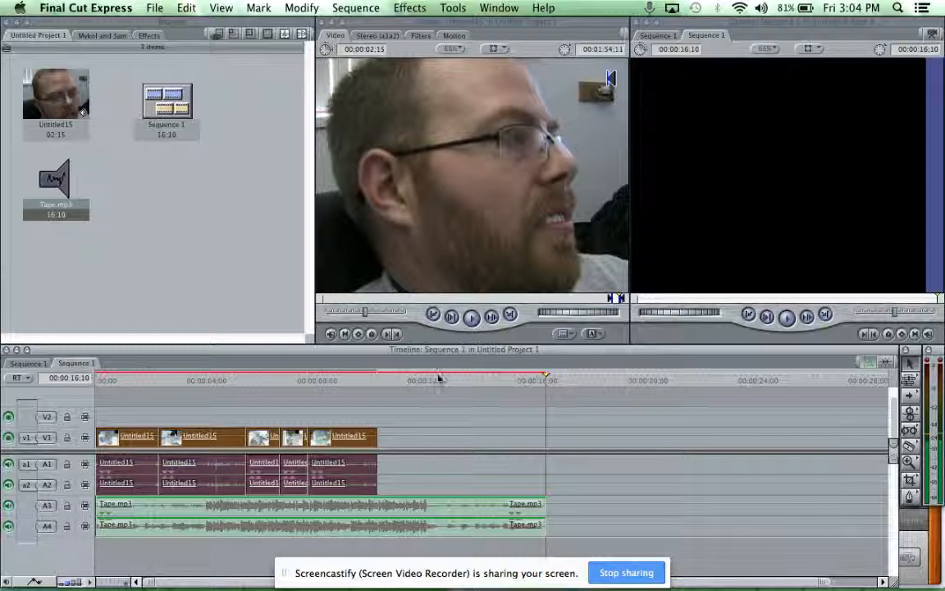
Play the sequence with the added music from about 00:00:06;22 and stop near the end of the video clips.
click(281, 382)
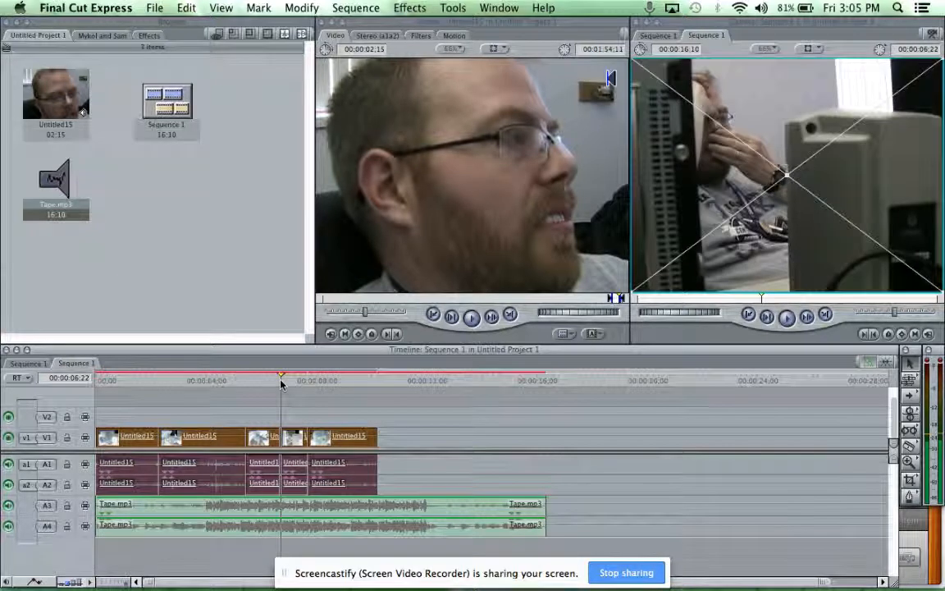
key(space)
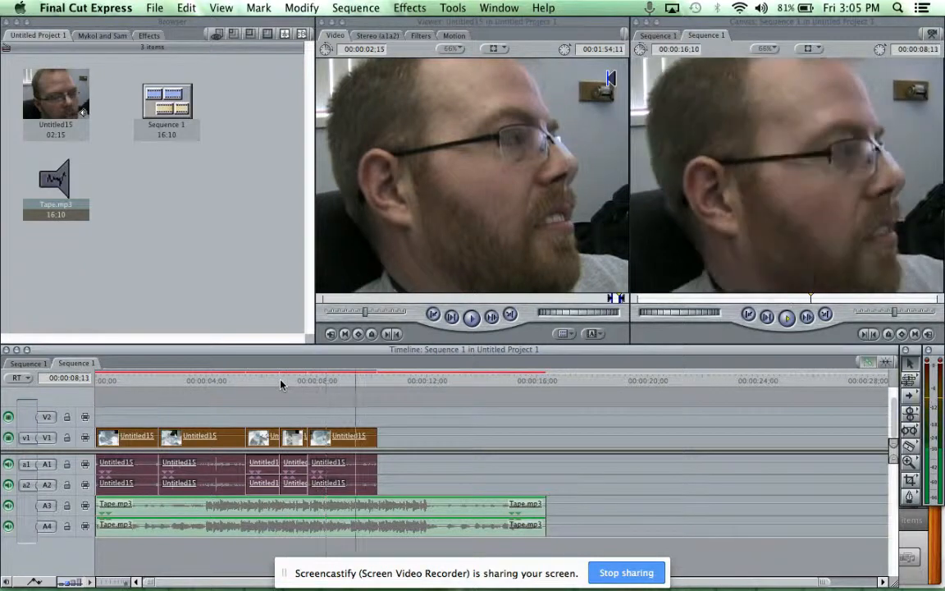
key(space)
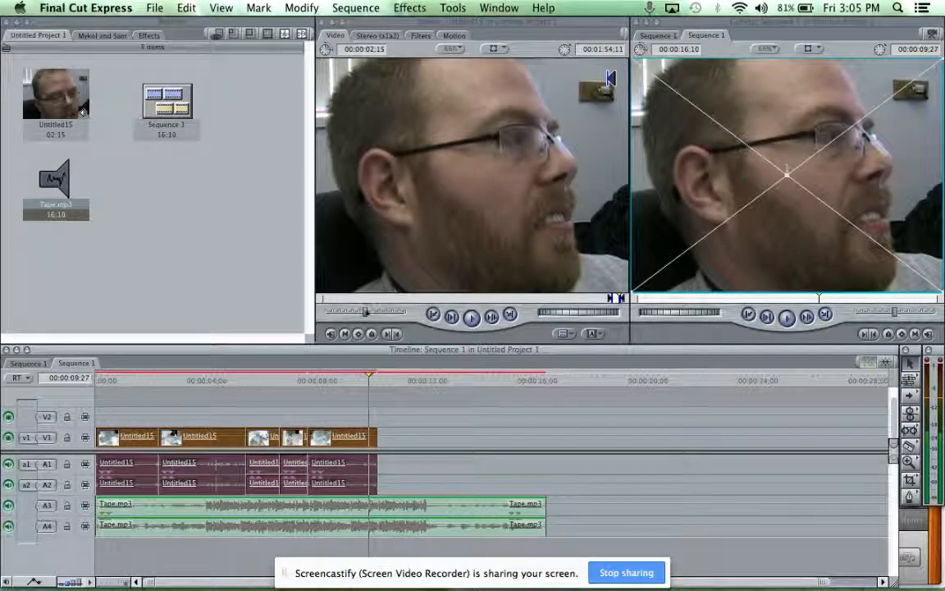
Render the entire sequence and play it back from the beginning.
click(380, 7)
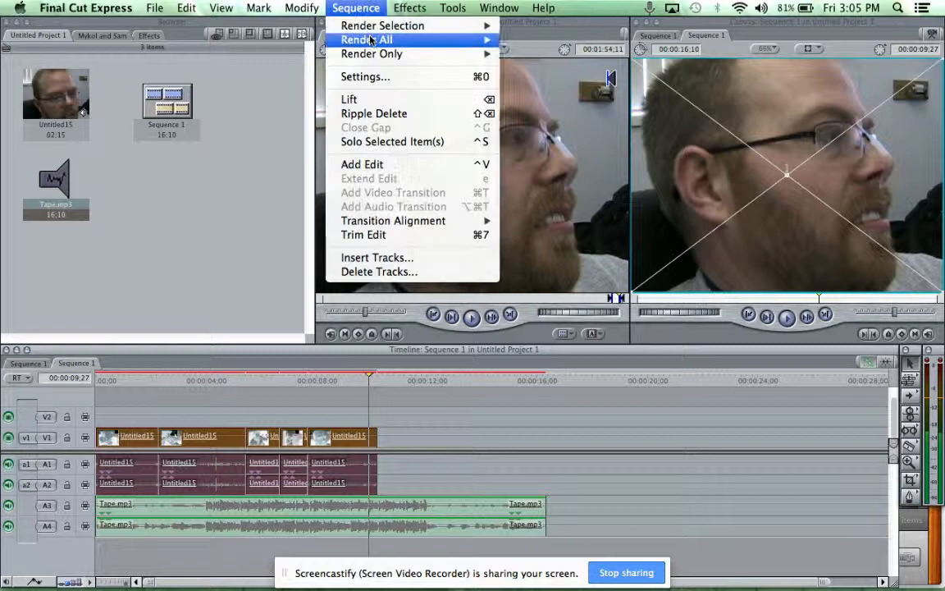
click(344, 38)
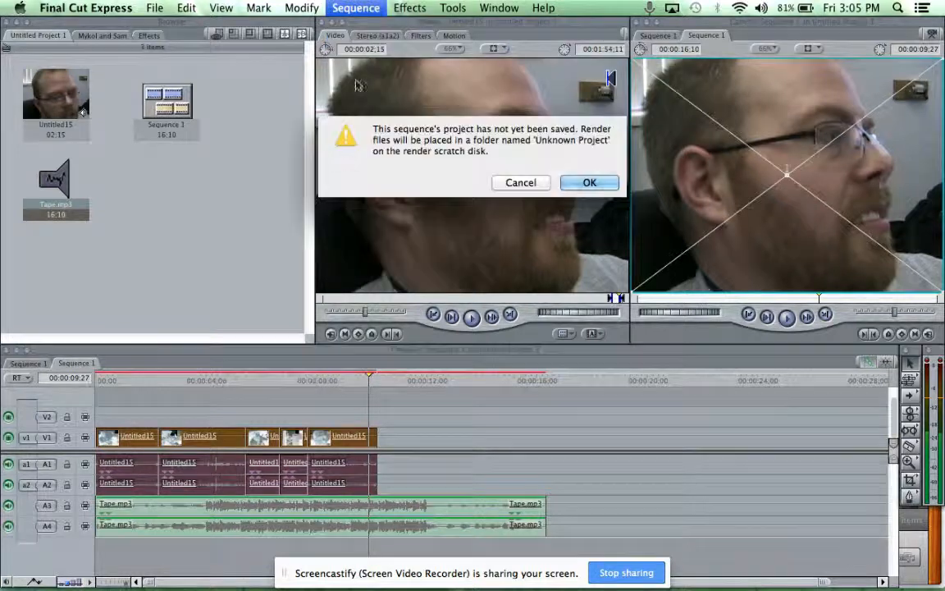
click(587, 183)
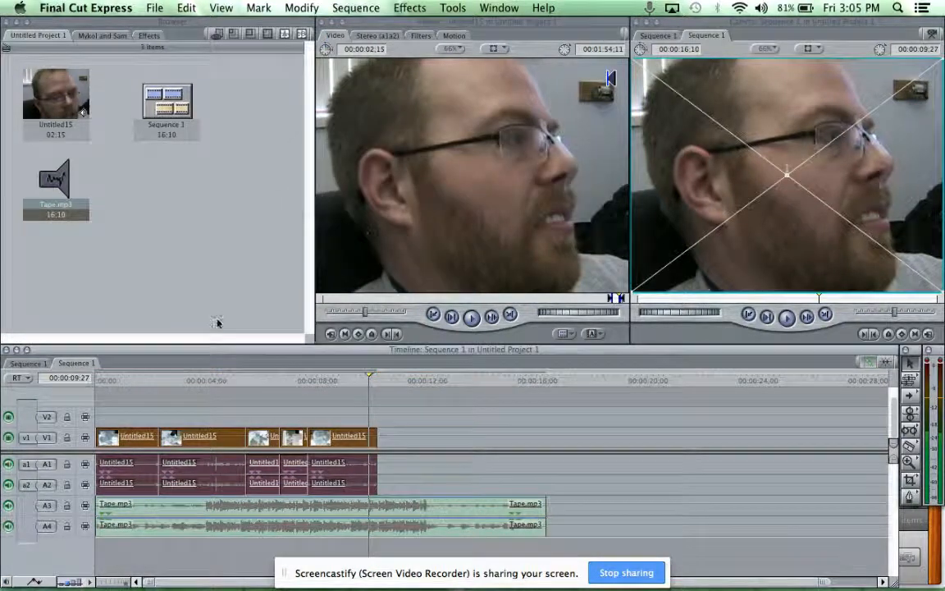
drag(207, 384, 68, 377)
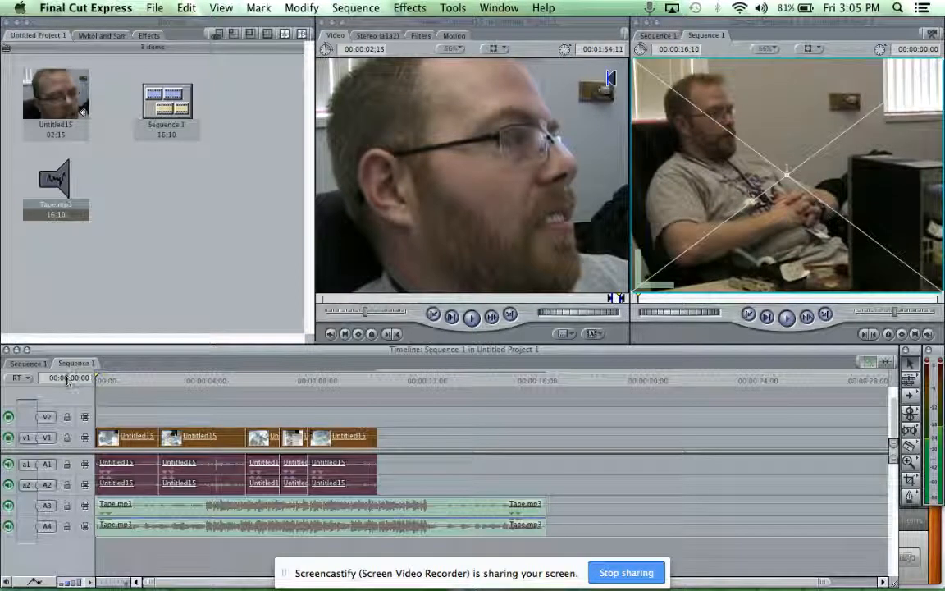
key(space)
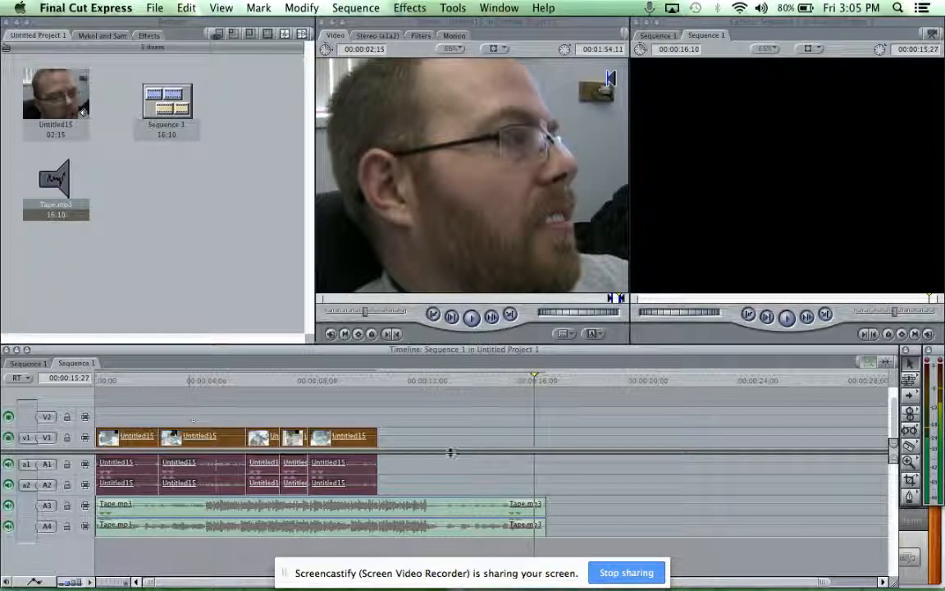
Trim the end of the Tape.mp3 clip to about 00:00:15;07 and play back its ending.
drag(542, 510, 516, 510)
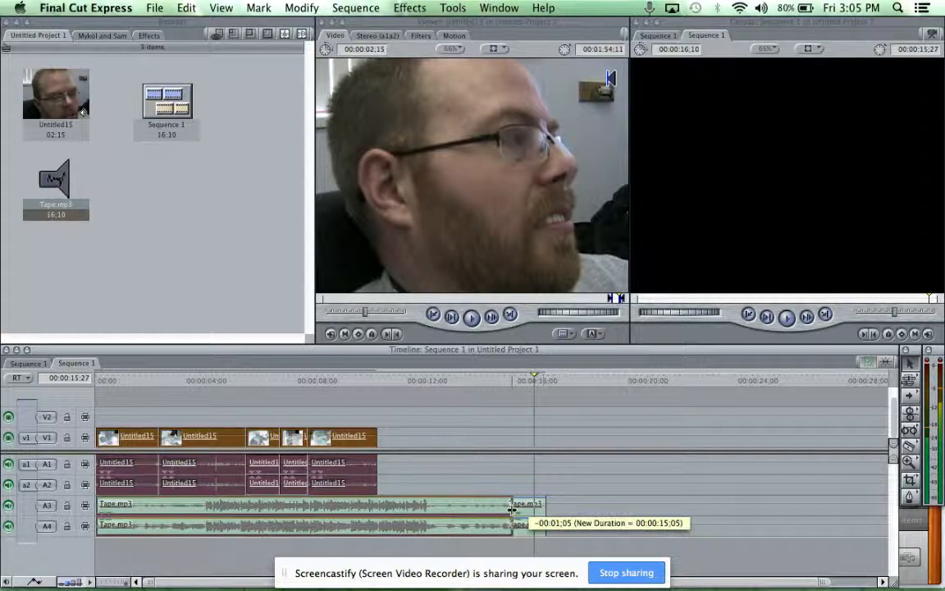
click(494, 381)
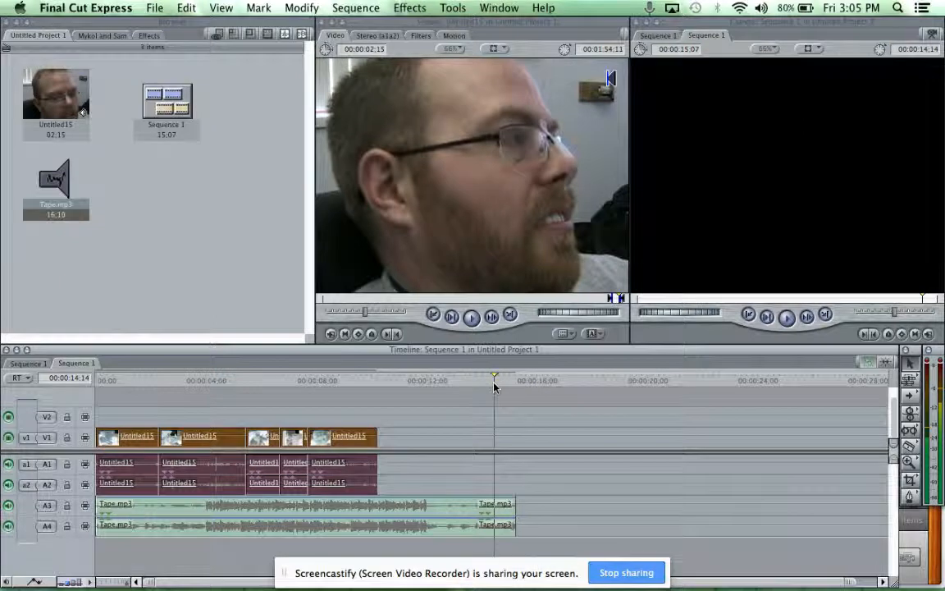
key(space)
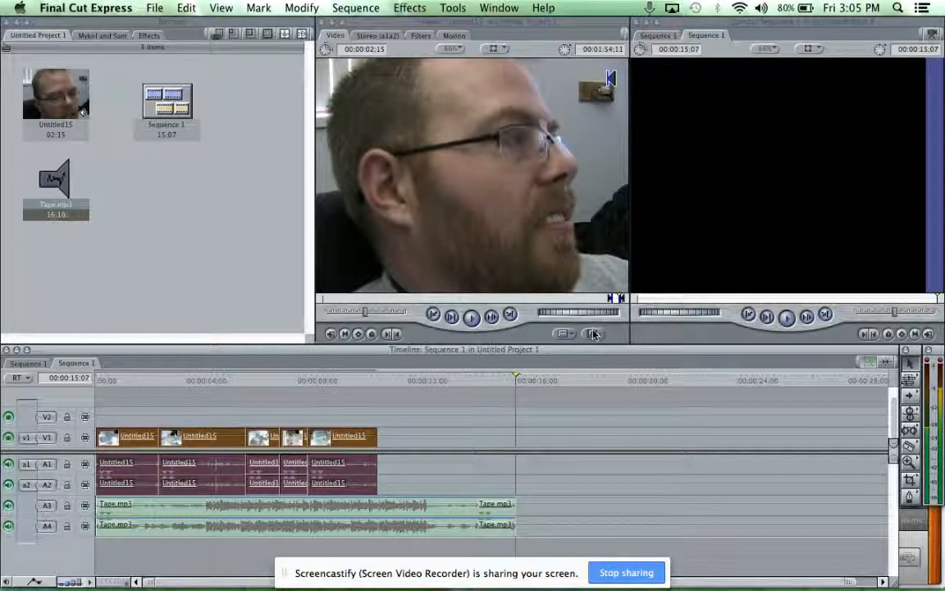
Load a plain Text generator into the Viewer.
click(595, 334)
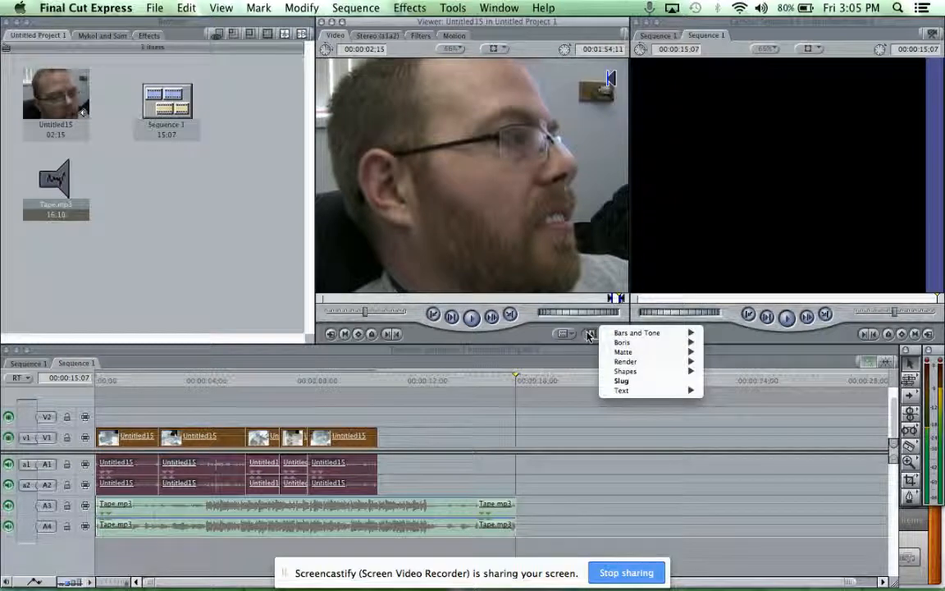
mouse_move(624, 390)
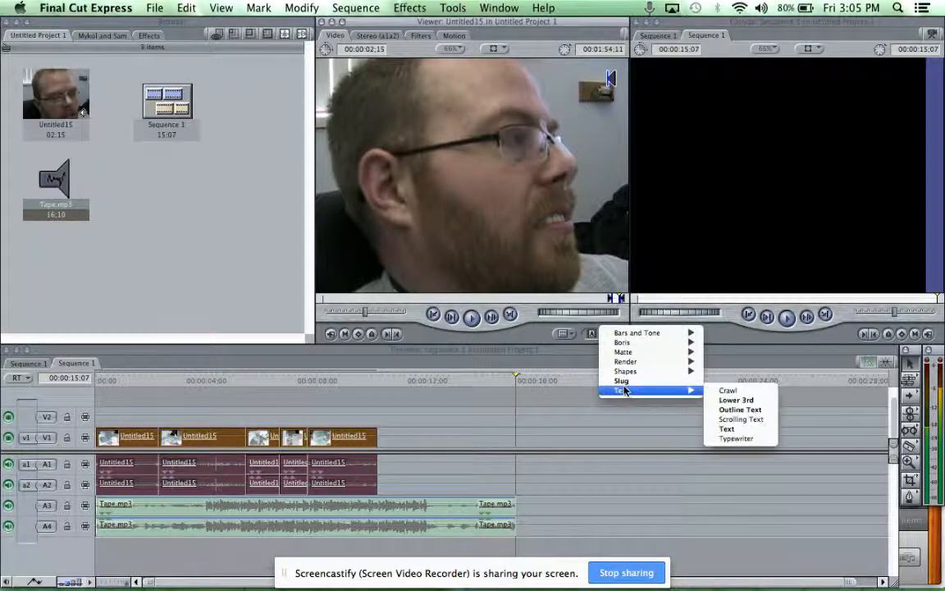
click(727, 429)
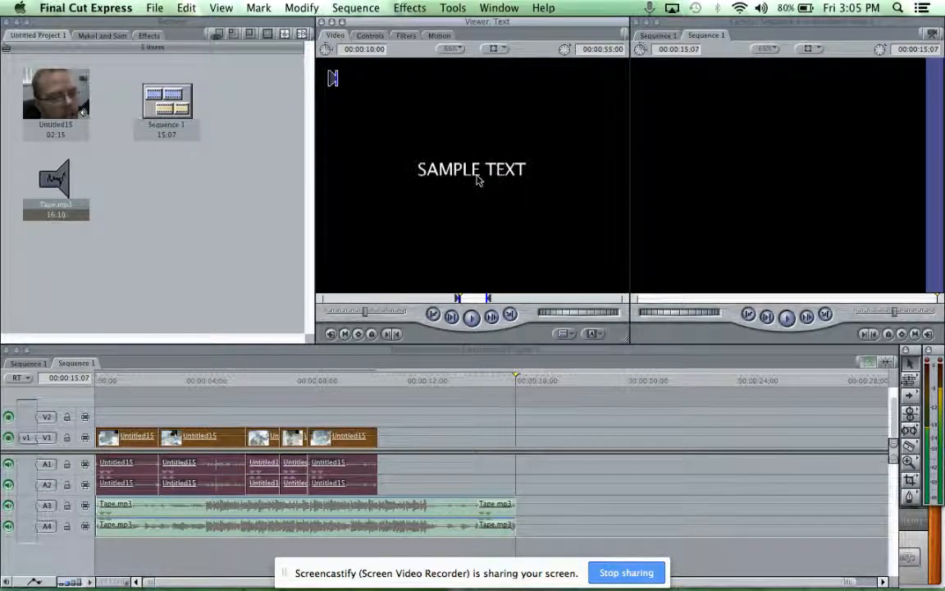
Replace the generator's sample text with the title Bored in Class.
click(371, 37)
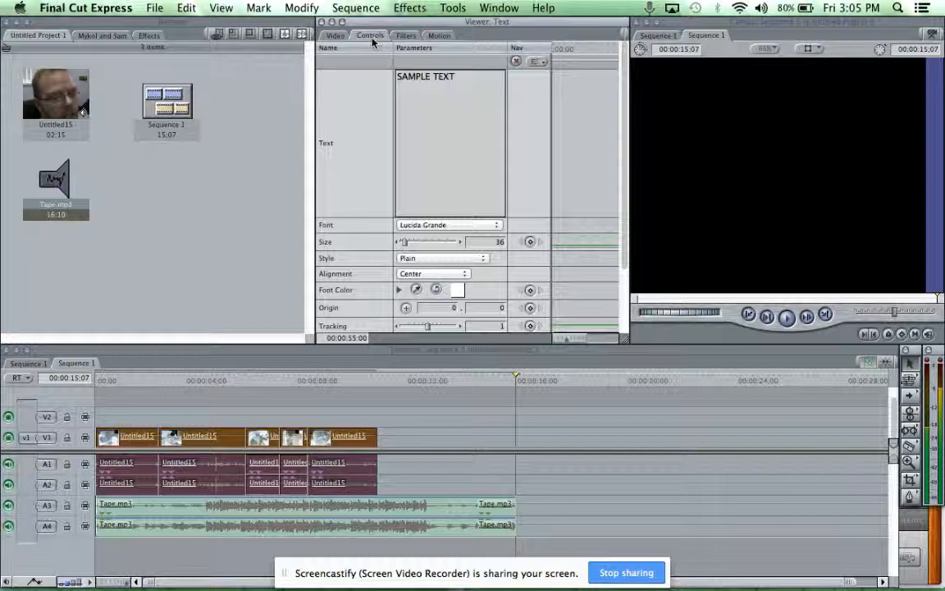
double_click(446, 76)
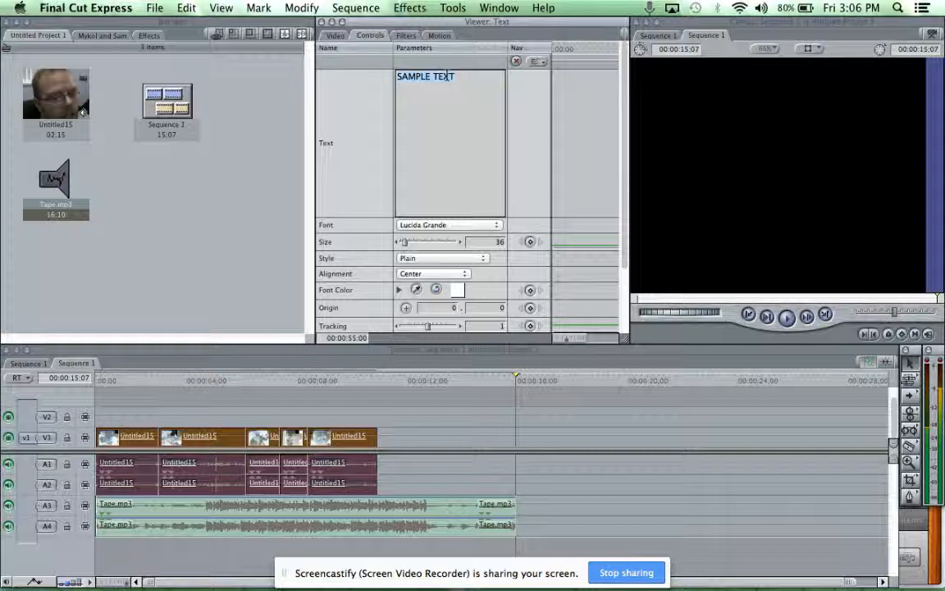
key(BackSpace)
text(Bored )
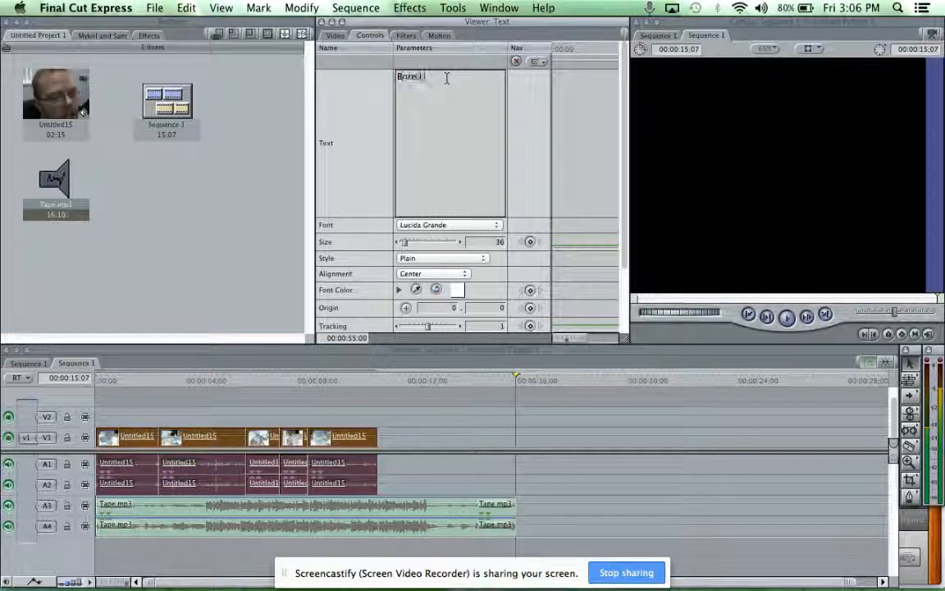
text(in Ci)
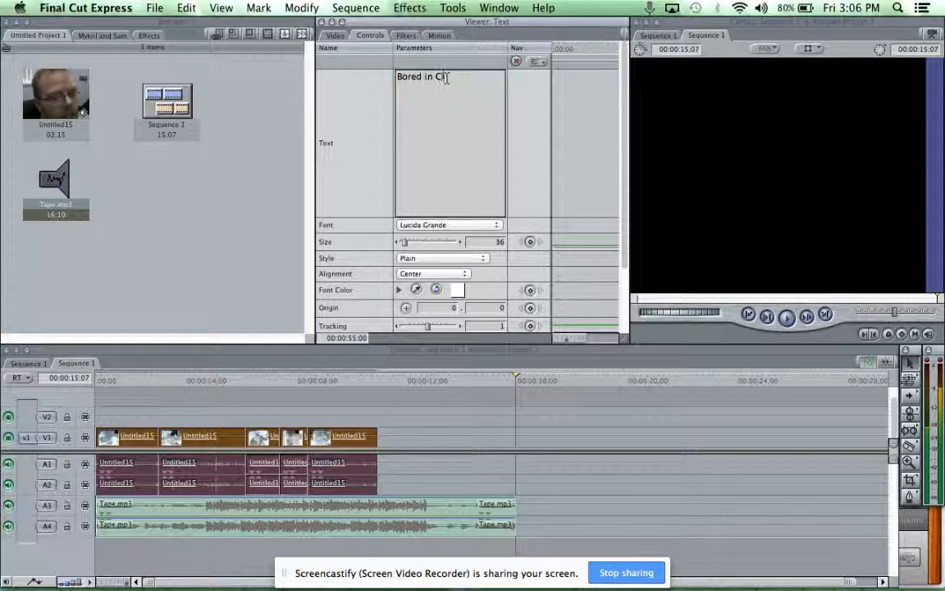
text(ass)
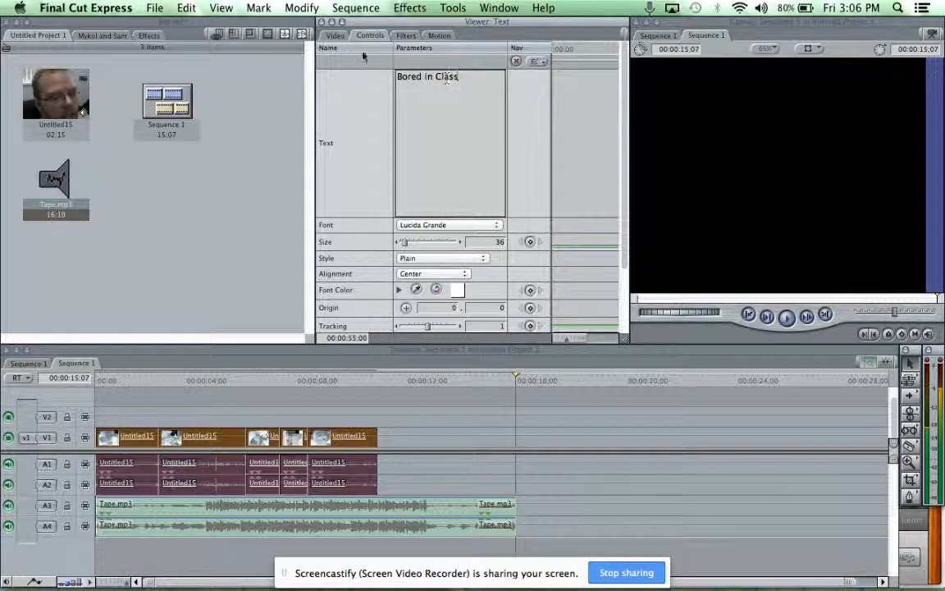
Preview the title in the Viewer and try tightening its letter tracking to -32.
click(334, 37)
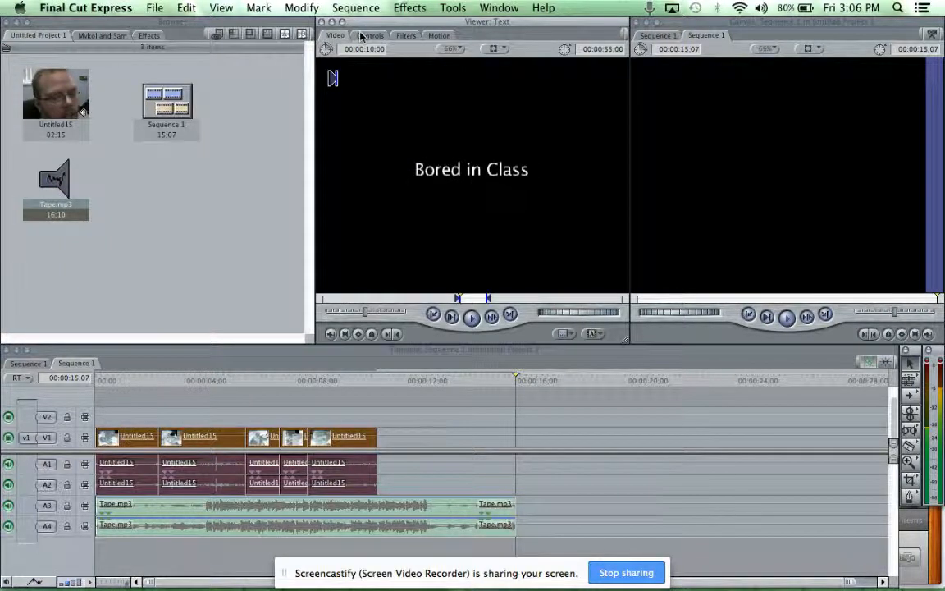
click(361, 36)
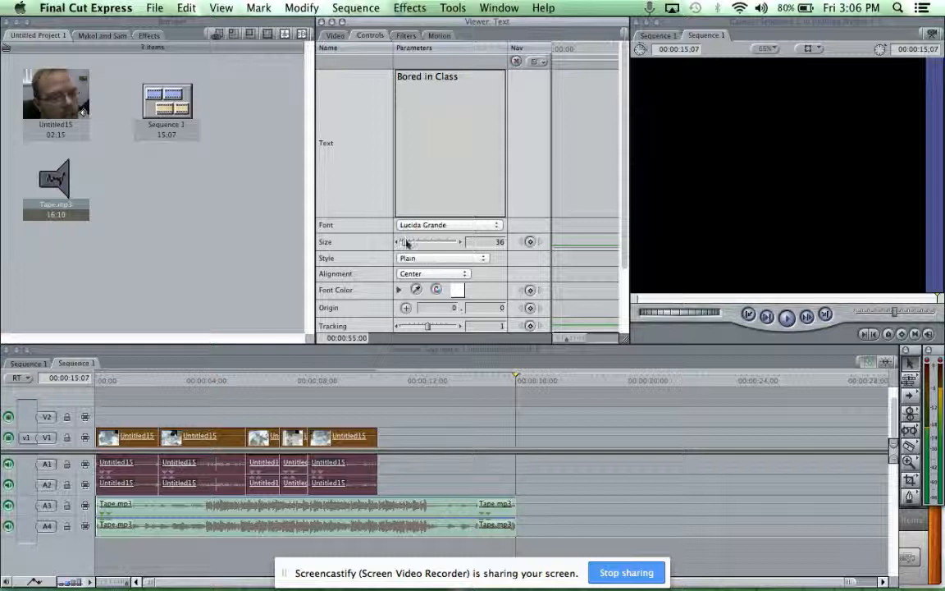
scroll(431, 269, down, 5)
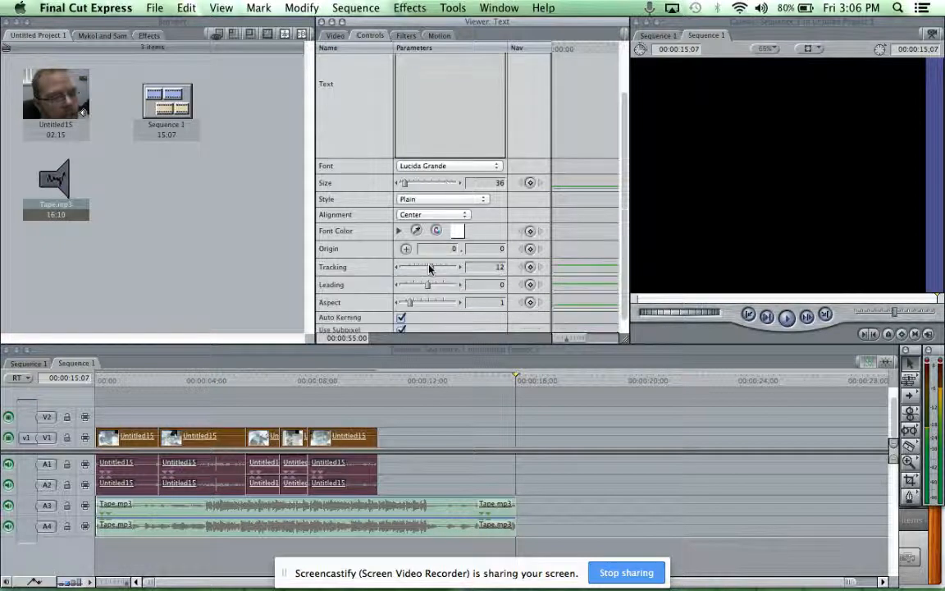
scroll(431, 269, up, 5)
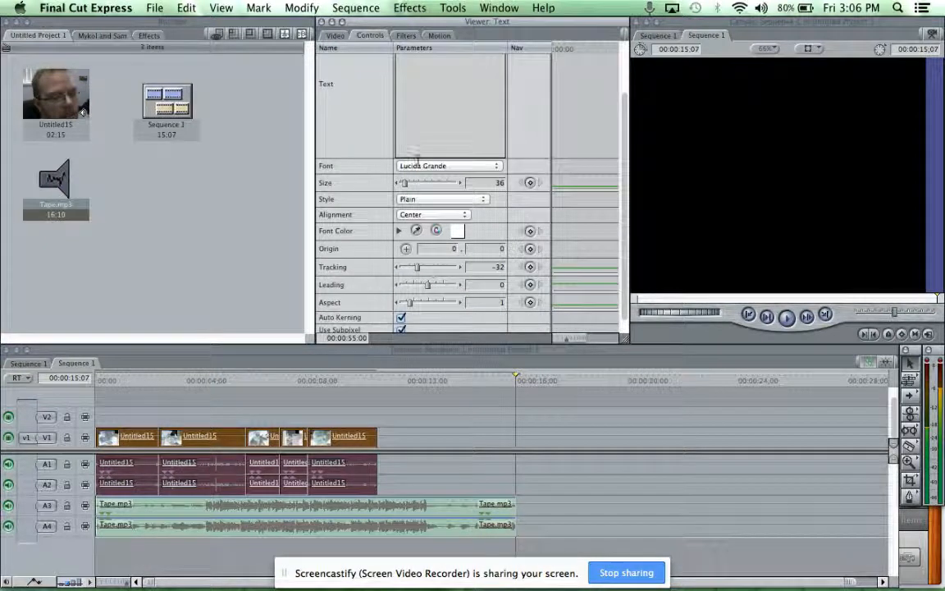
Review the title's filter, motion and text settings and preview how it looks with the current tracking.
click(409, 36)
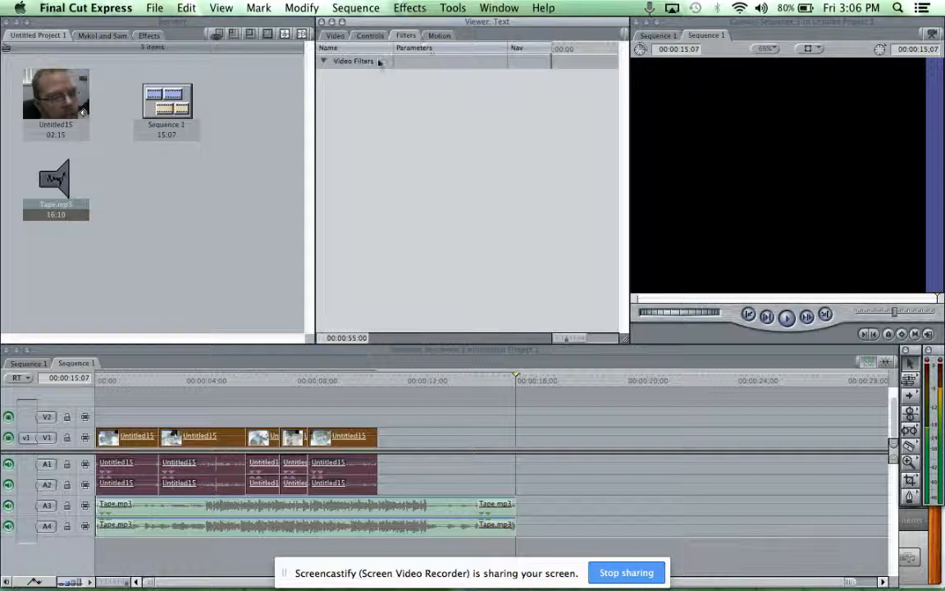
click(439, 37)
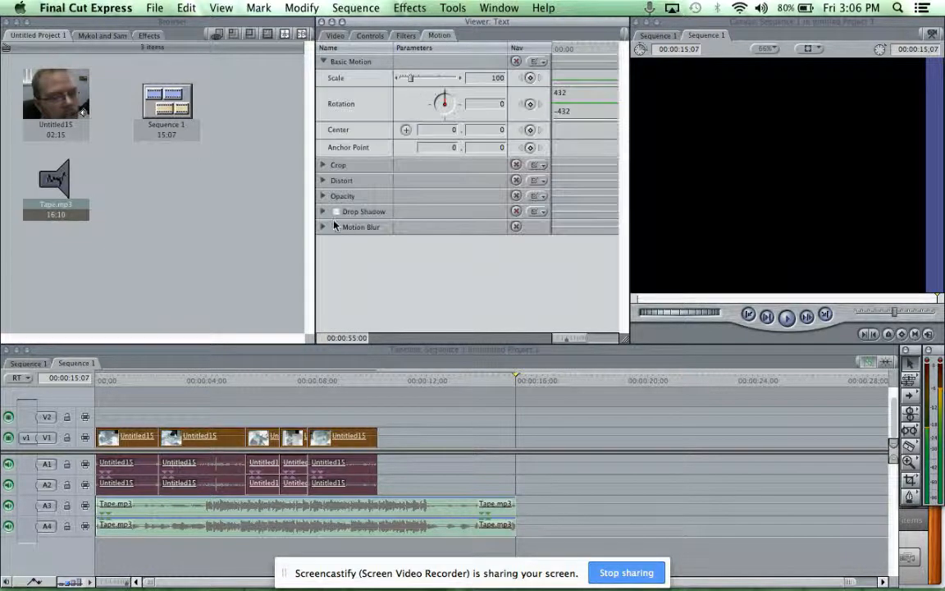
click(336, 36)
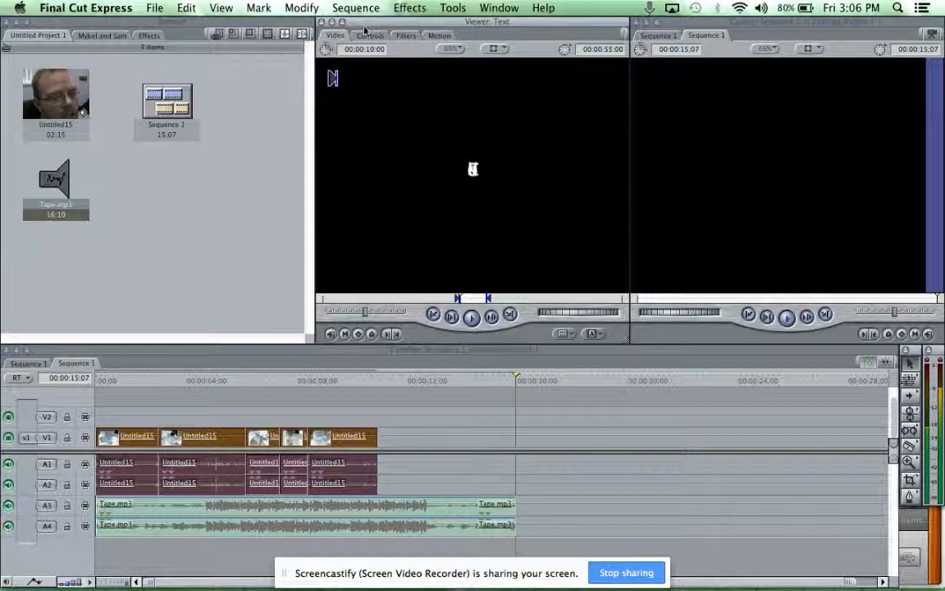
click(369, 36)
scroll(422, 121, up, 5)
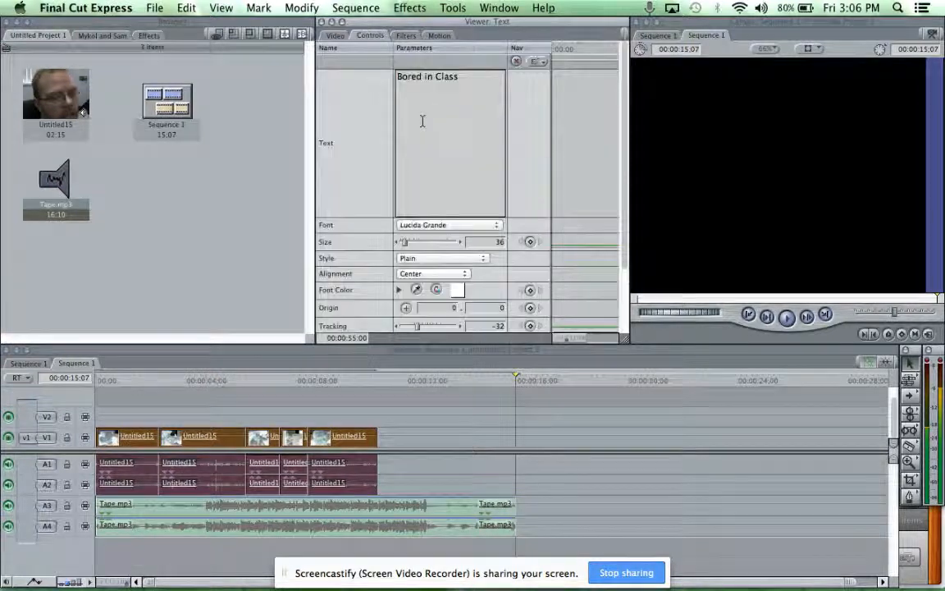
click(334, 36)
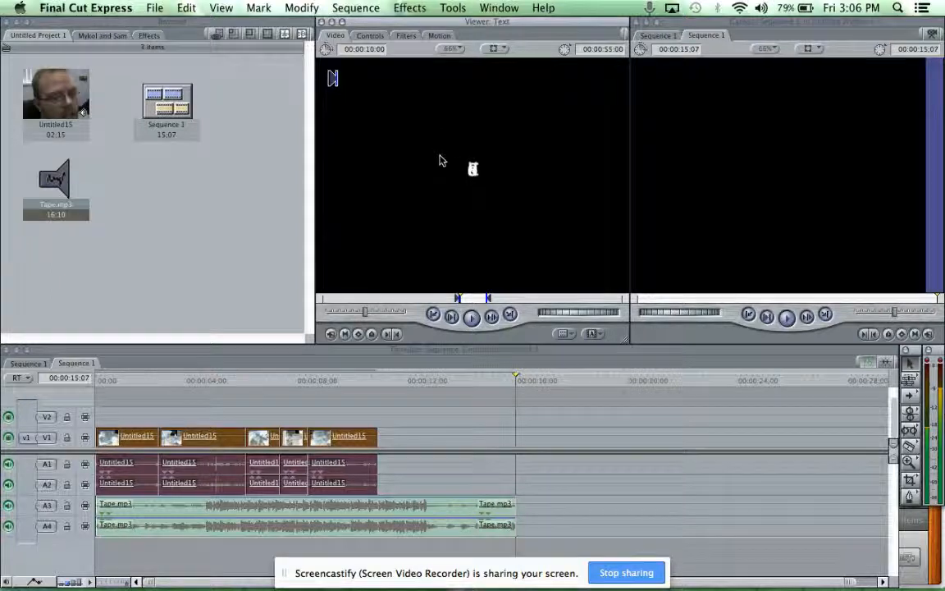
Increase the title's font size to 47, widen its tracking back to normal letter spacing, and preview it.
click(370, 36)
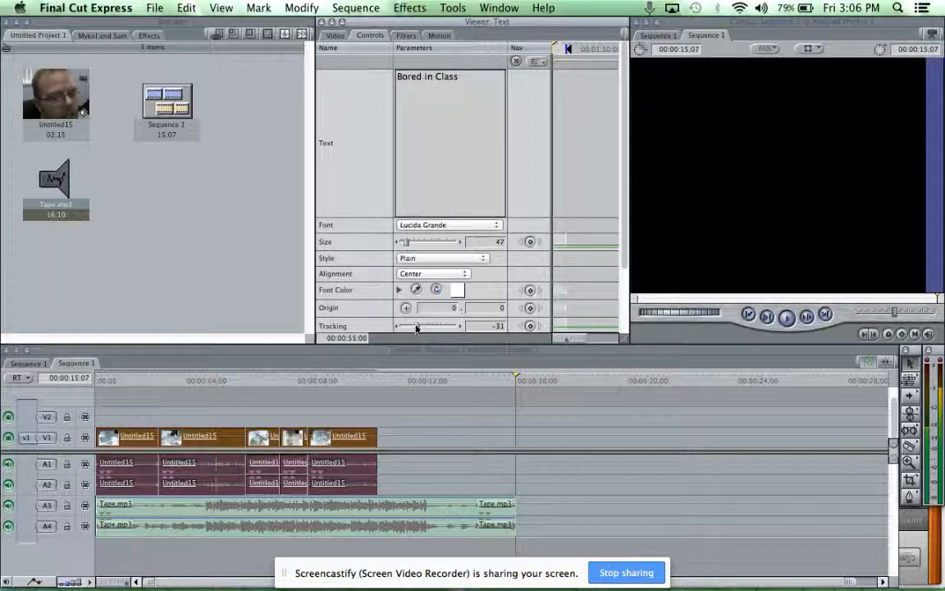
mouse_move(417, 328)
mouse_down()
mouse_move(397, 327)
mouse_move(428, 329)
mouse_up()
click(335, 37)
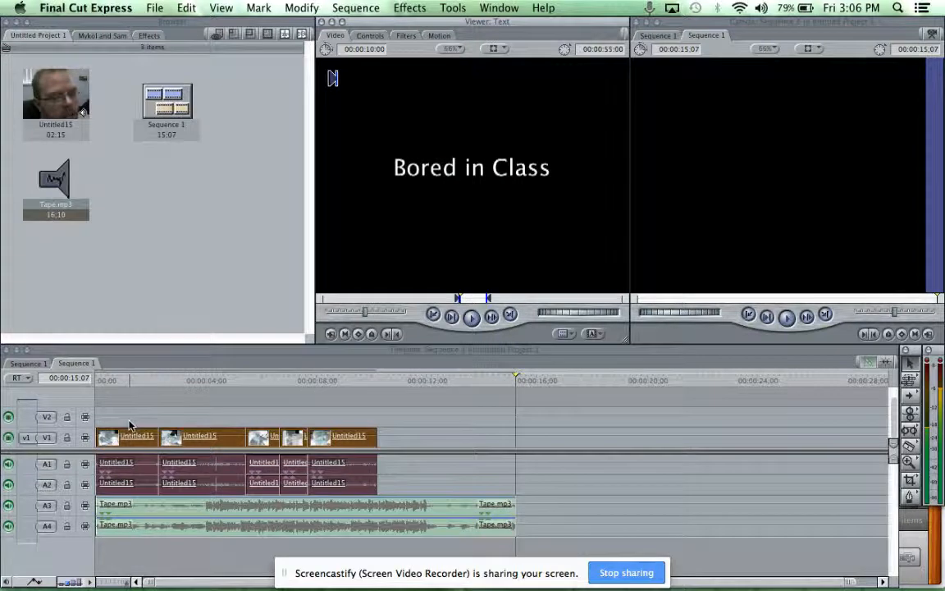
Shift all Untitled15 clips about four seconds later and place the title clip before them on V1, trimmed to fill the gap.
drag(131, 424, 336, 479)
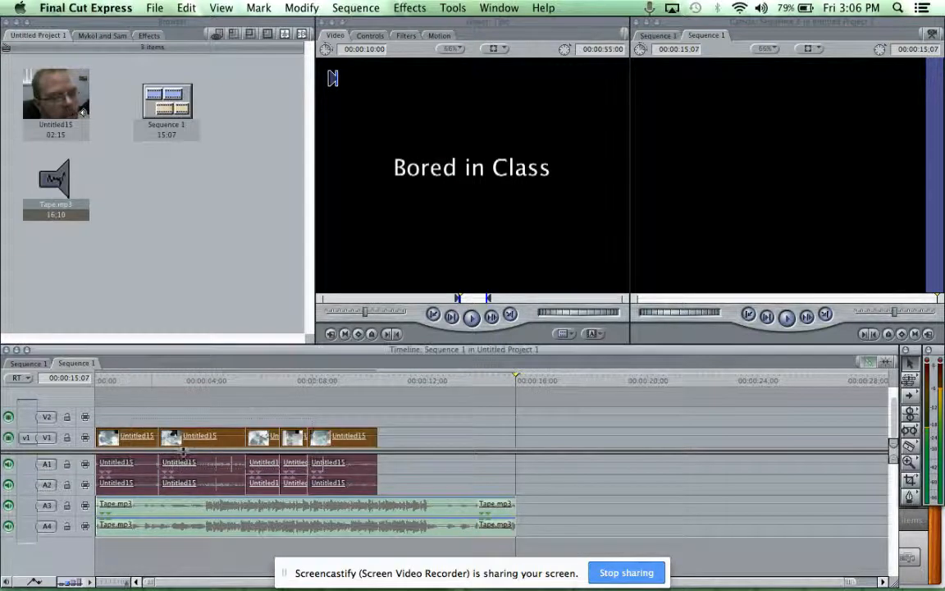
drag(143, 439, 252, 440)
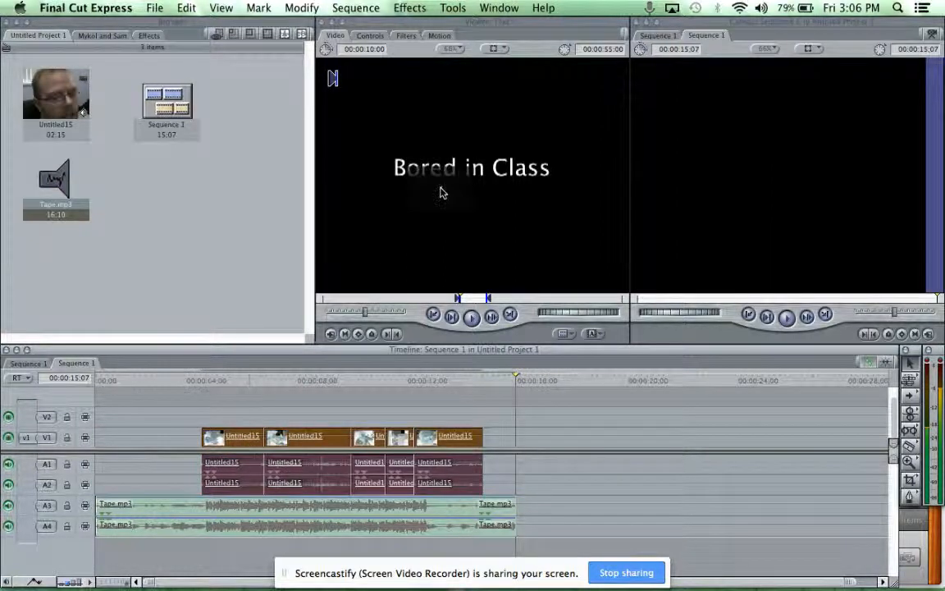
drag(184, 351, 98, 412)
drag(358, 415, 201, 416)
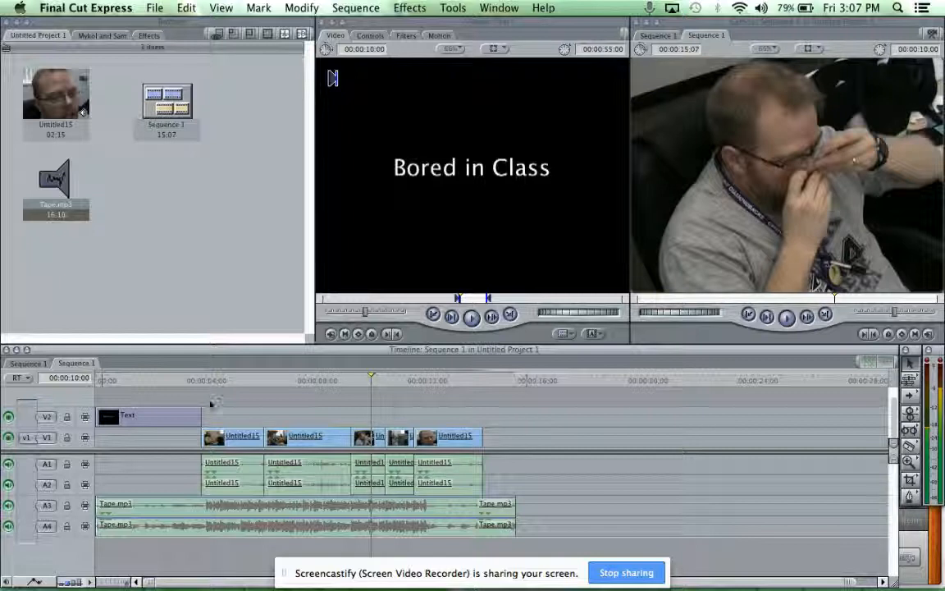
drag(200, 420, 143, 437)
Play the sequence from the beginning and check the transition from the title to the first footage clip.
click(97, 381)
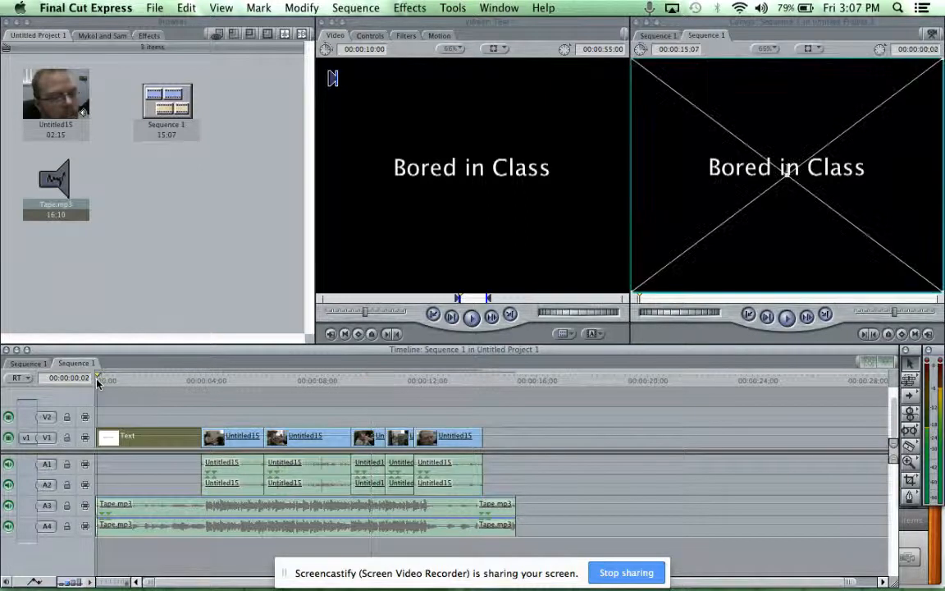
key(space)
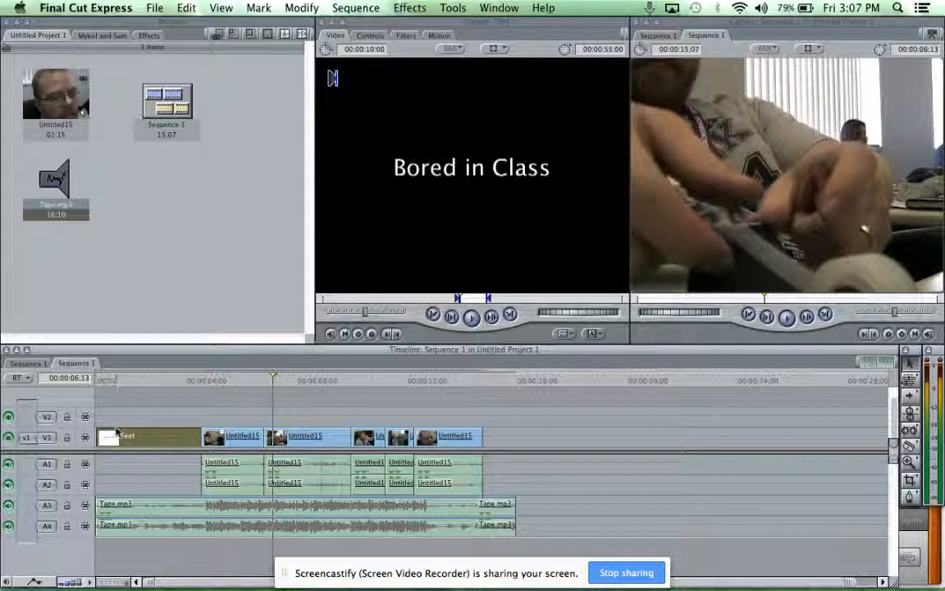
click(145, 380)
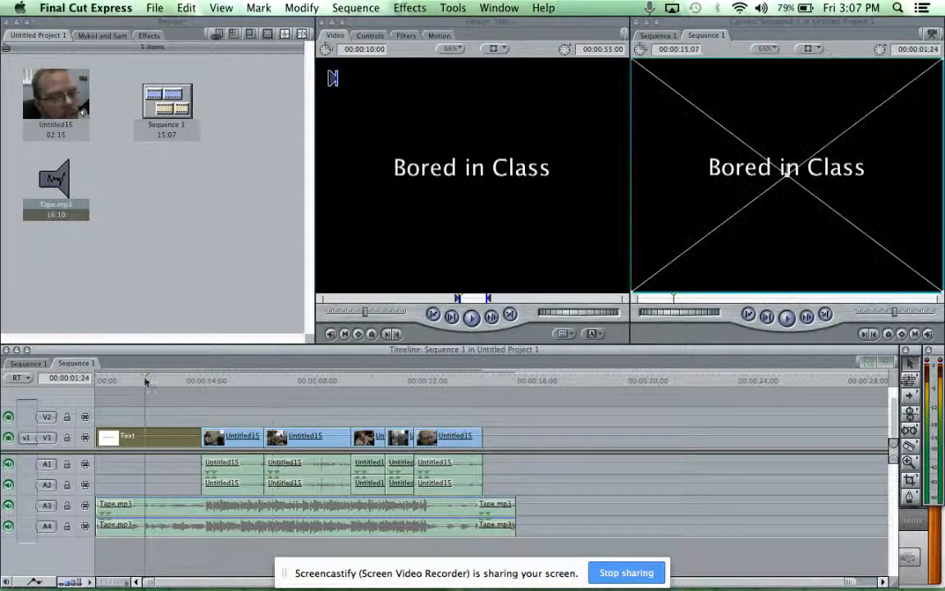
click(235, 380)
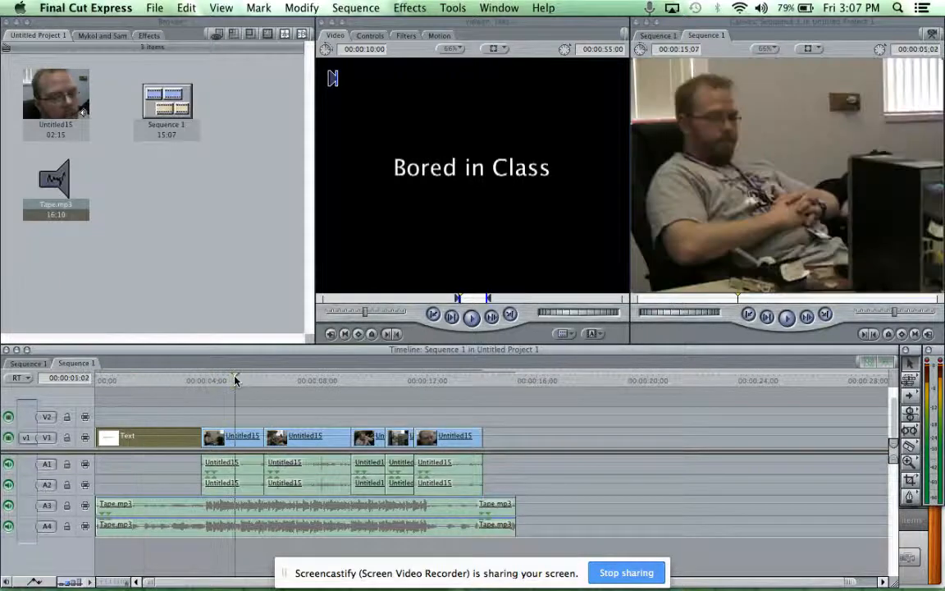
Turn on the clip overlays in the timeline and check the Tool Palette's window entry.
click(37, 582)
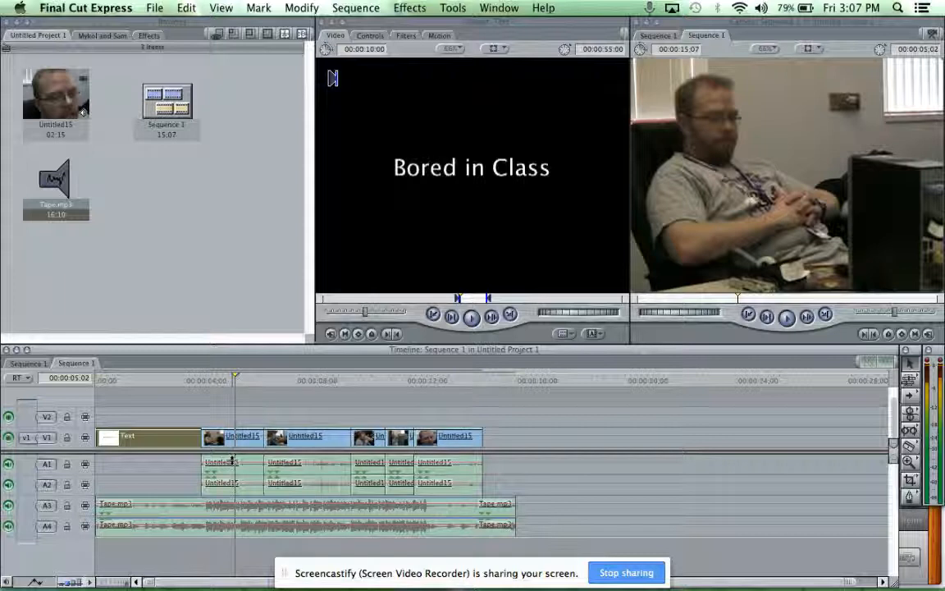
drag(233, 462, 231, 464)
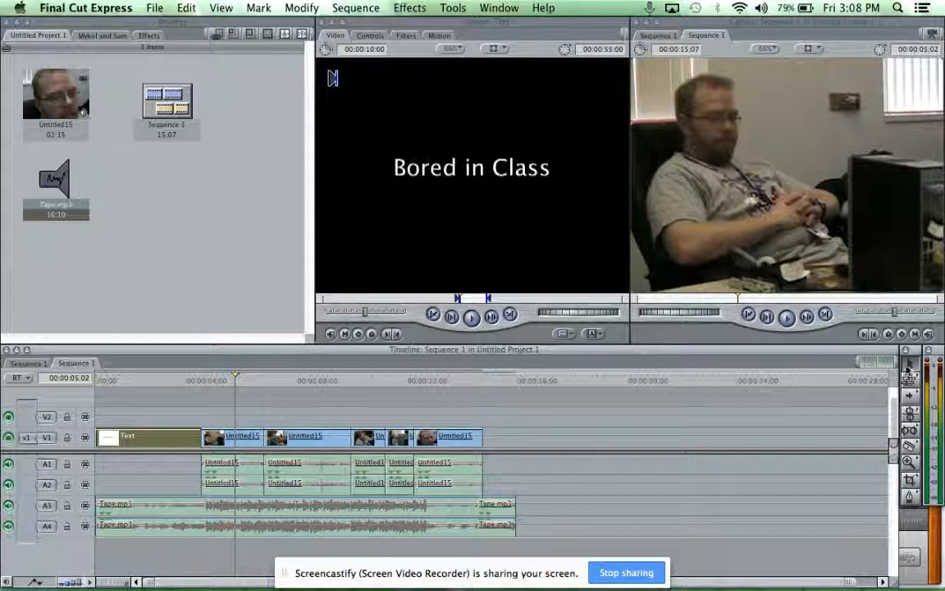
click(499, 8)
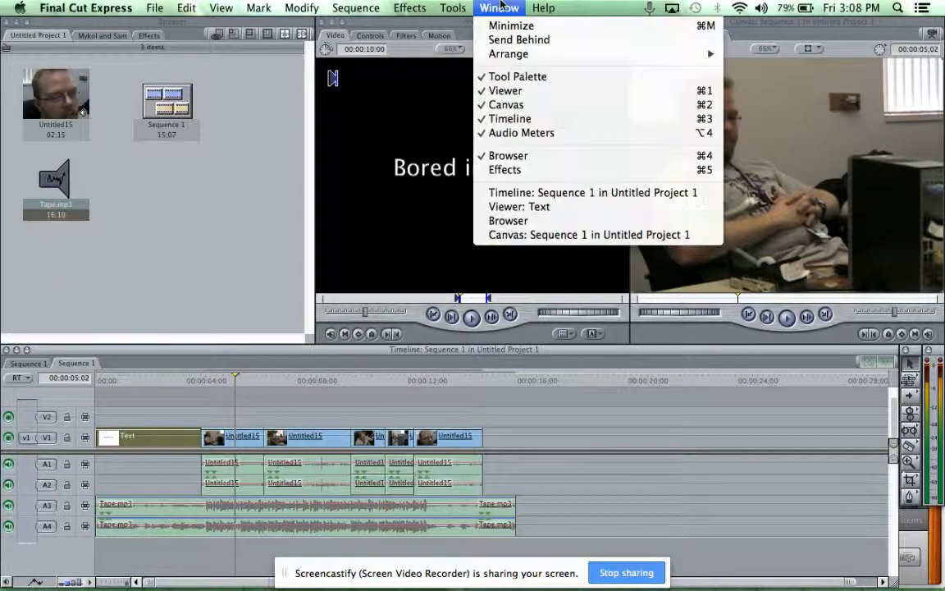
click(515, 77)
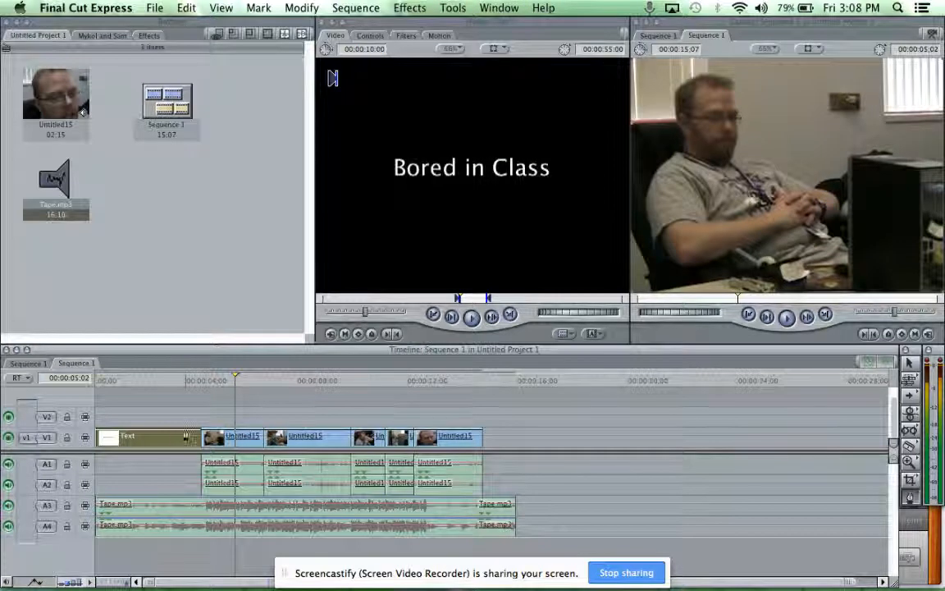
Fade the title clip's opacity in at its start and out at its end with the Pen tool, and play back the result.
click(181, 431)
drag(198, 429, 199, 448)
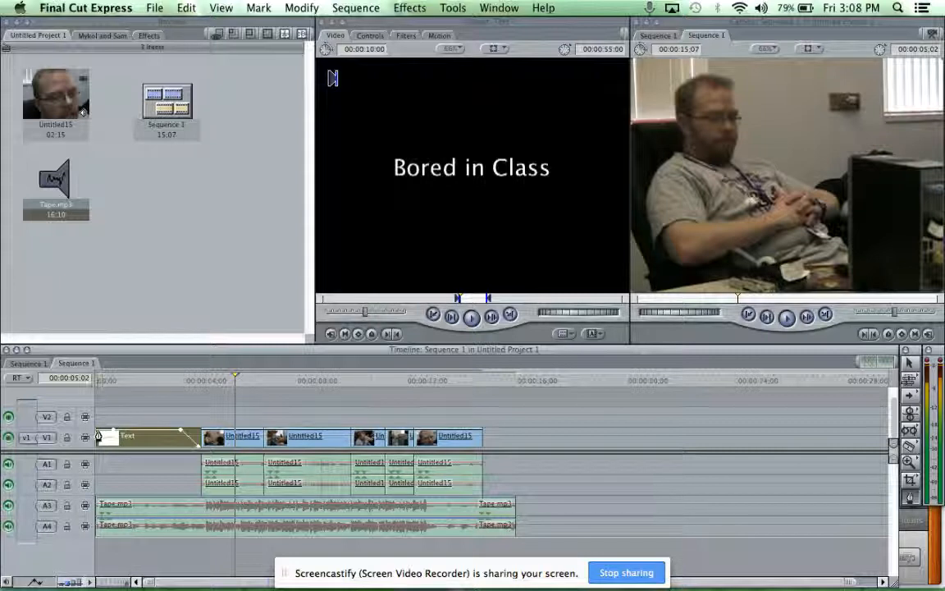
drag(99, 435, 91, 461)
click(96, 381)
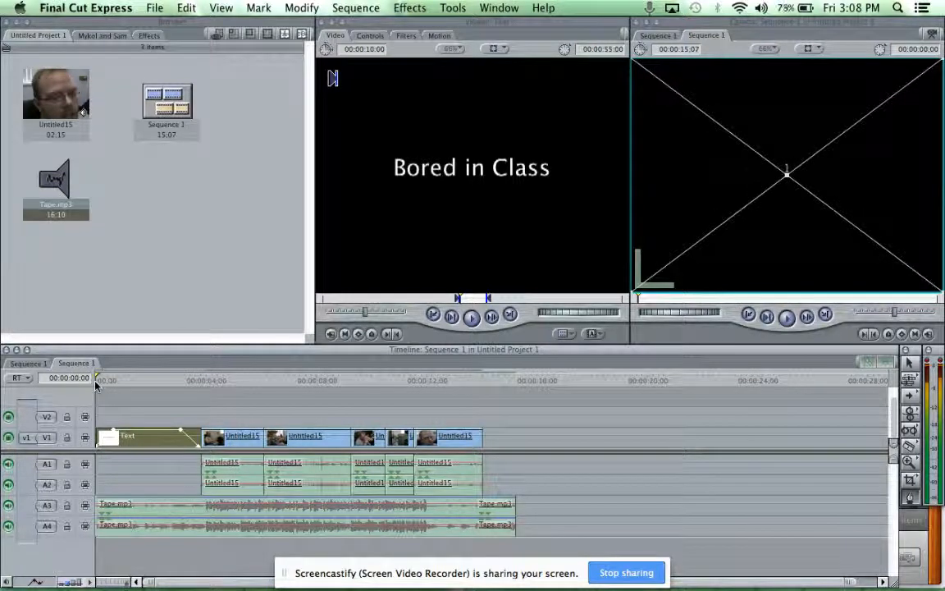
key(space)
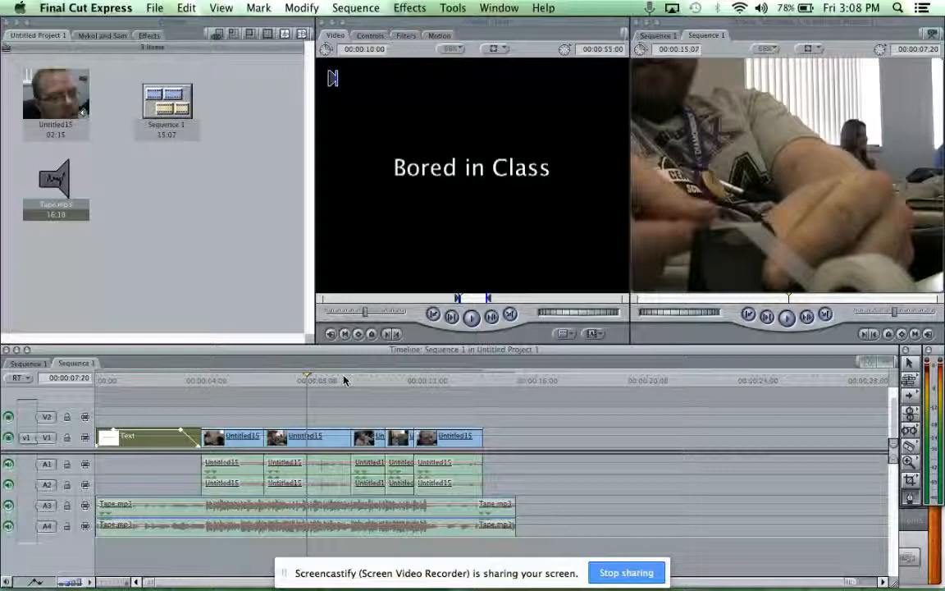
Set up a QuickTime Movie export of the sequence named Wood Sequence, with the Desktop's Sequence T1 folder as destination.
click(156, 8)
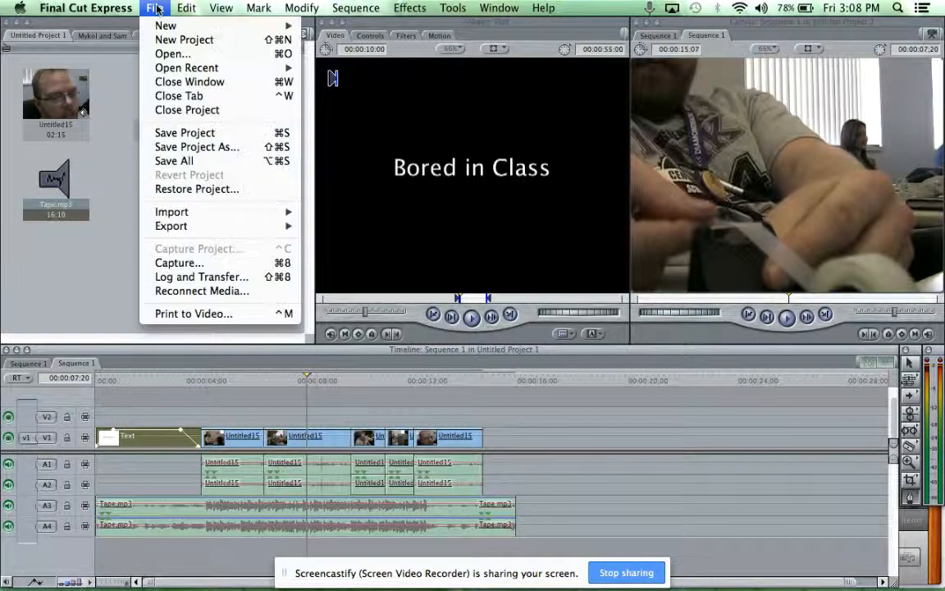
mouse_move(182, 226)
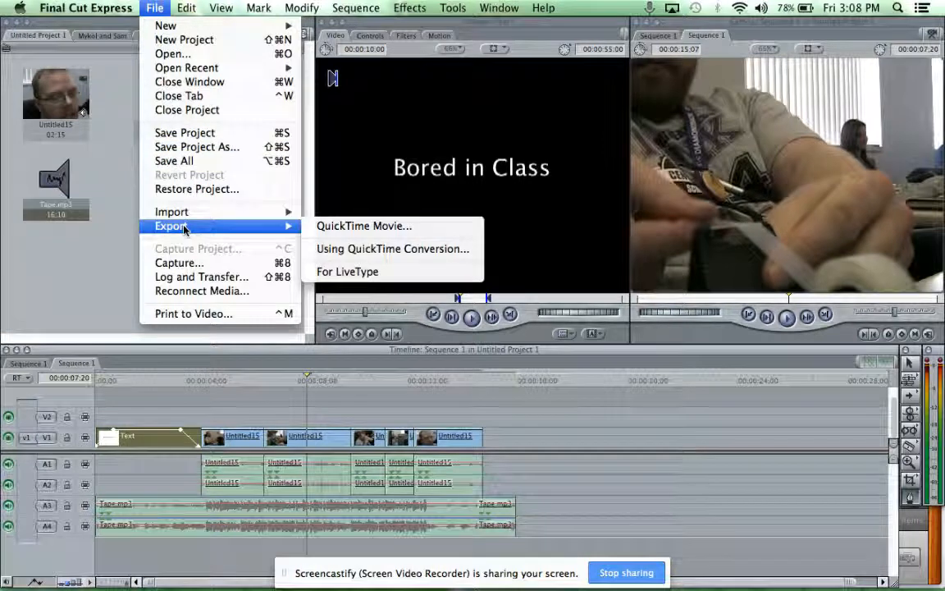
click(358, 230)
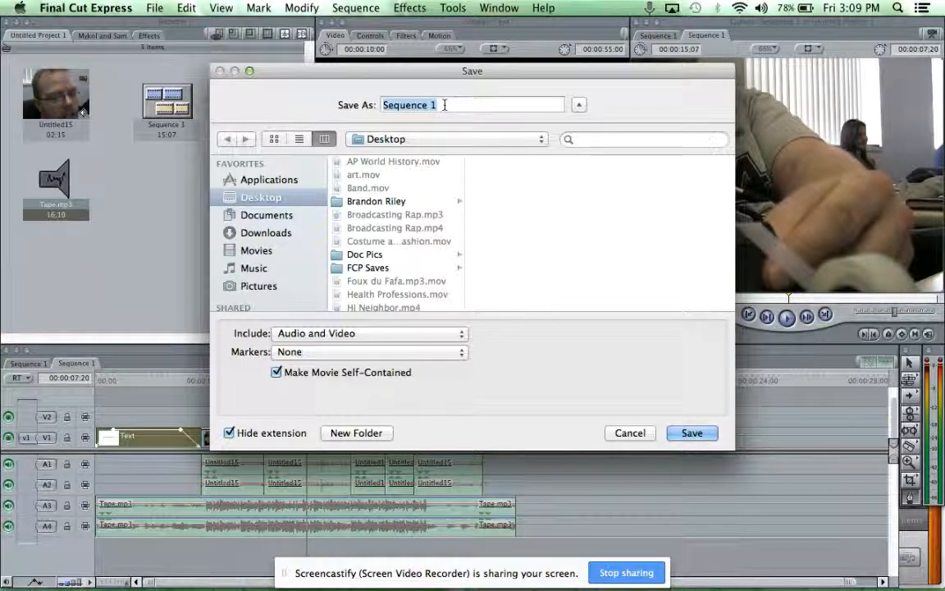
text(Woo)
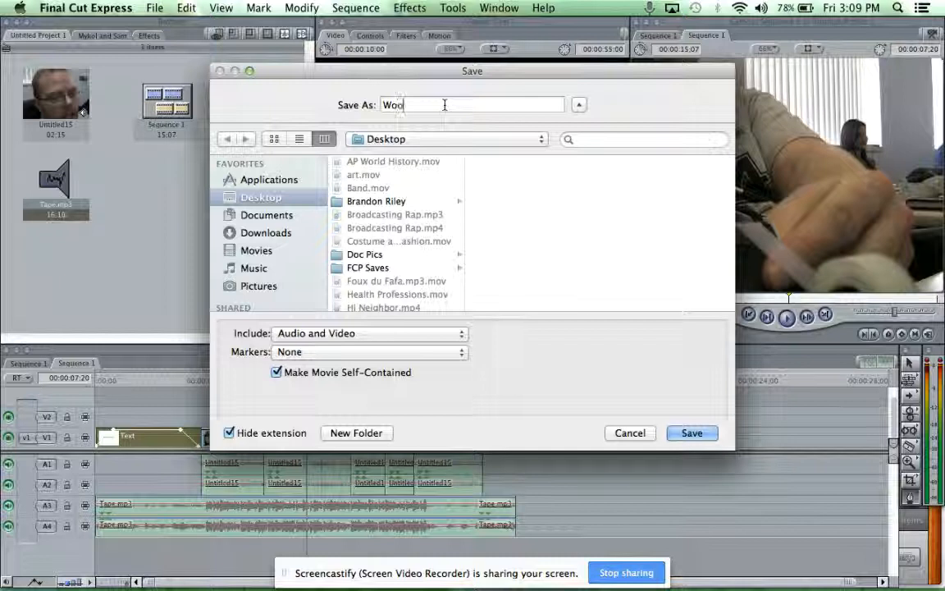
text(d Seq)
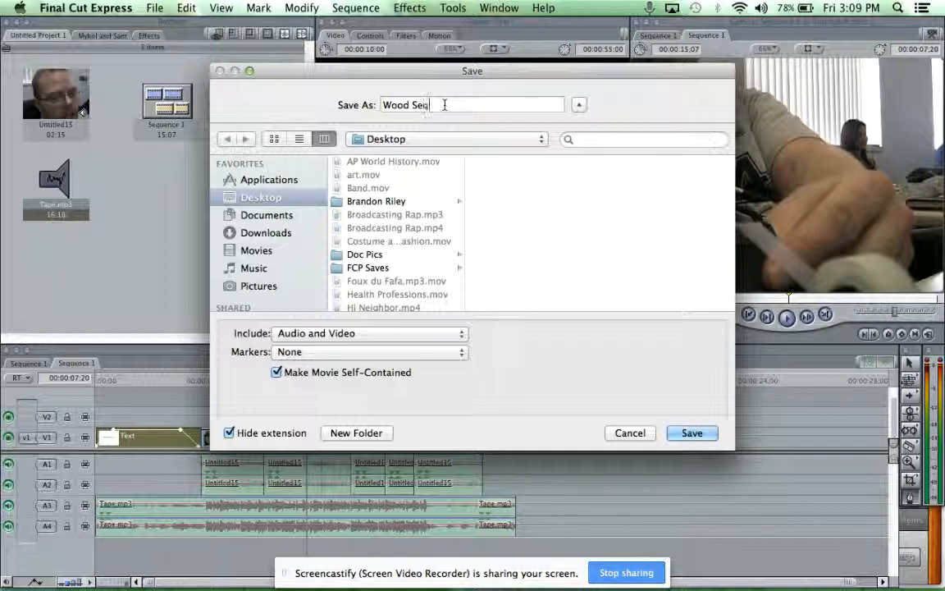
text(uence)
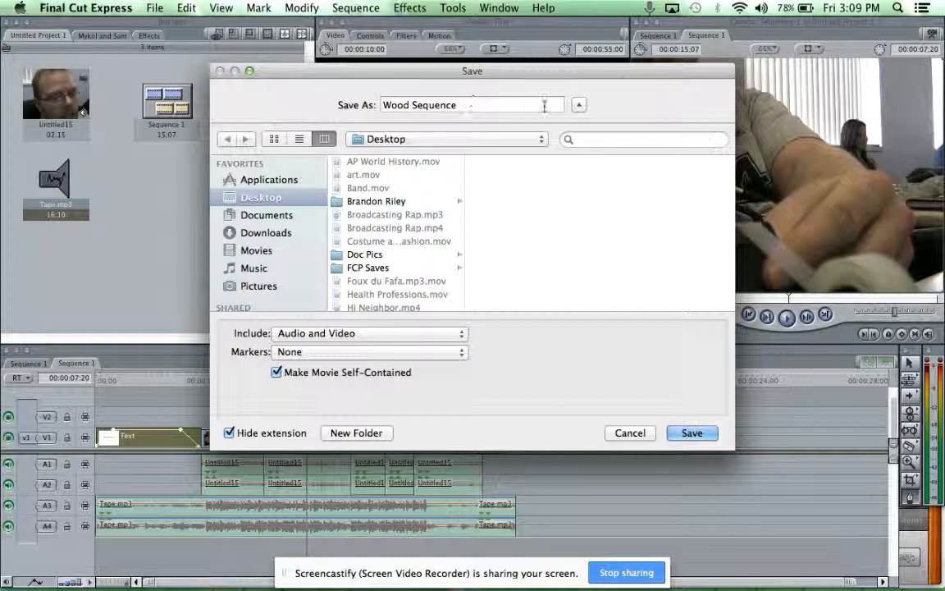
scroll(366, 202, down, 5)
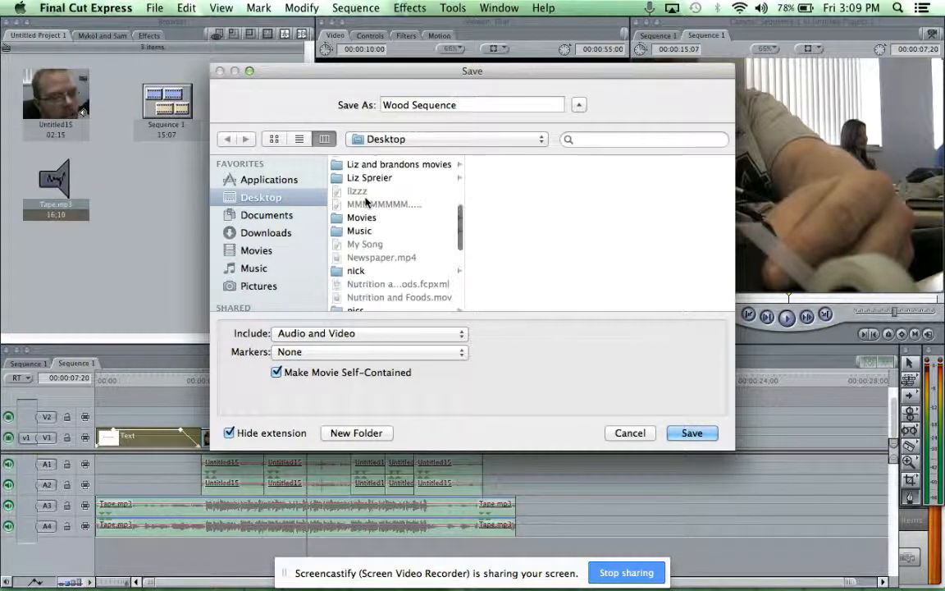
scroll(367, 202, down, 5)
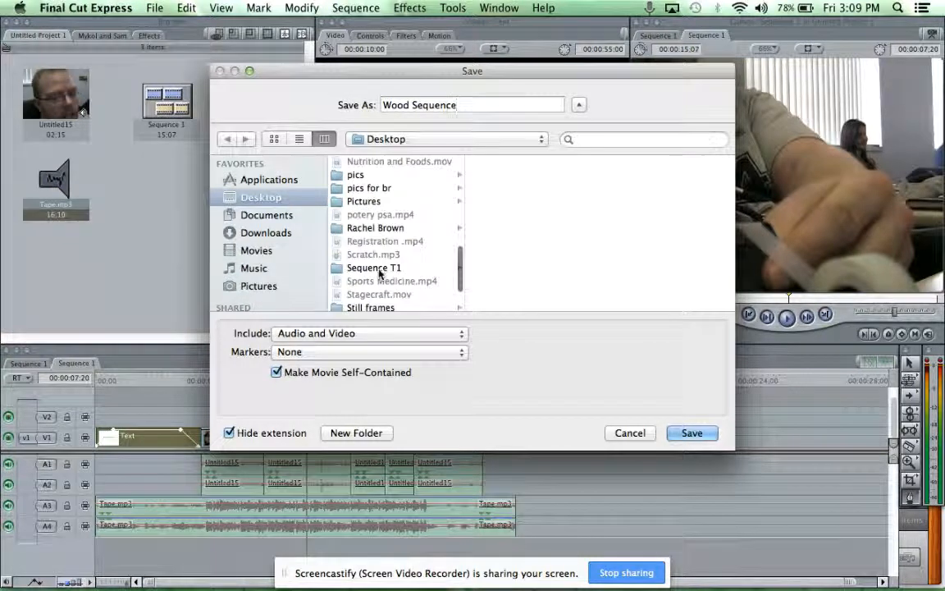
click(374, 268)
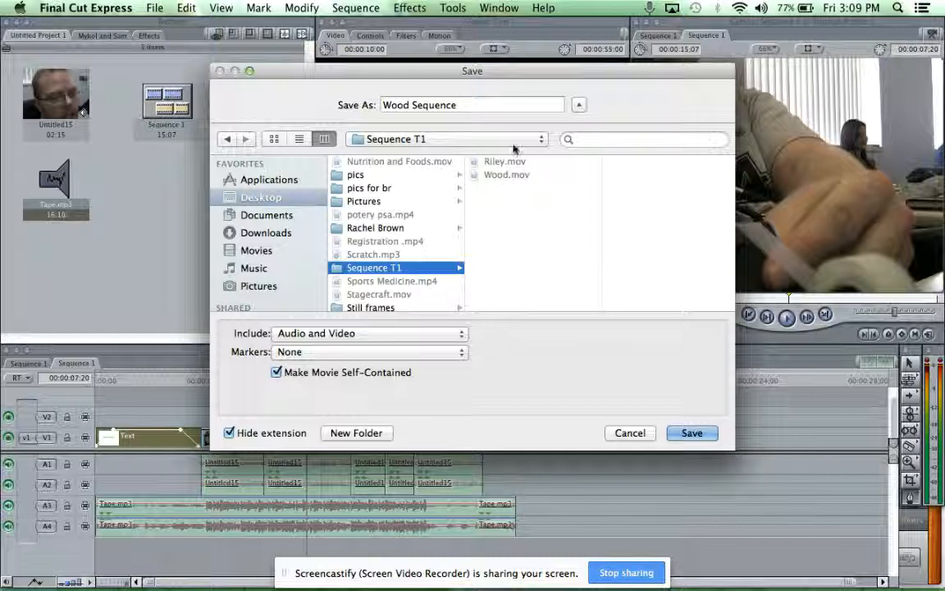
Rename the export to Wood 2 and save it as a self-contained movie in the Sequence T1 folder.
click(465, 105)
key(BackSpace)
key(BackSpace)
key(BackSpace)
key(BackSpace)
key(BackSpace)
key(BackSpace)
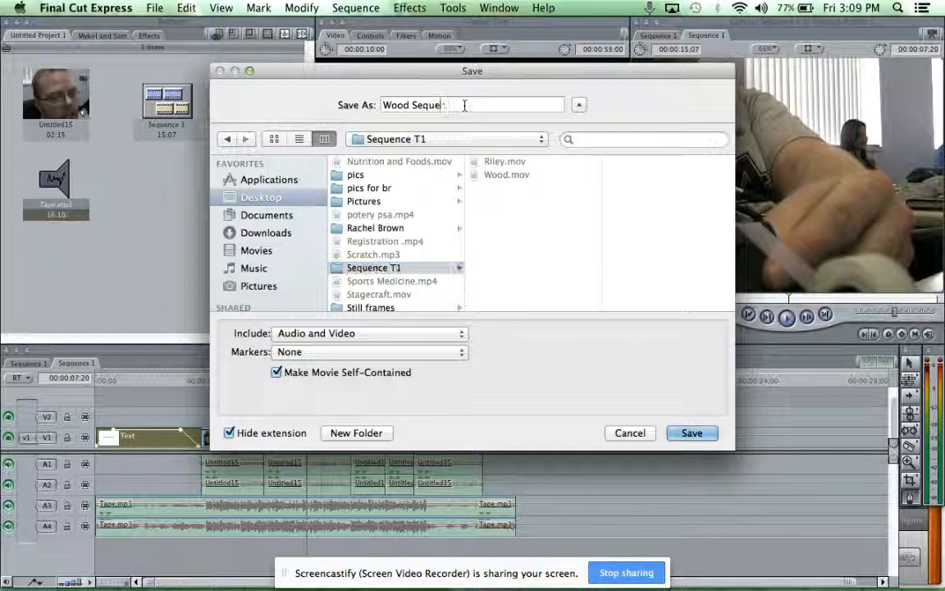
key(BackSpace)
key(BackSpace)
text(2)
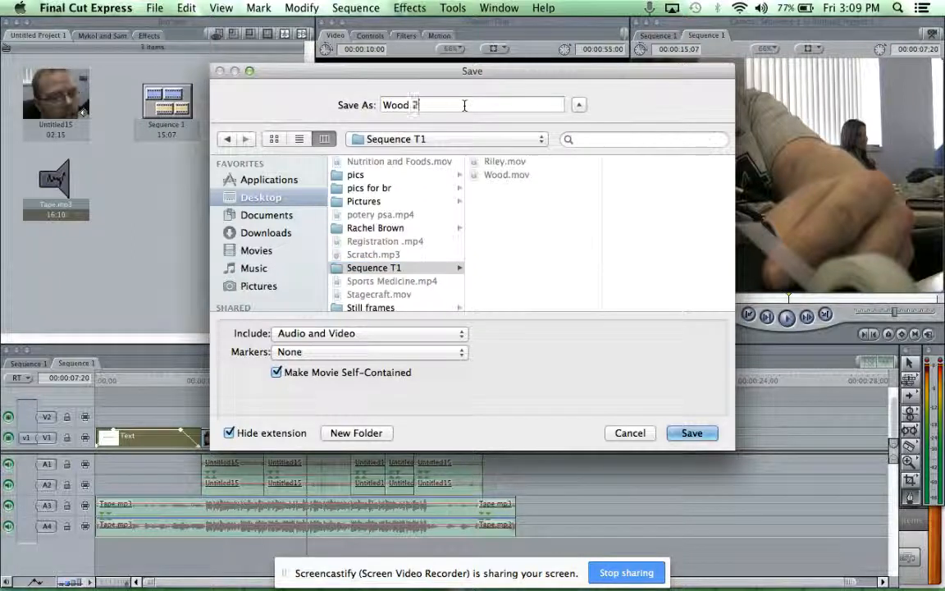
click(692, 434)
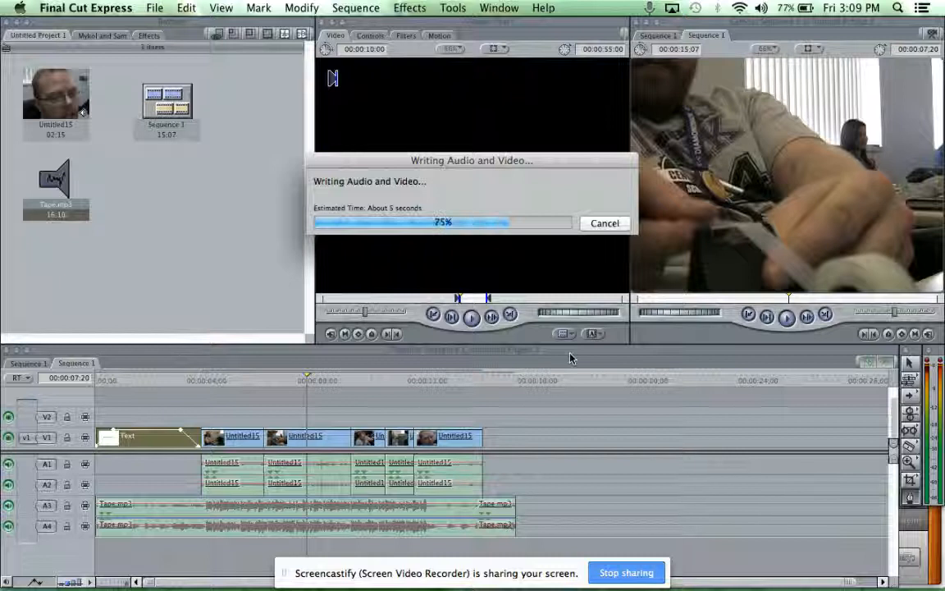
Switch to Finder, preview Wood 2.mov in the Desktop's Sequence T1 folder, and close the folder window.
key(F11)
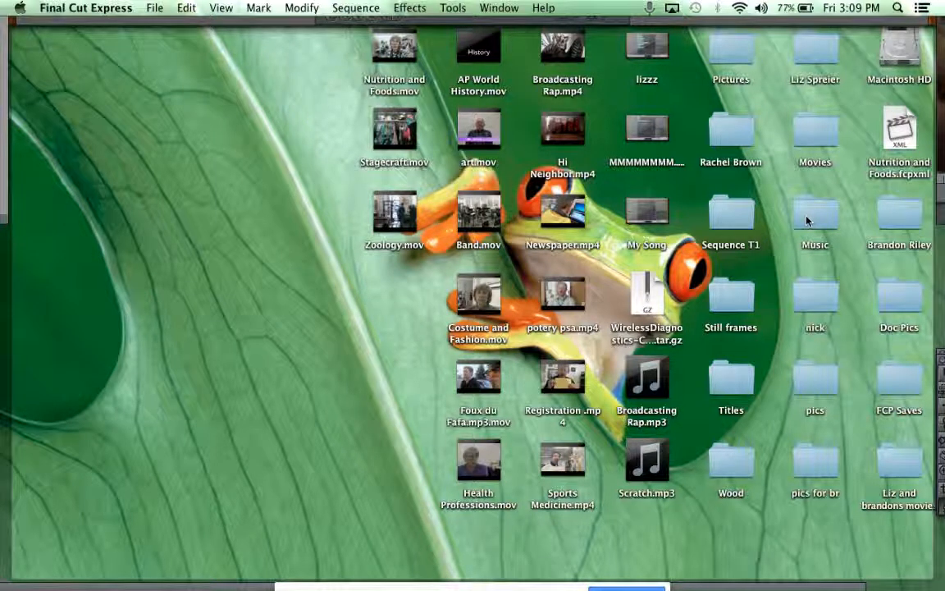
click(750, 221)
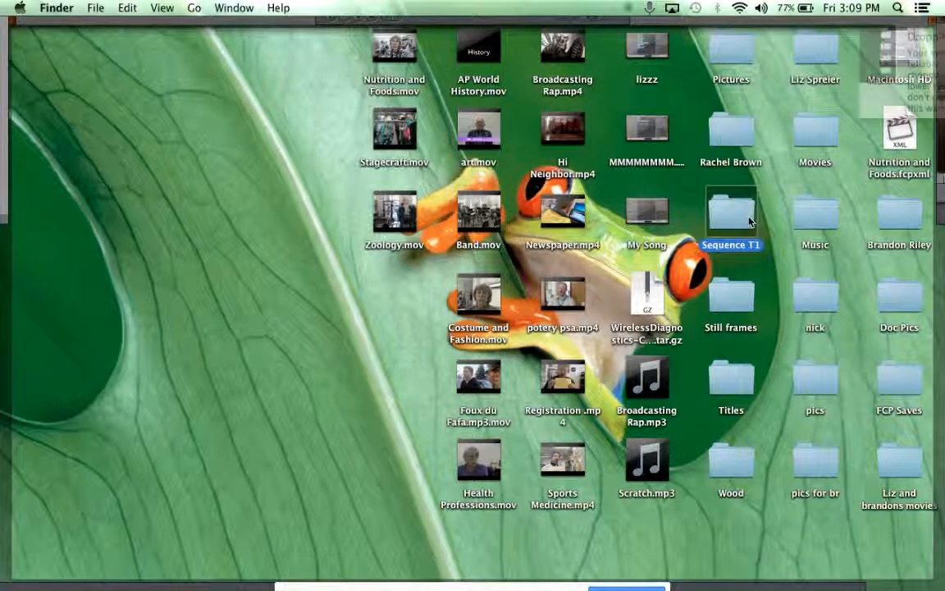
double_click(750, 221)
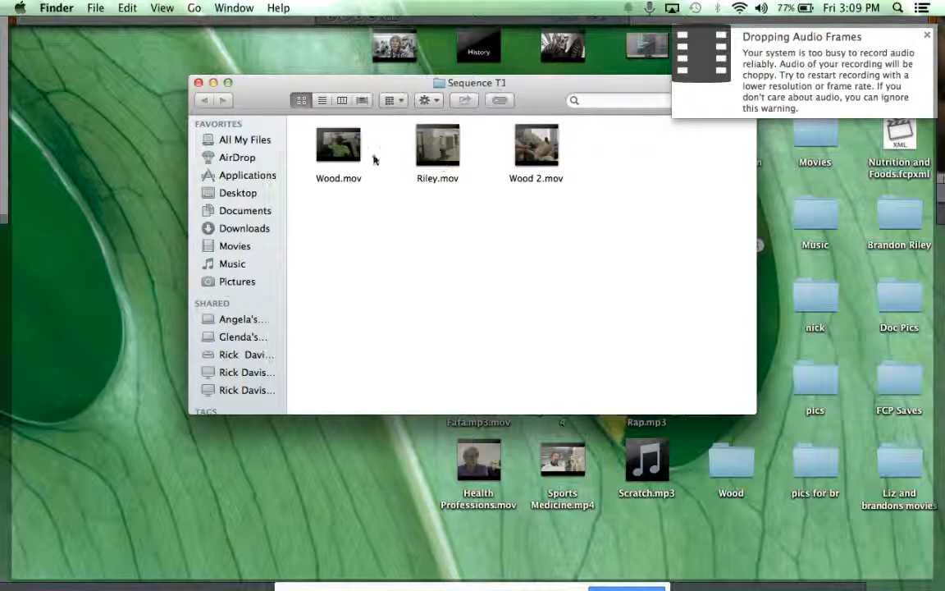
click(538, 147)
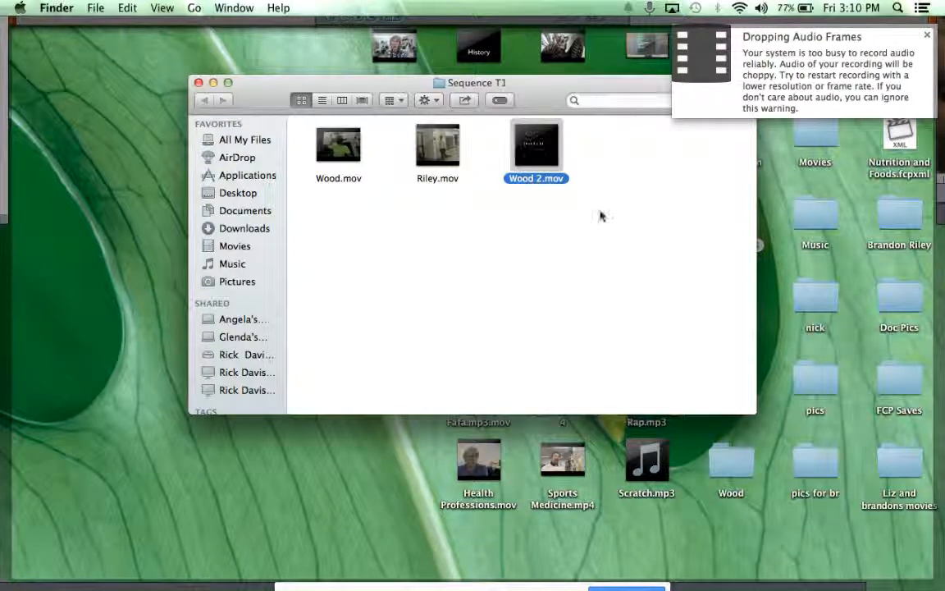
mouse_move(538, 147)
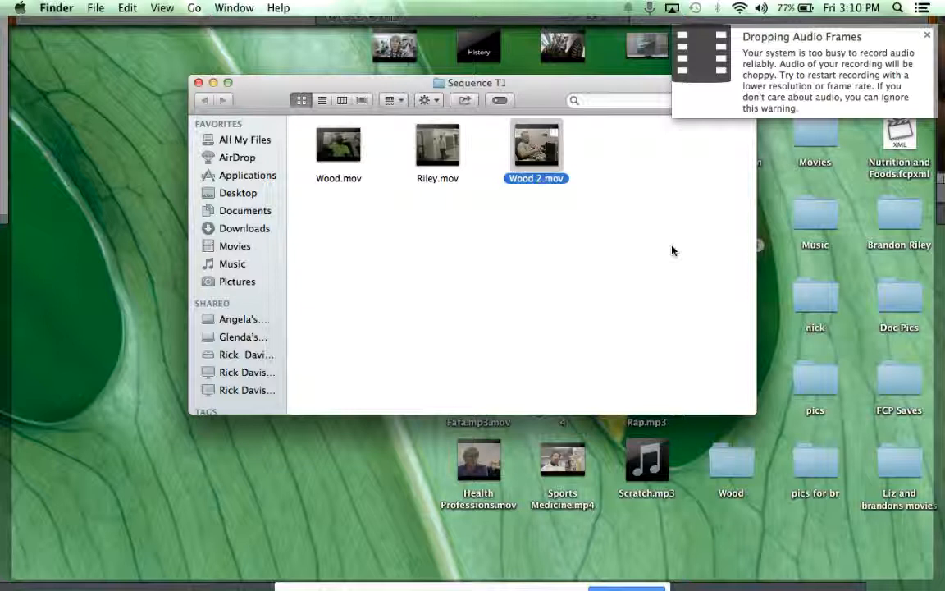
key(F11)
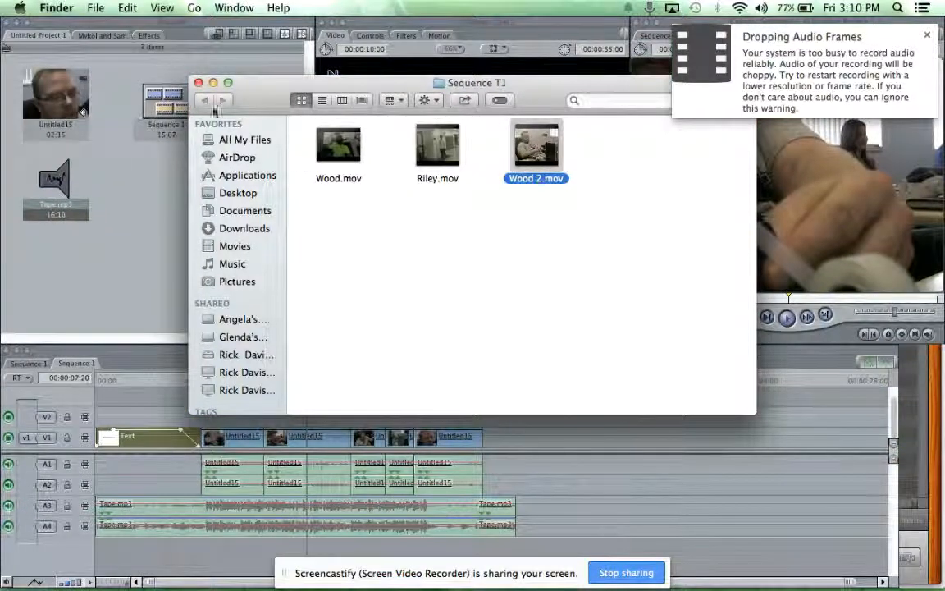
click(198, 83)
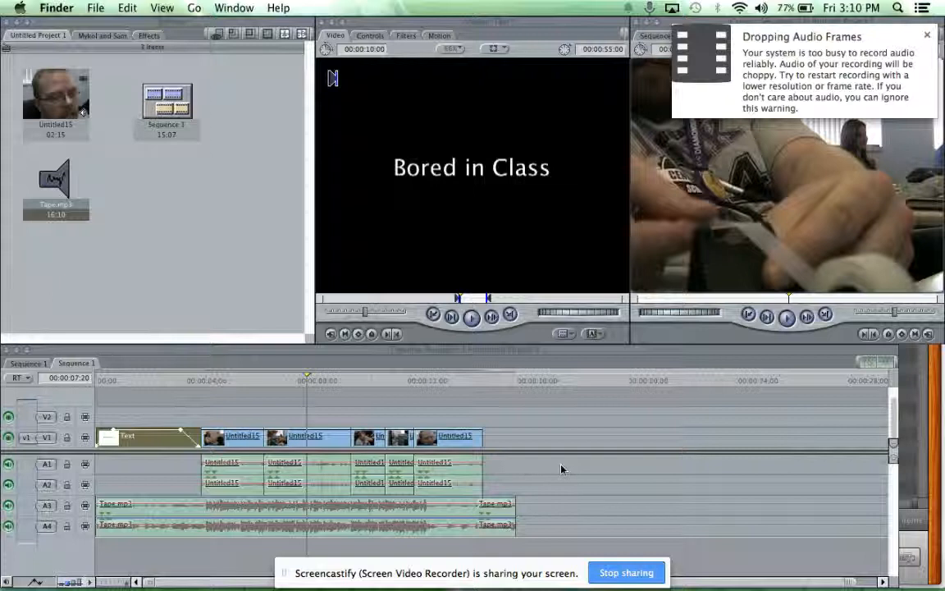